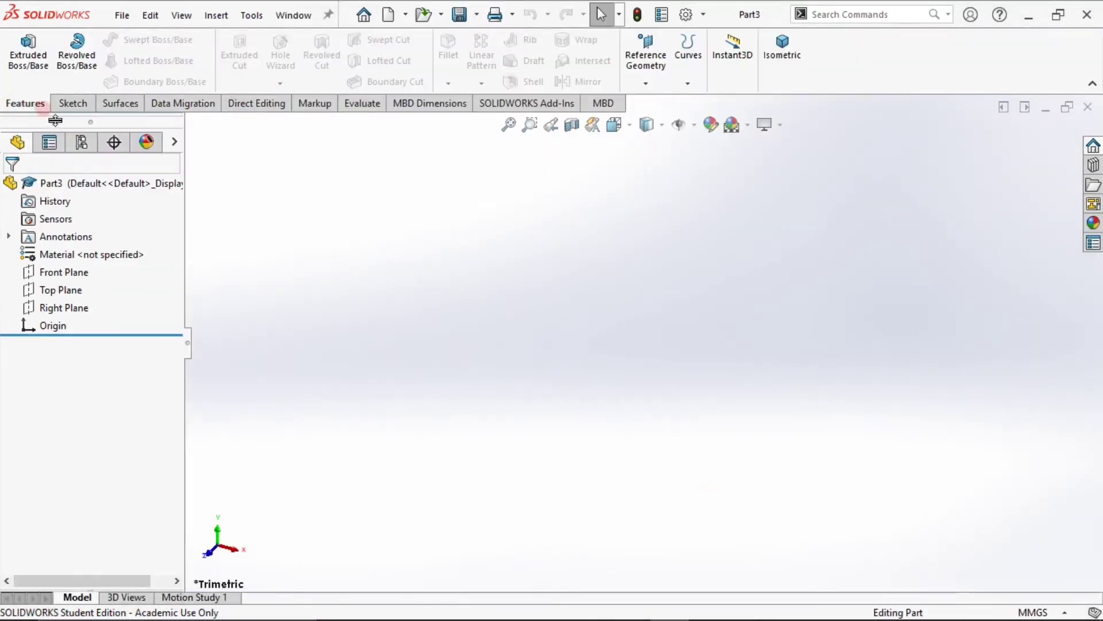
pyautogui.click(55, 290)
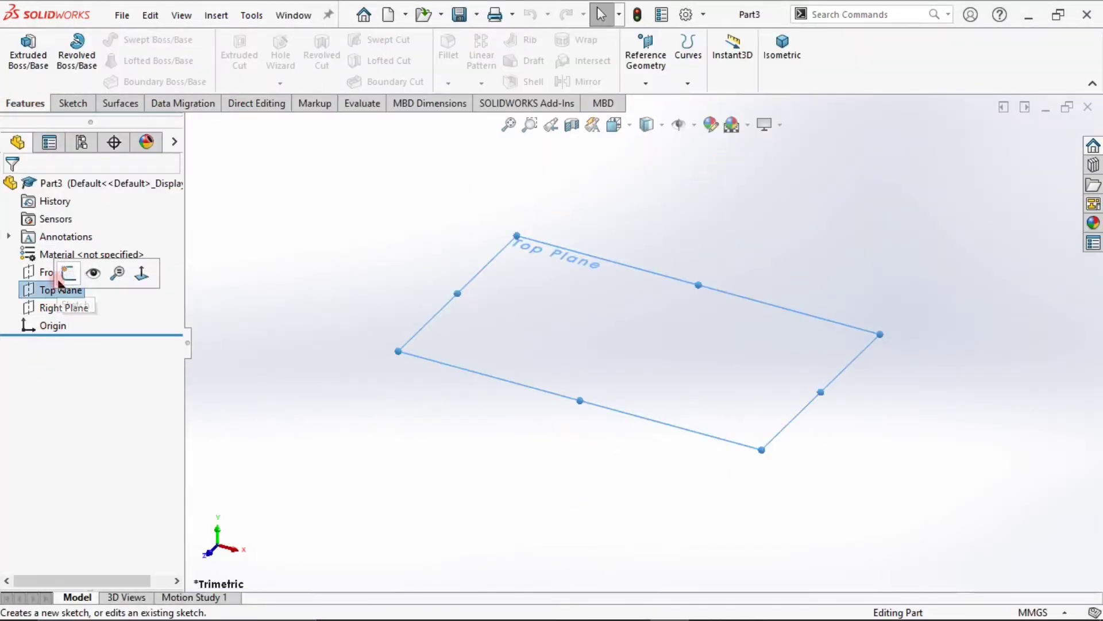
pyautogui.click(64, 274)
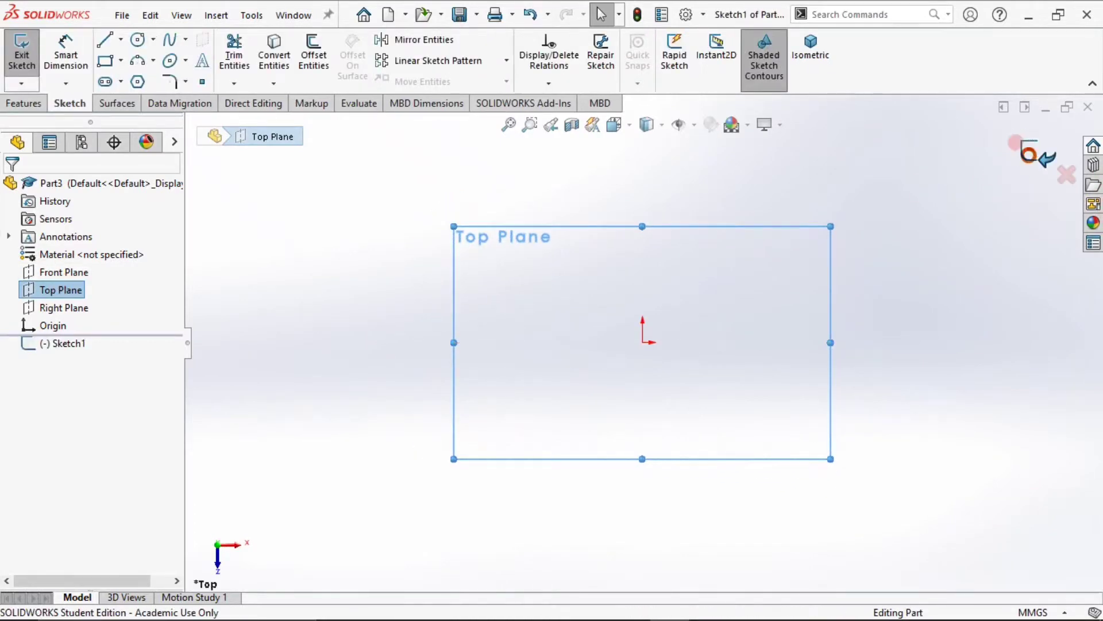
pyautogui.click(1028, 156)
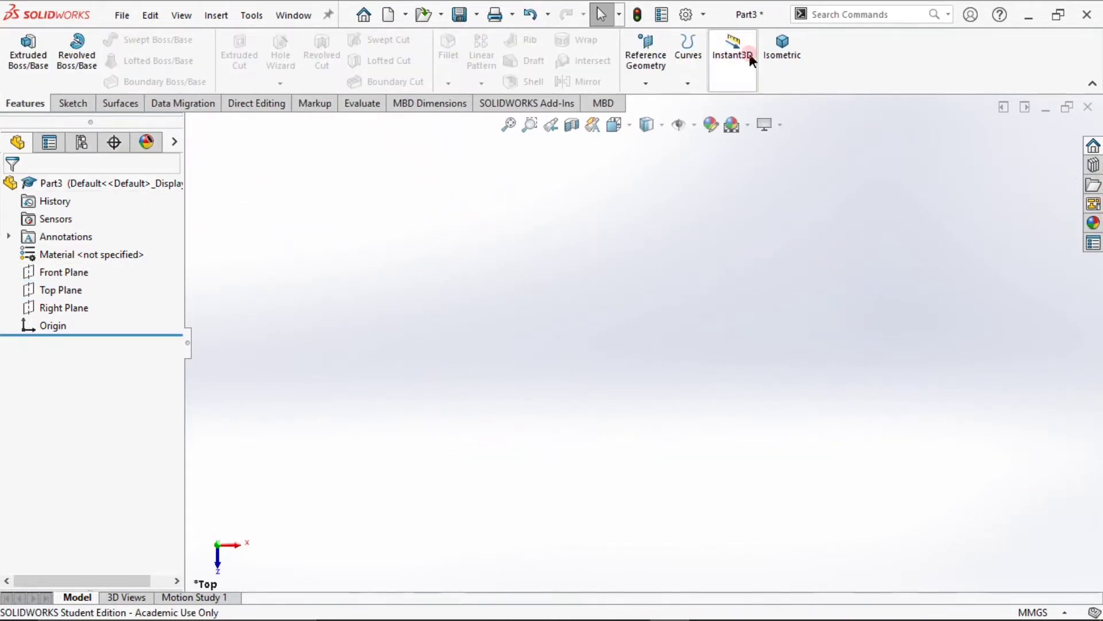
pyautogui.click(782, 51)
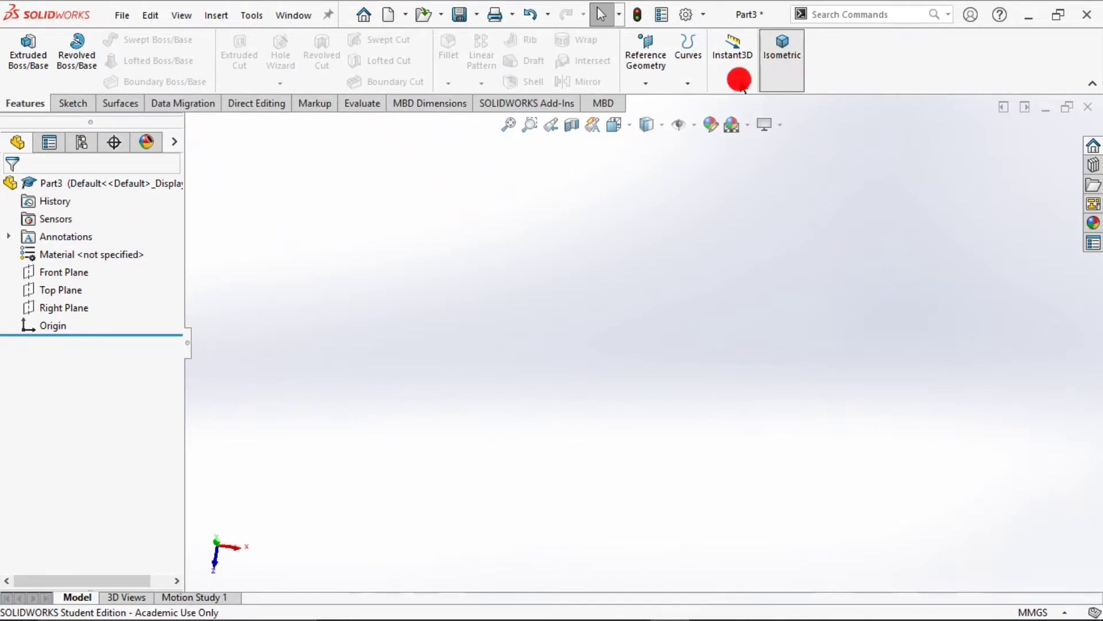
# Add the Sheet Metal tool set to the CommandManager
pyautogui.rightClick(168, 107)
pyautogui.moveTo(232, 156)
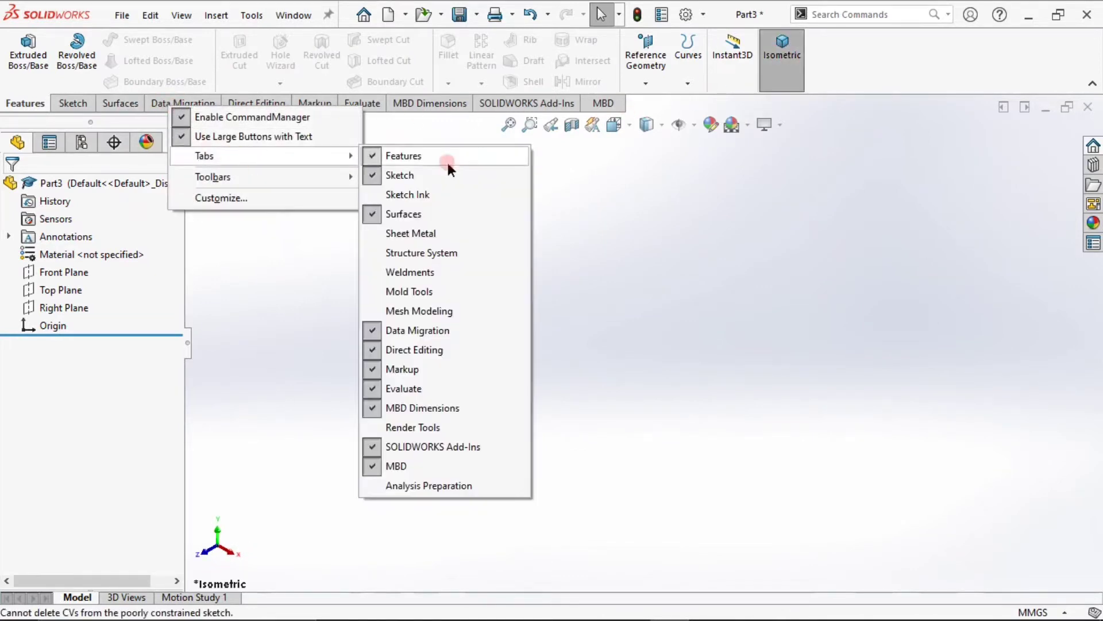
pyautogui.click(466, 237)
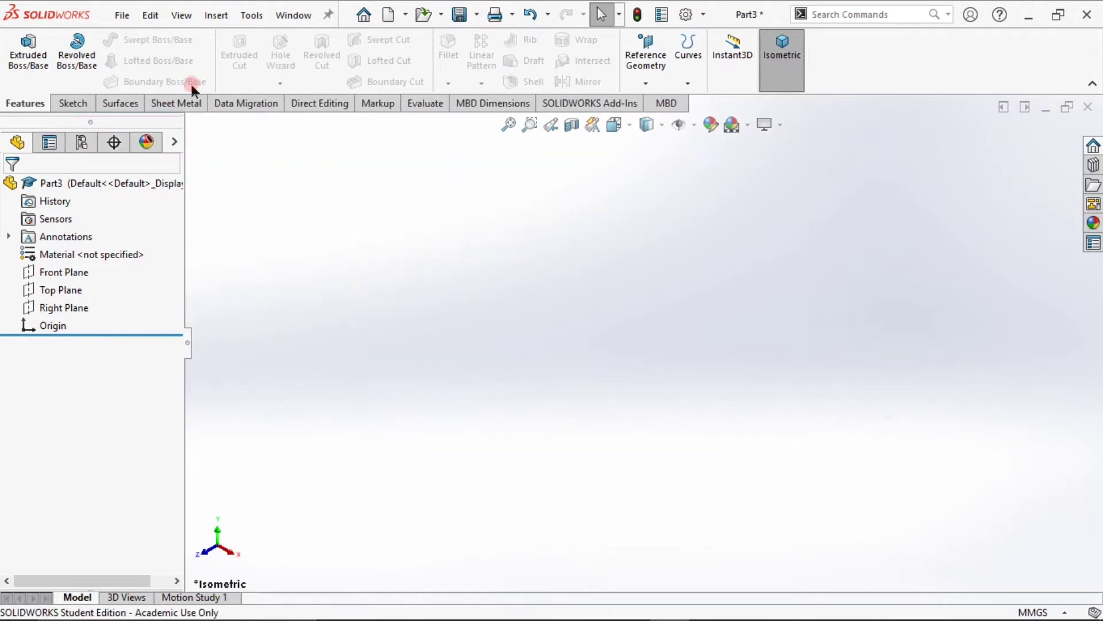
pyautogui.click(195, 107)
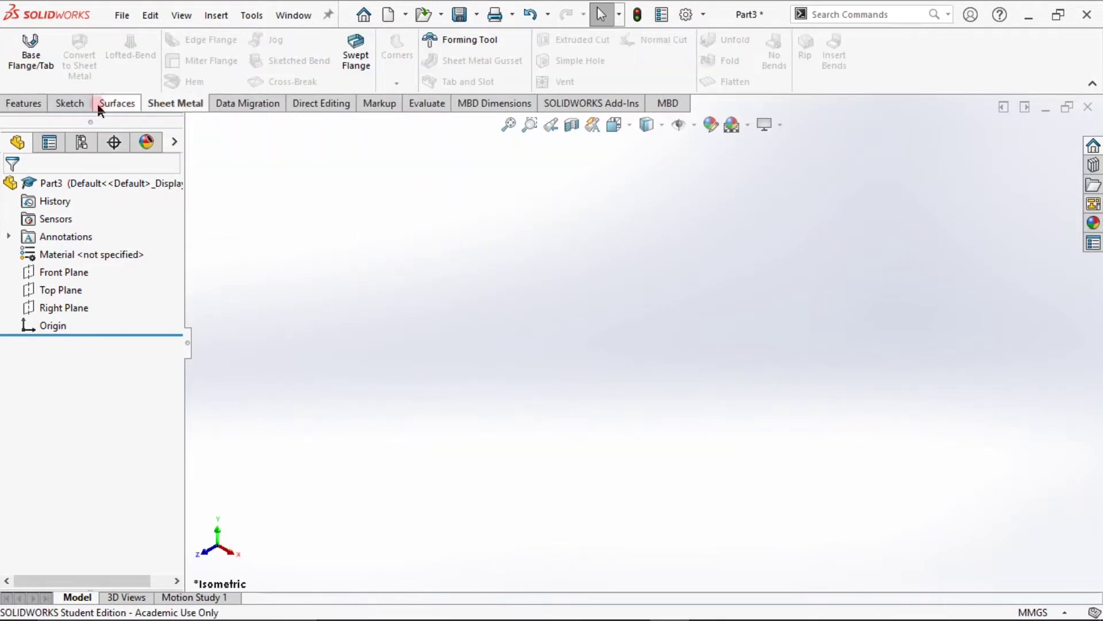
pyautogui.click(41, 102)
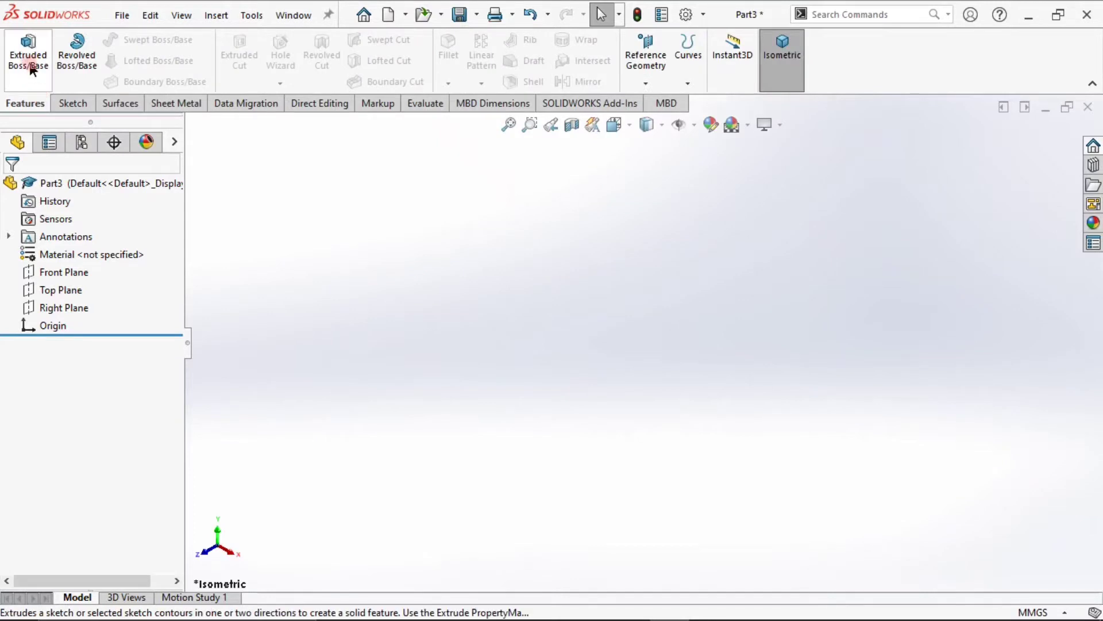
# Start a sketch on the Top Plane and draw a center rectangle about 109 by 96 mm from the origin
pyautogui.click(62, 103)
pyautogui.click(59, 285)
pyautogui.click(74, 260)
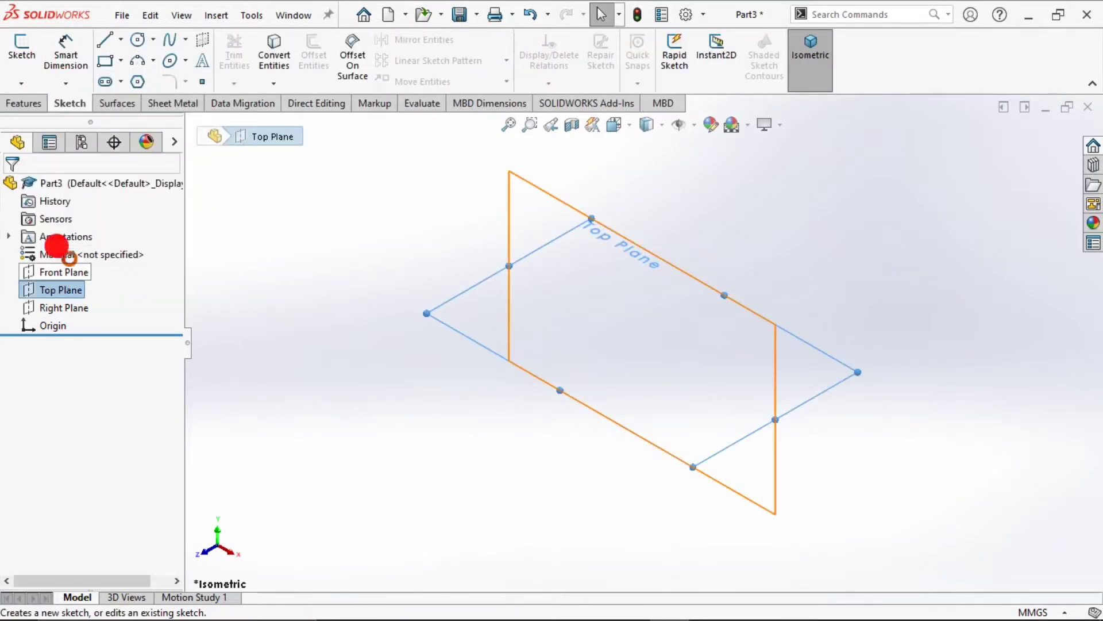
pyautogui.click(121, 60)
pyautogui.click(160, 99)
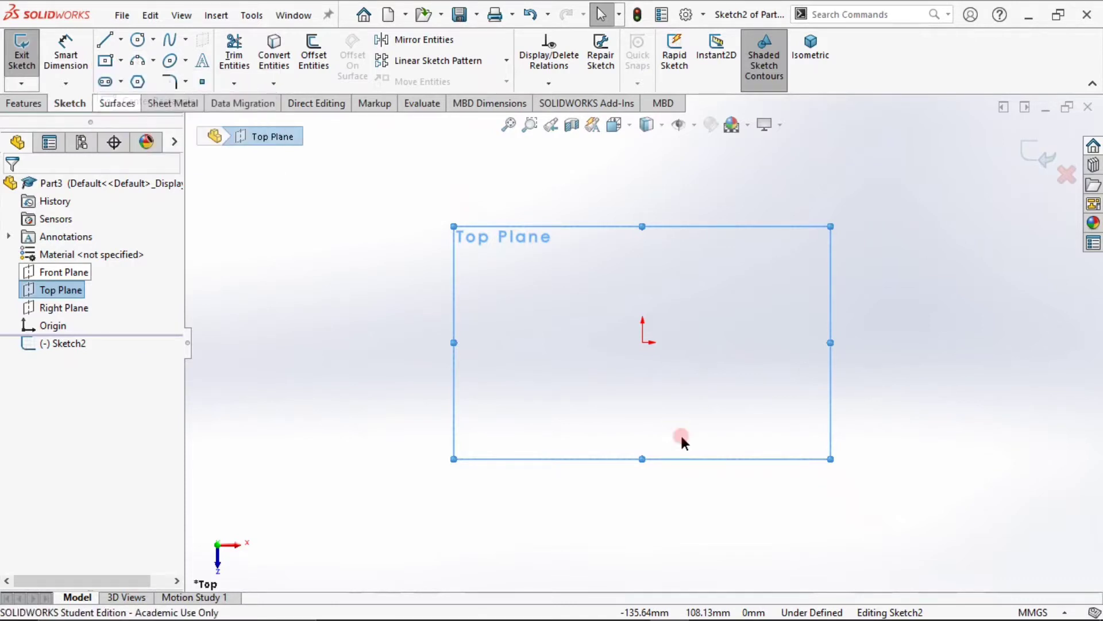
pyautogui.click(644, 343)
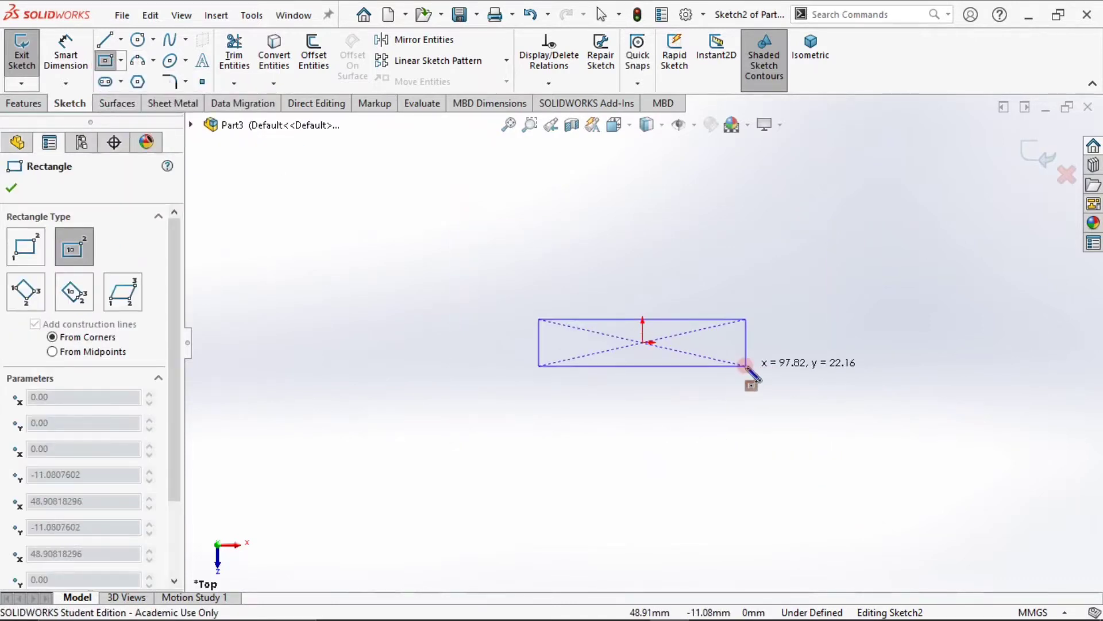
pyautogui.click(758, 442)
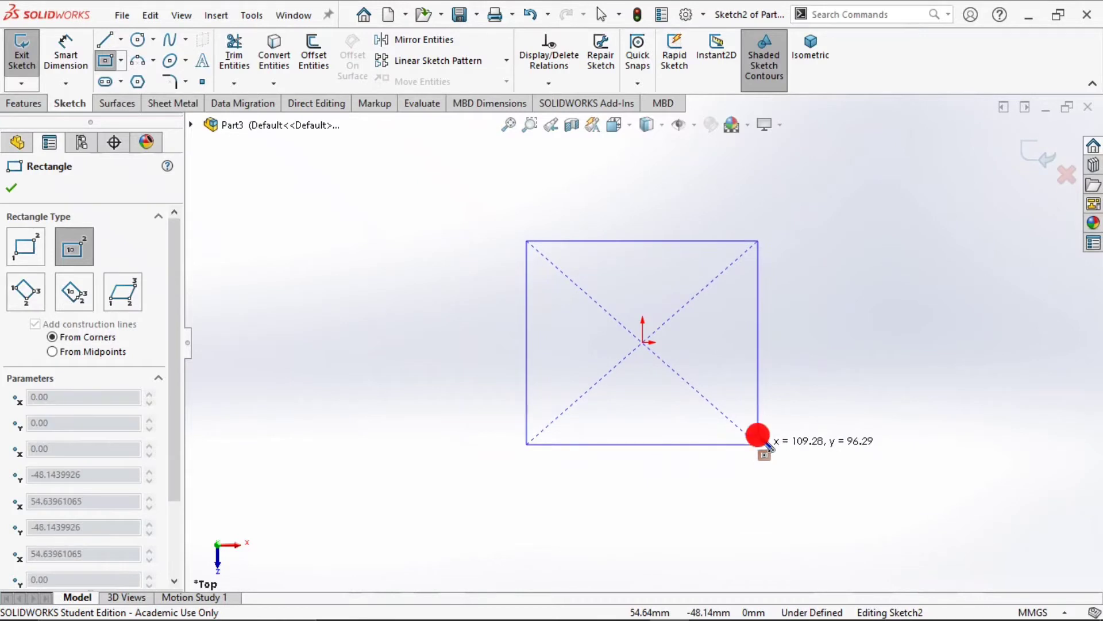
# Dimension the rectangle's left vertical side and set its length to 100 mm
pyautogui.click(65, 54)
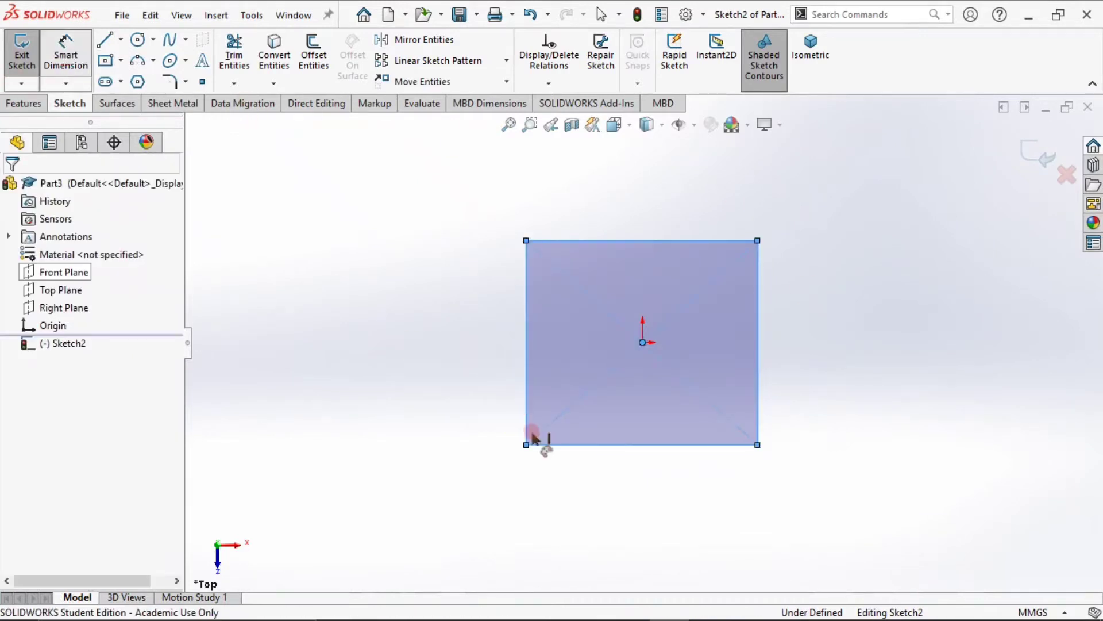
pyautogui.click(529, 369)
pyautogui.click(464, 364)
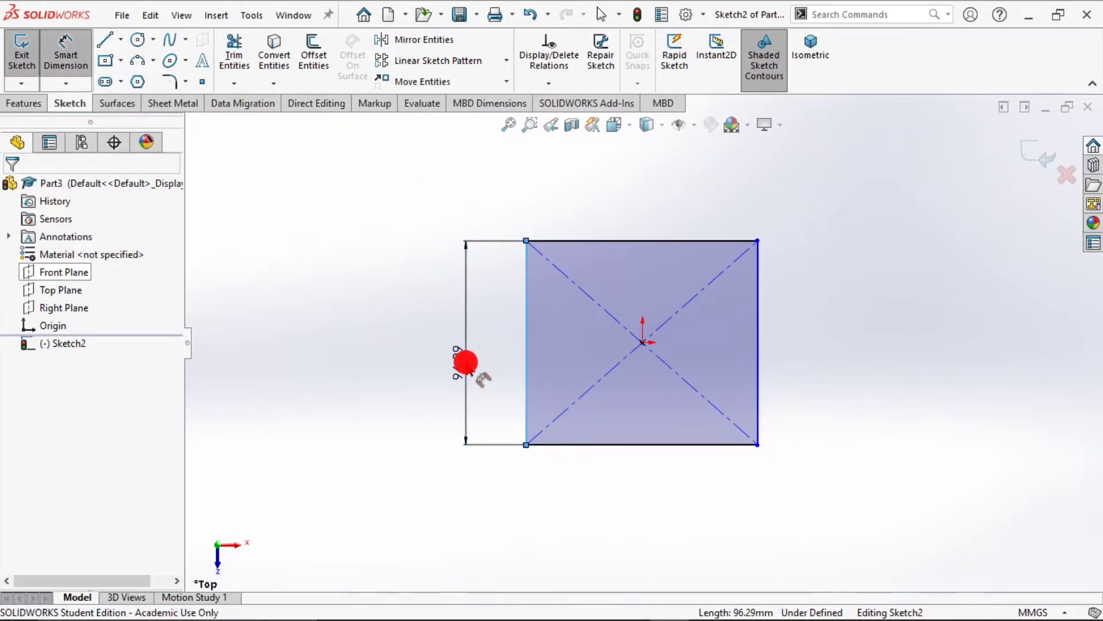
pyautogui.write('10')
pyautogui.press('Return')
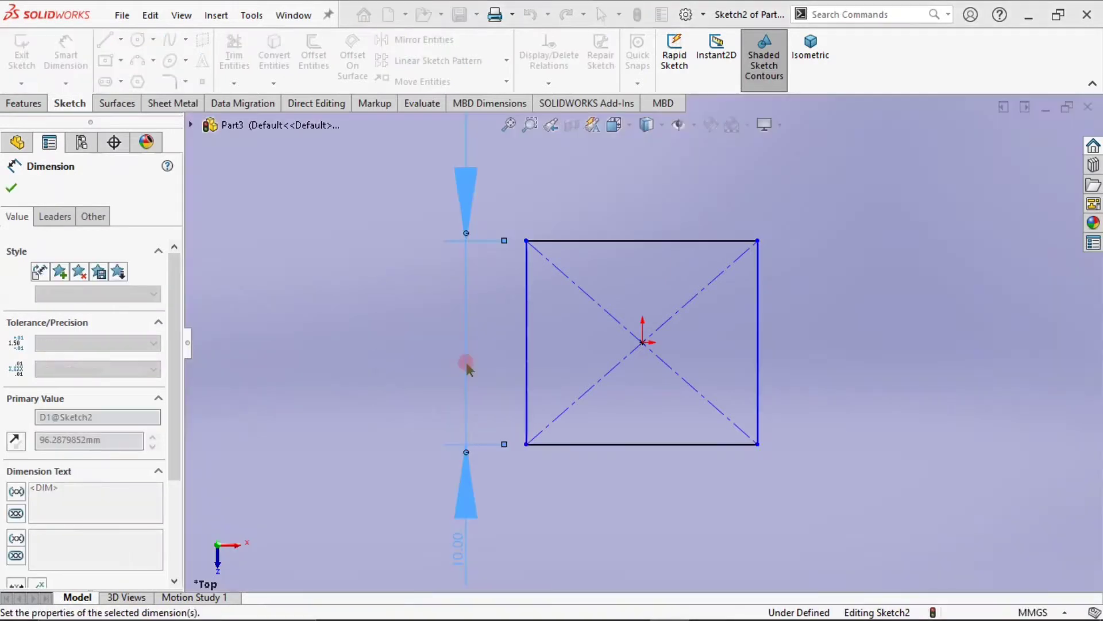
pyautogui.doubleClick(454, 363)
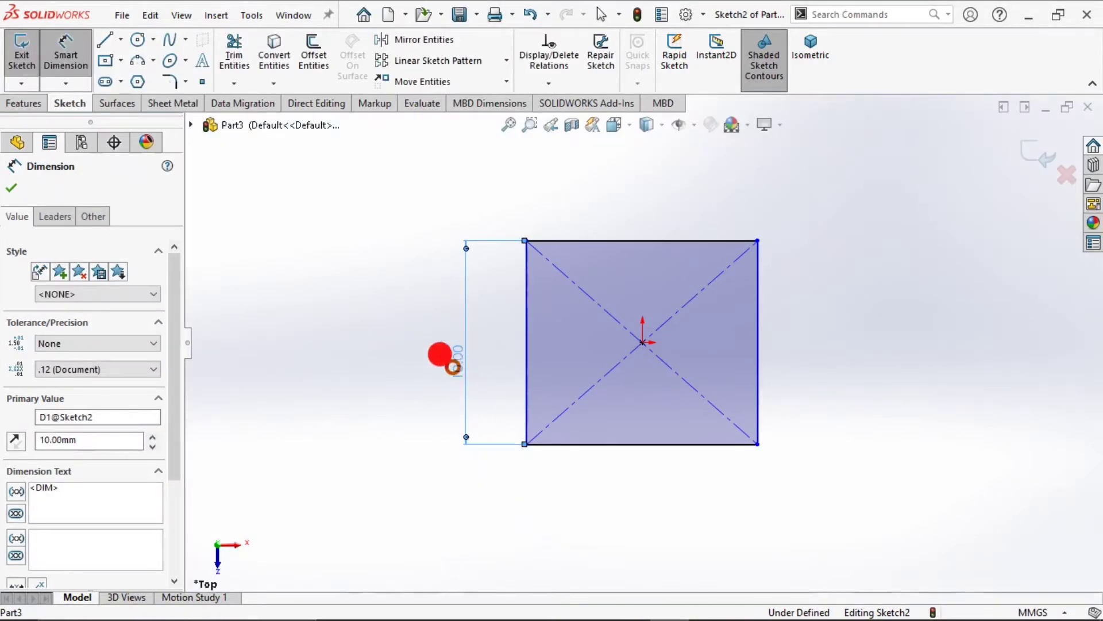
pyautogui.write('100')
pyautogui.press('Return')
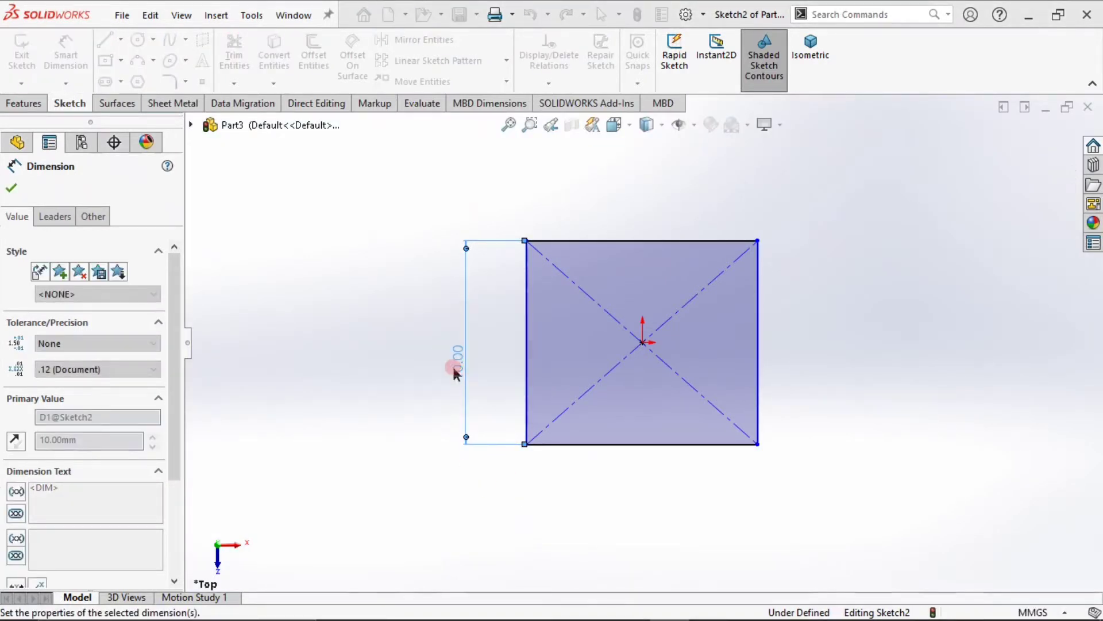
# Dimension the rectangle's upper horizontal side and set its length to 100 mm
pyautogui.press('f')
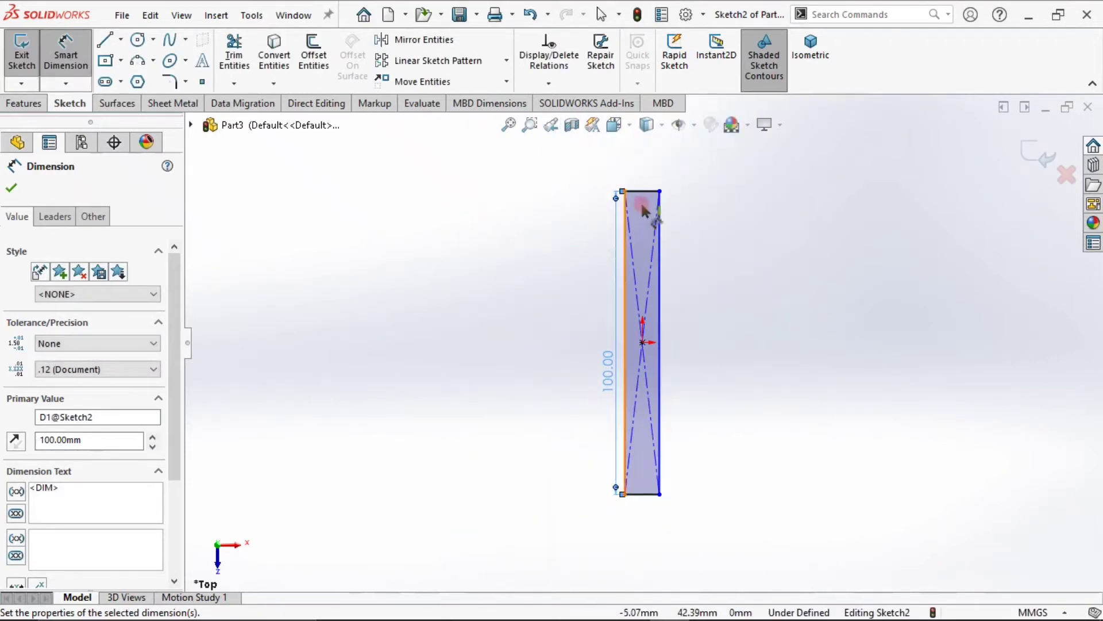
pyautogui.click(648, 197)
pyautogui.click(647, 153)
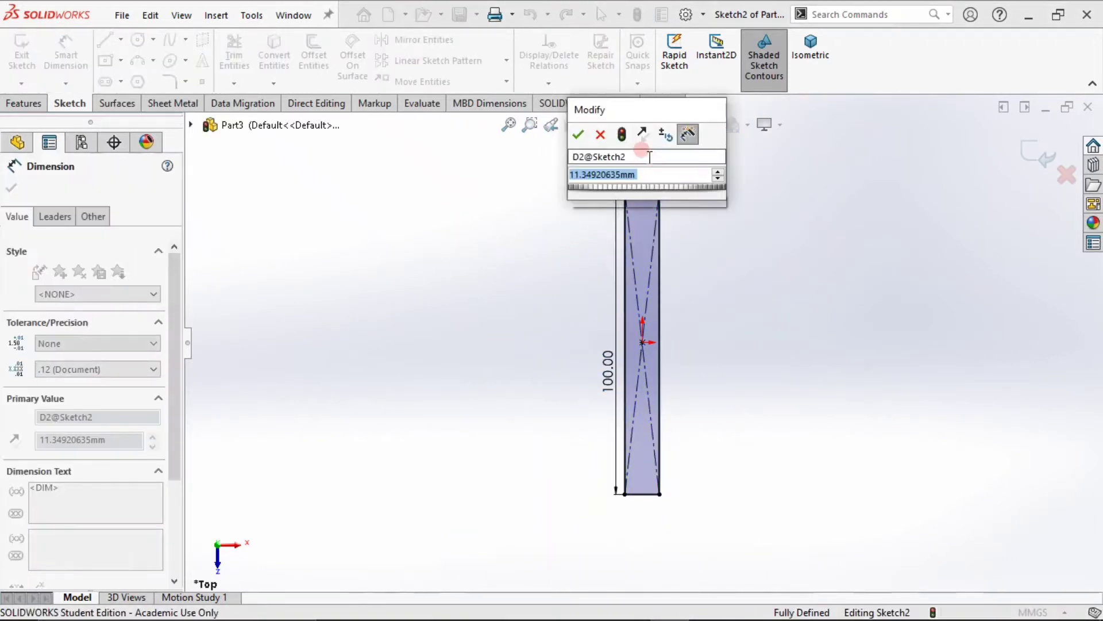
pyautogui.write('100')
pyautogui.press('Return')
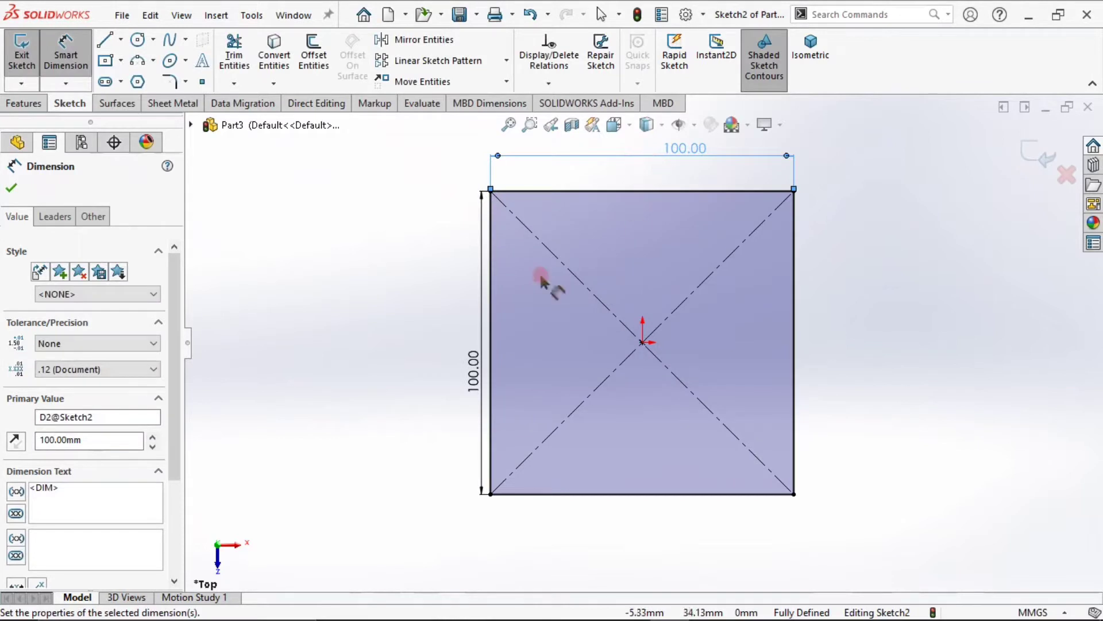
pyautogui.click(333, 284)
# Draw a vertical line about 27 mm long upward from the square's upper edge, slightly right of its midpoint
pyautogui.click(121, 39)
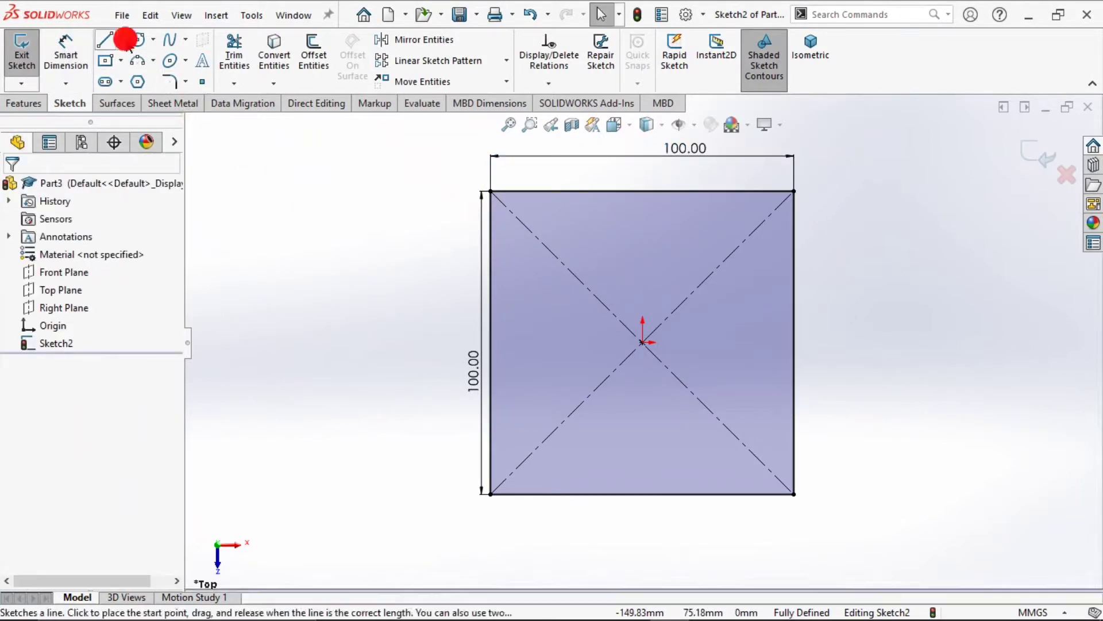
pyautogui.click(131, 61)
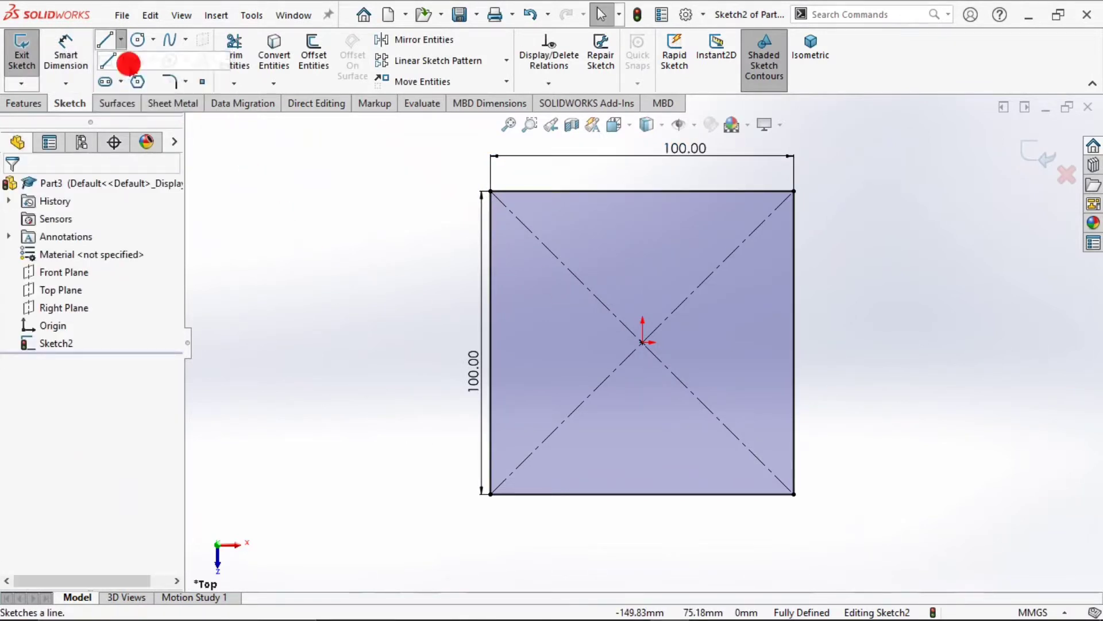
pyautogui.click(688, 190)
pyautogui.scroll(5, 697, 295)
pyautogui.scroll(-5, 659, 234)
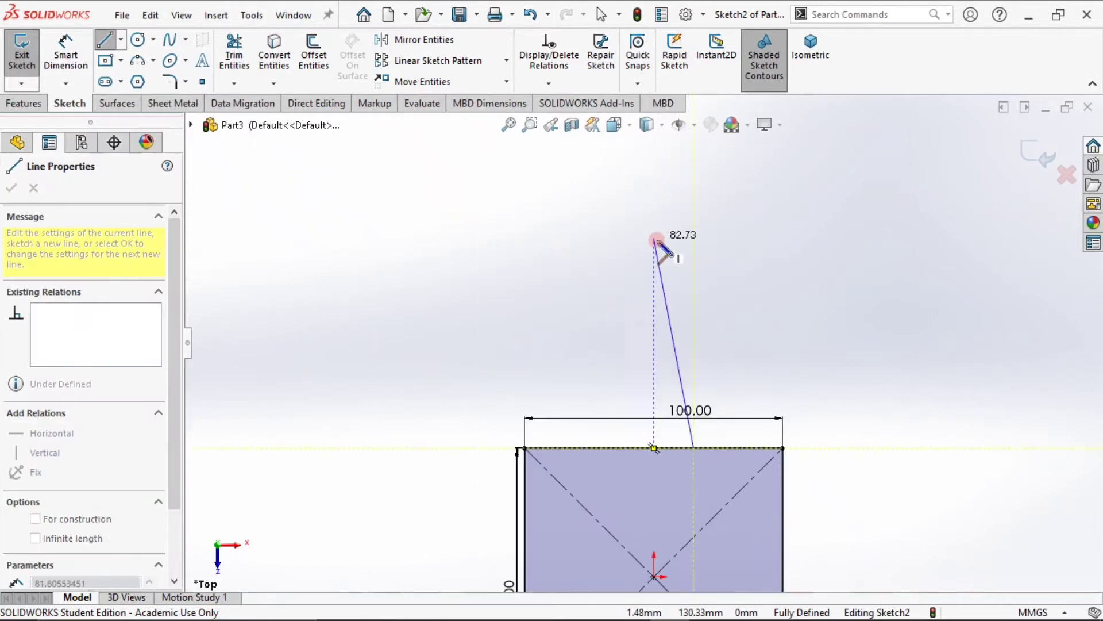
pyautogui.scroll(-1, 706, 428)
pyautogui.click(682, 349)
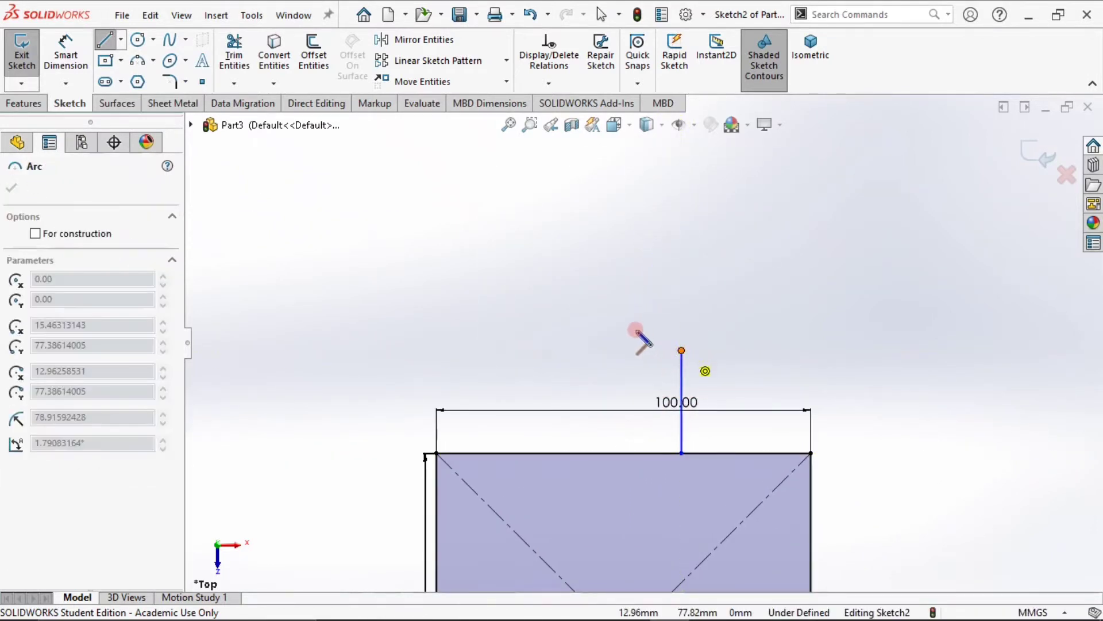
pyautogui.press('Escape')
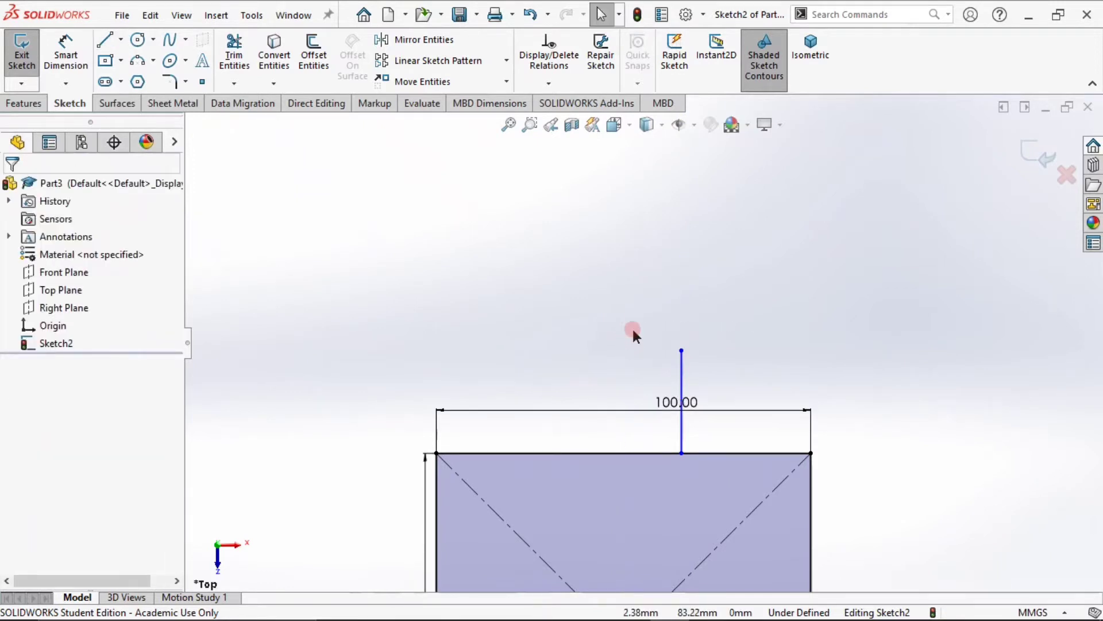
# Draw a 180° three-point arc of about 12.5 mm radius from the vertical line's upper end, curving over to the left
pyautogui.click(138, 50)
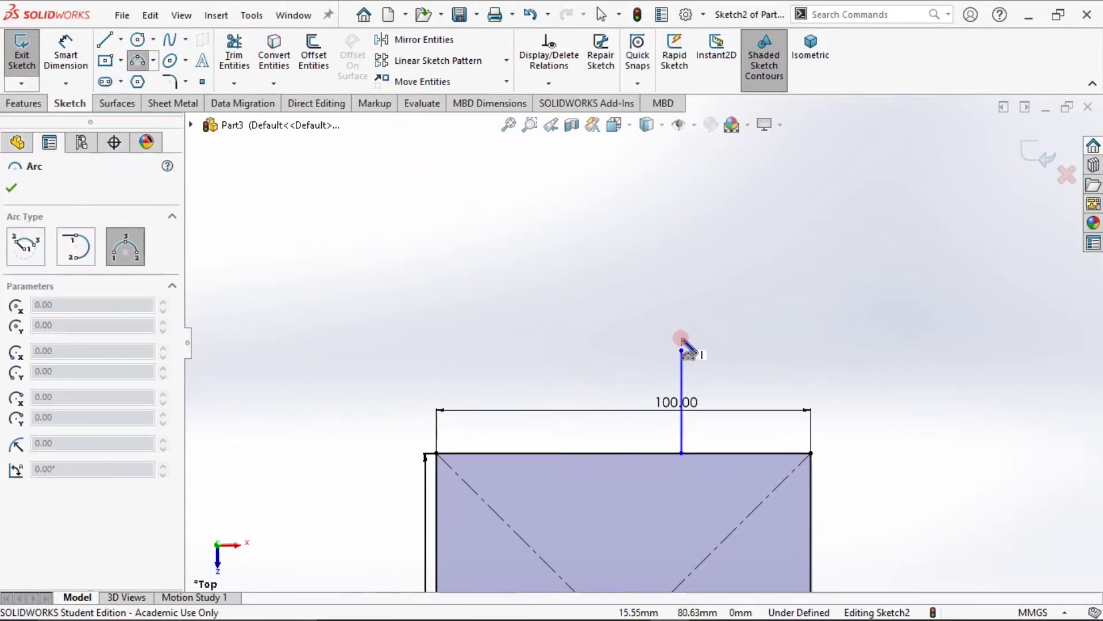
pyautogui.click(682, 349)
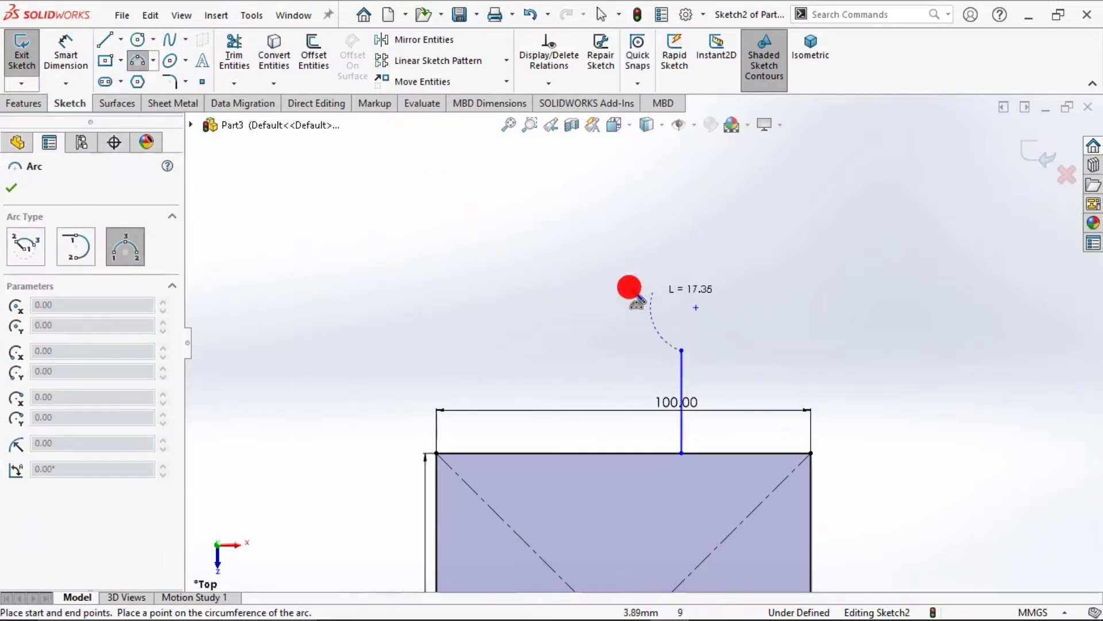
pyautogui.click(588, 349)
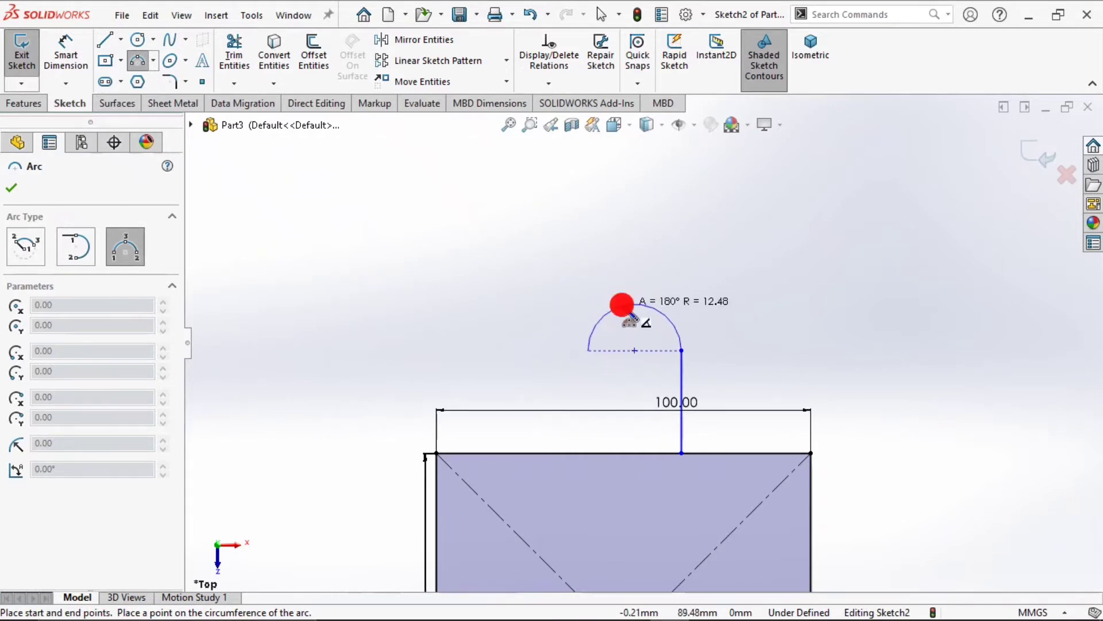
pyautogui.click(622, 304)
# Draw a vertical line from the arc's free left end down to the square's upper edge
pyautogui.click(105, 39)
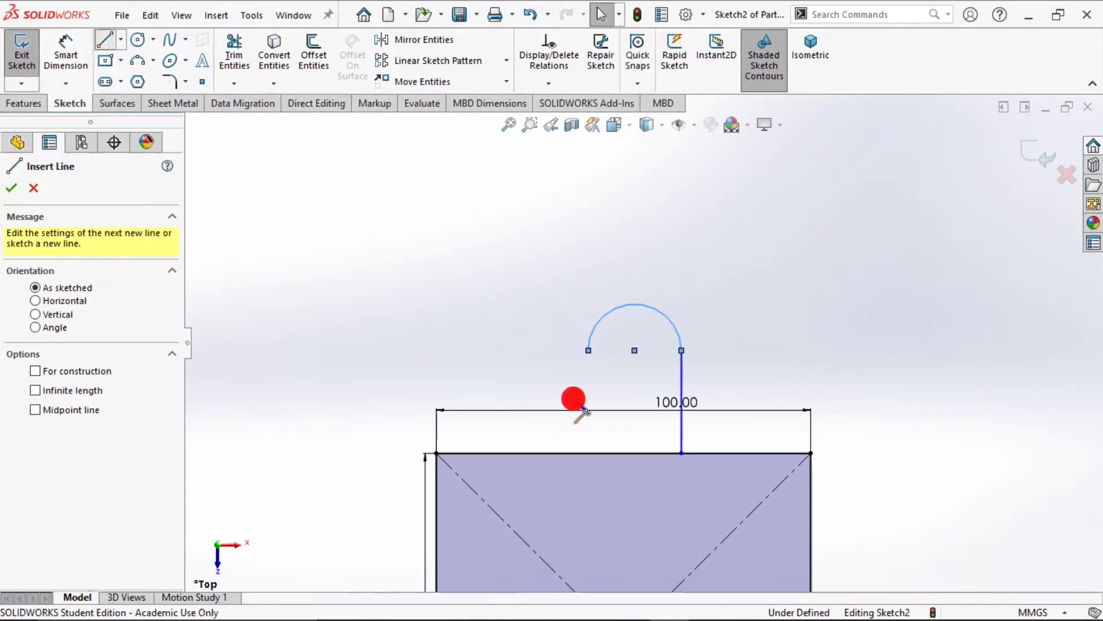
pyautogui.click(587, 349)
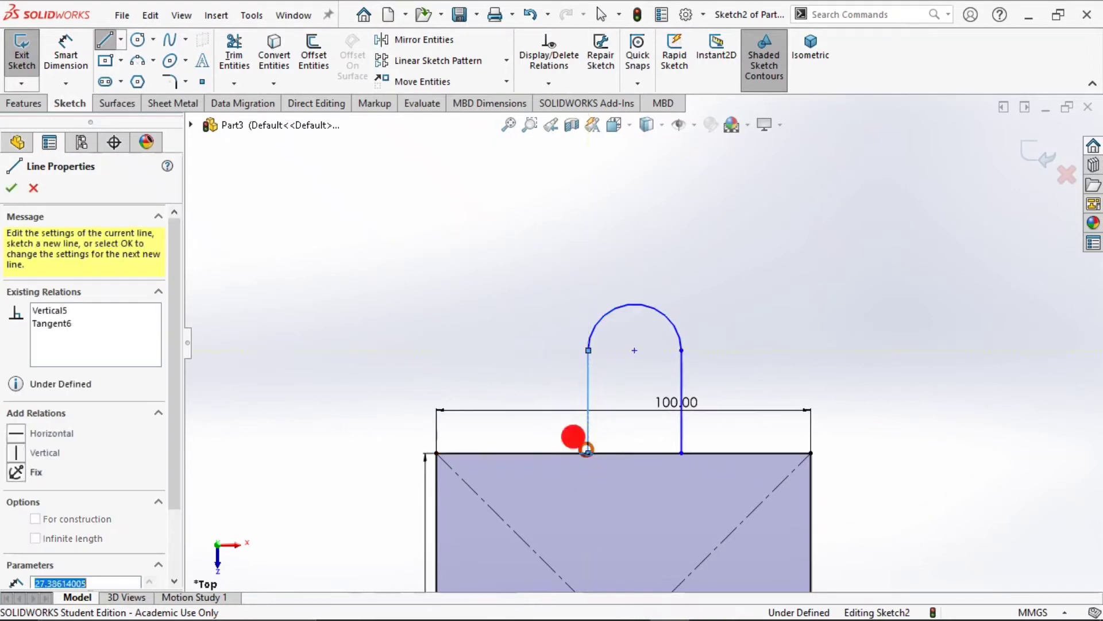
pyautogui.click(587, 451)
pyautogui.press('Escape')
# Dimension the right vertical line of the rounded tab and set its length to 30 mm
pyautogui.click(65, 53)
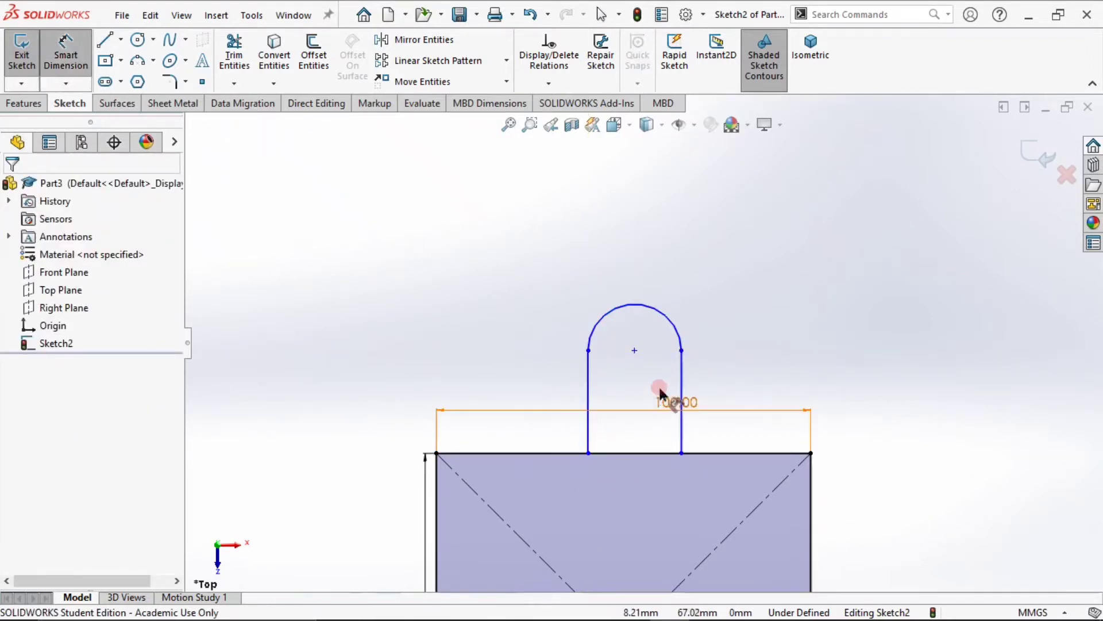
pyautogui.click(682, 371)
pyautogui.click(799, 384)
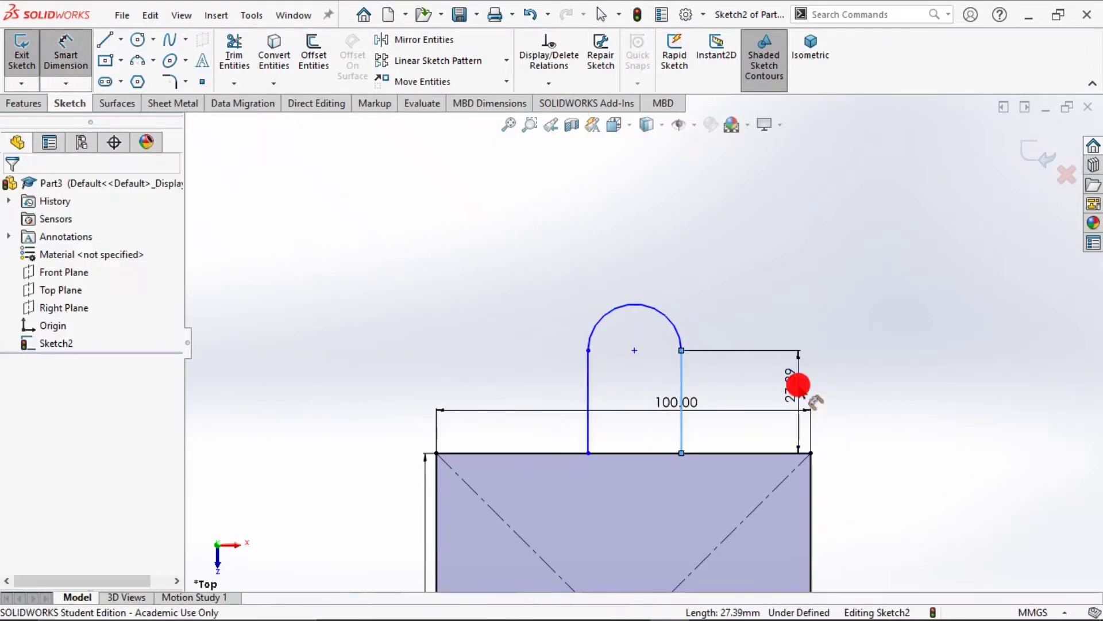
pyautogui.write('30')
pyautogui.press('Return')
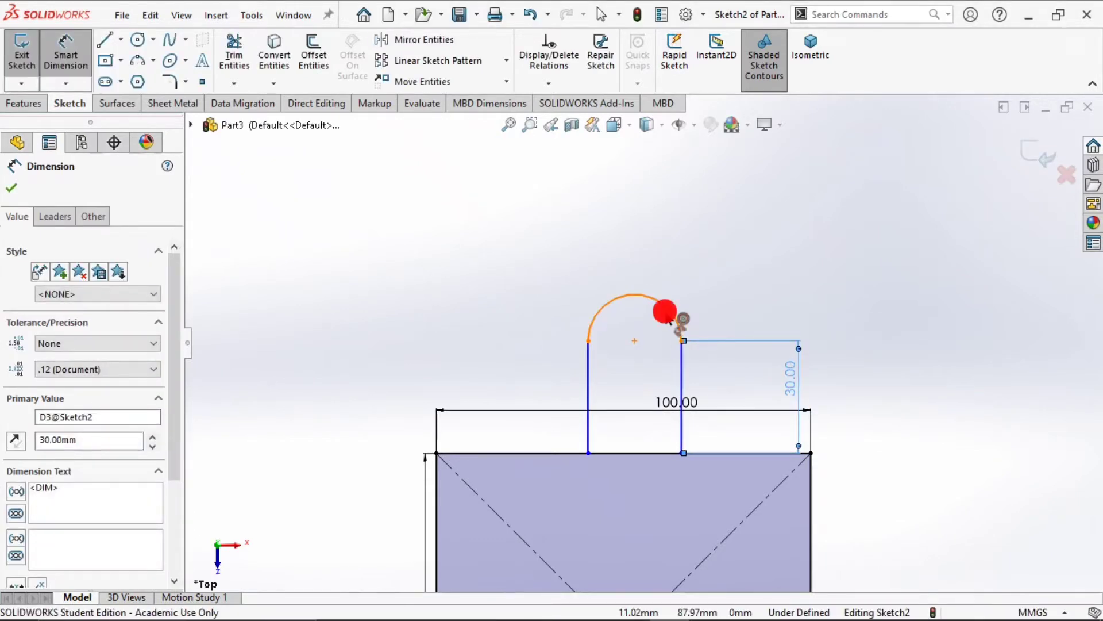
# Dimension the radius of the tab's arc and set it to 10 mm
pyautogui.click(665, 313)
pyautogui.click(719, 256)
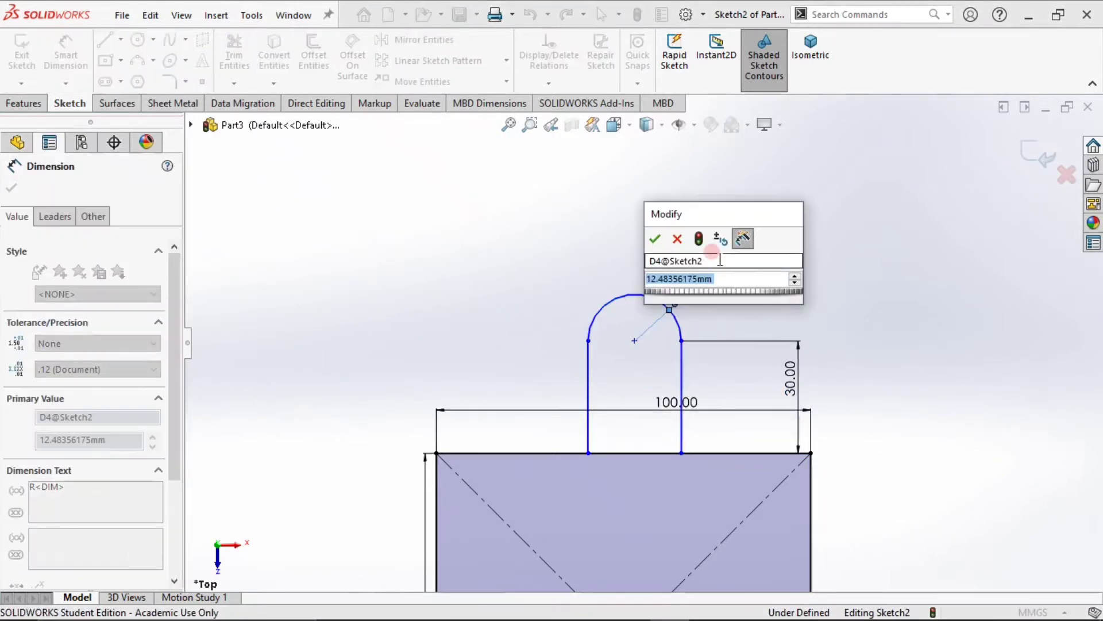
pyautogui.write('10')
pyautogui.press('Return')
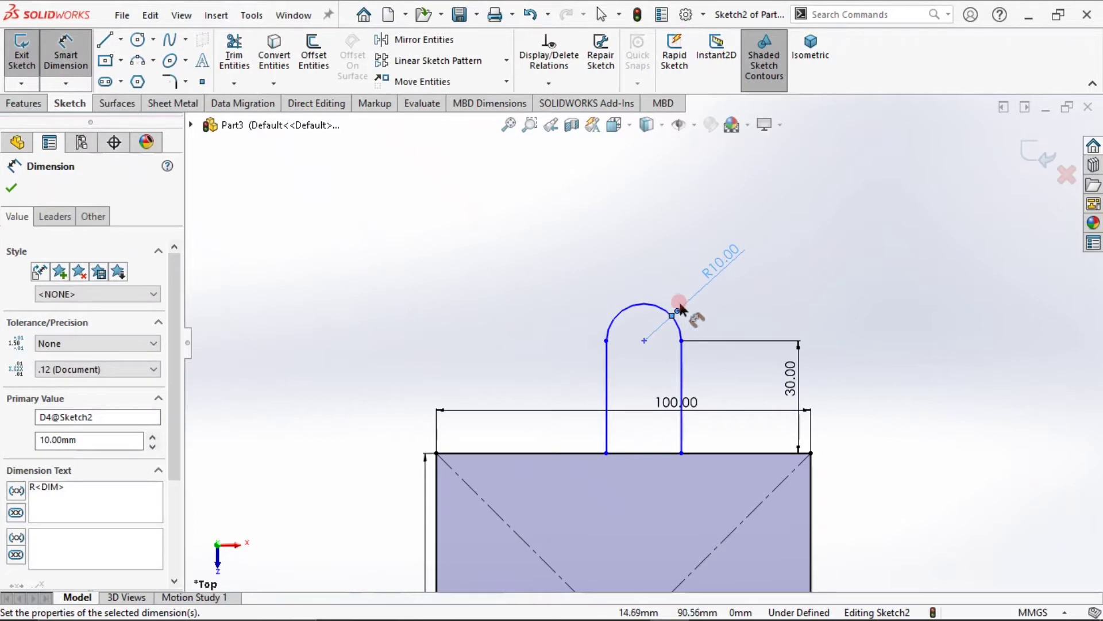
# Draw a circle of about 4.8 mm radius centred on the centre point of the tab's arc
pyautogui.click(137, 40)
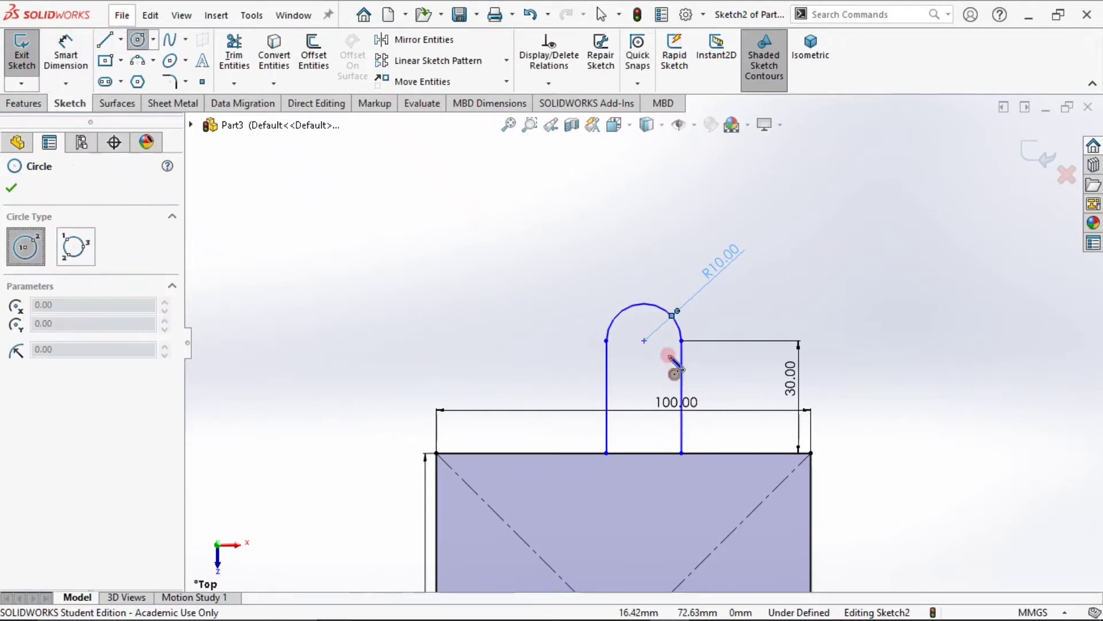
pyautogui.click(644, 341)
pyautogui.click(663, 339)
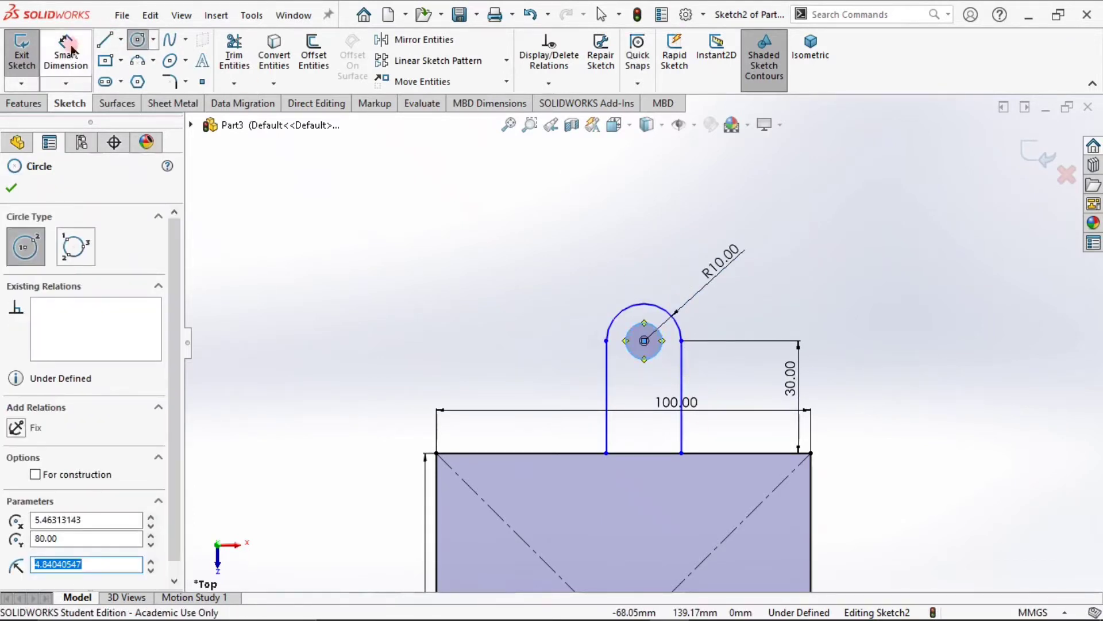
pyautogui.press('Escape')
# Dimension the diameter of the circle in the tab and set it to 10 mm
pyautogui.click(652, 323)
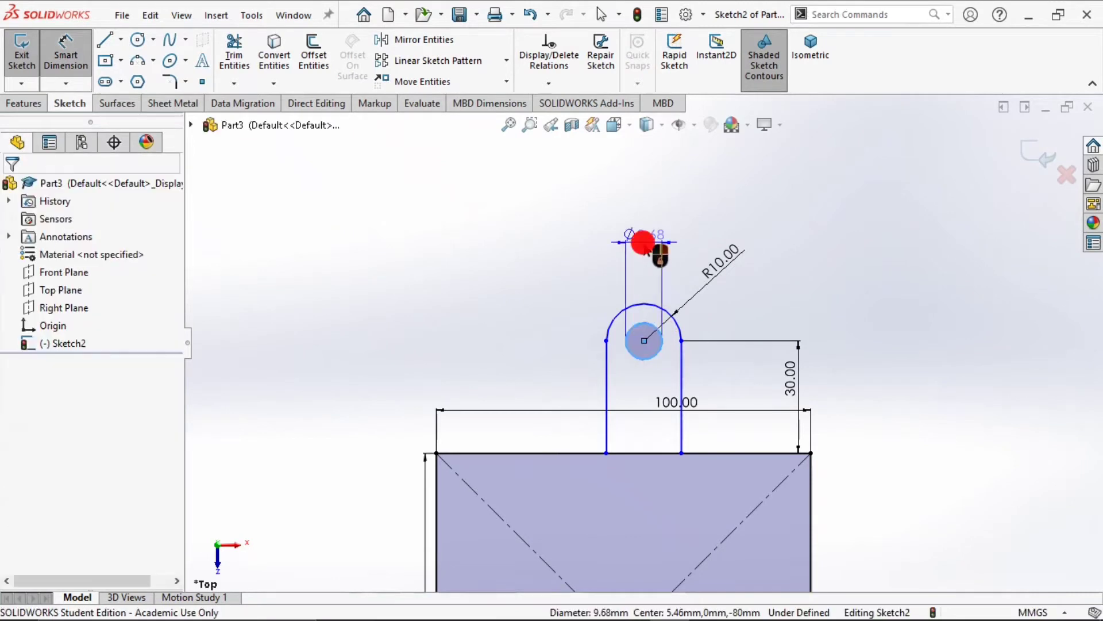
pyautogui.click(643, 242)
pyautogui.write('10')
pyautogui.press('Return')
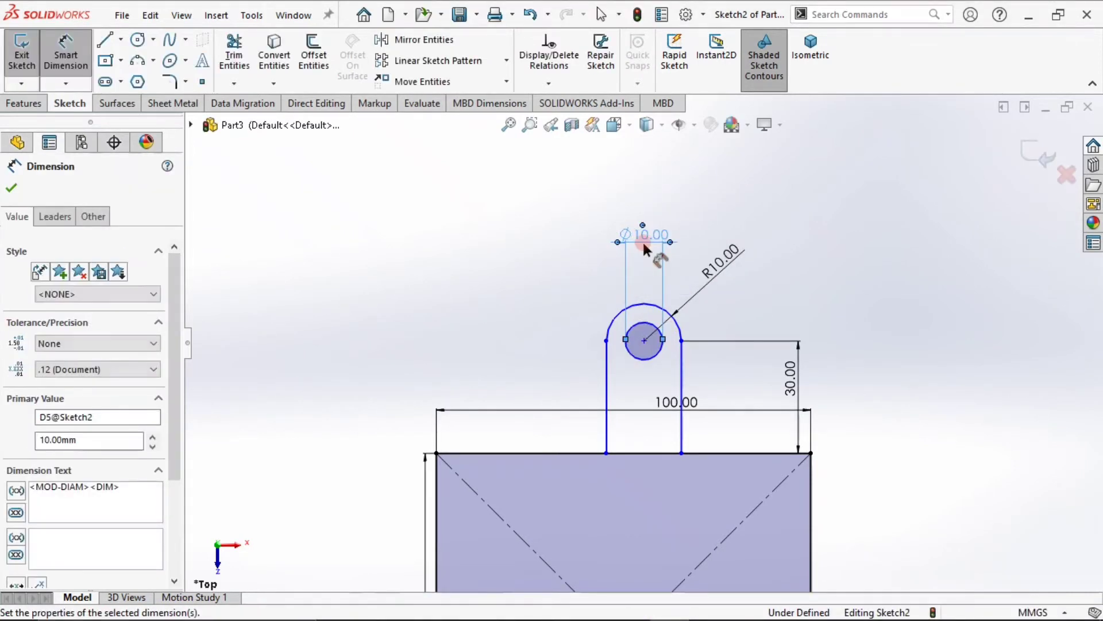
pyautogui.press('Escape')
# Add a Vertical relation between the circle's centre point and the sketch origin to centre the tab on the square
pyautogui.click(644, 340)
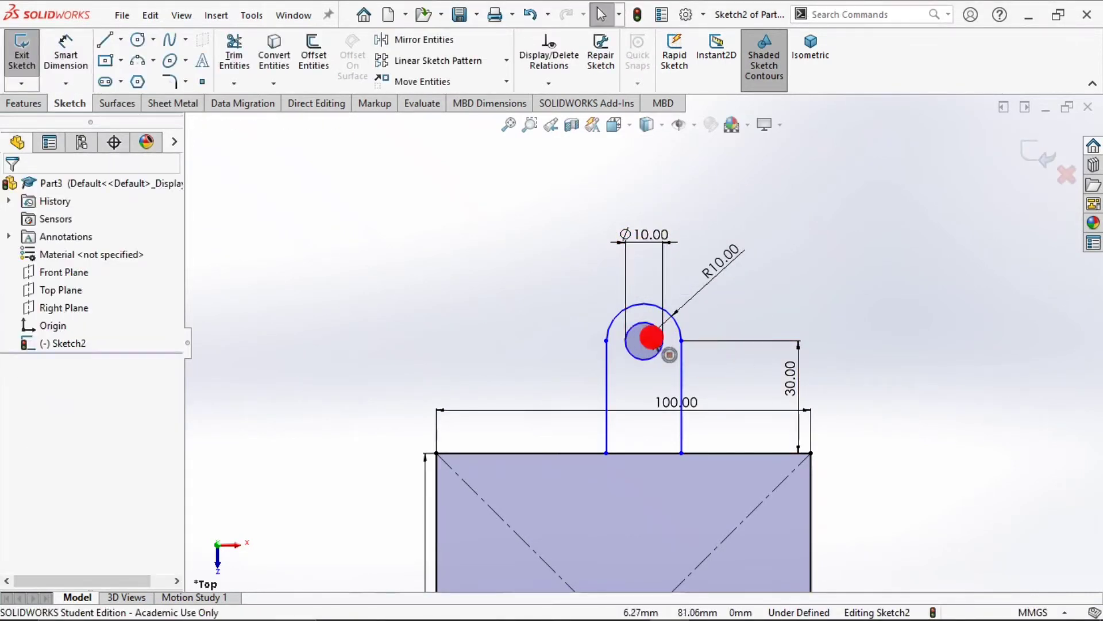
pyautogui.scroll(5, 703, 289)
pyautogui.scroll(-3, 608, 526)
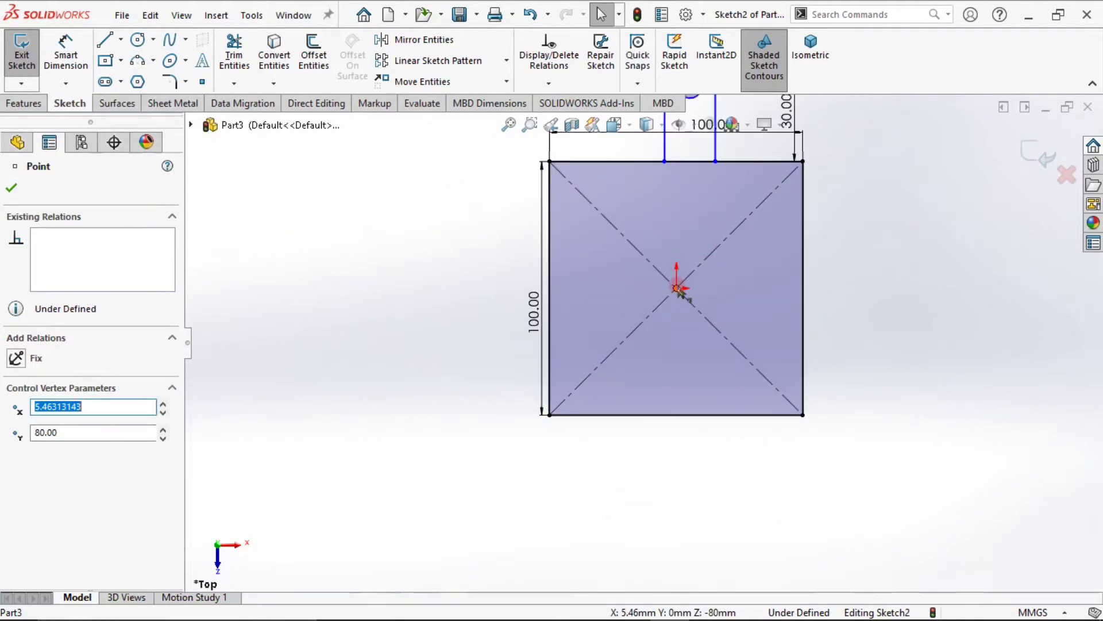
pyautogui.keyDown('ctrl'); pyautogui.click(677, 288); pyautogui.keyUp('ctrl')
pyautogui.click(43, 373)
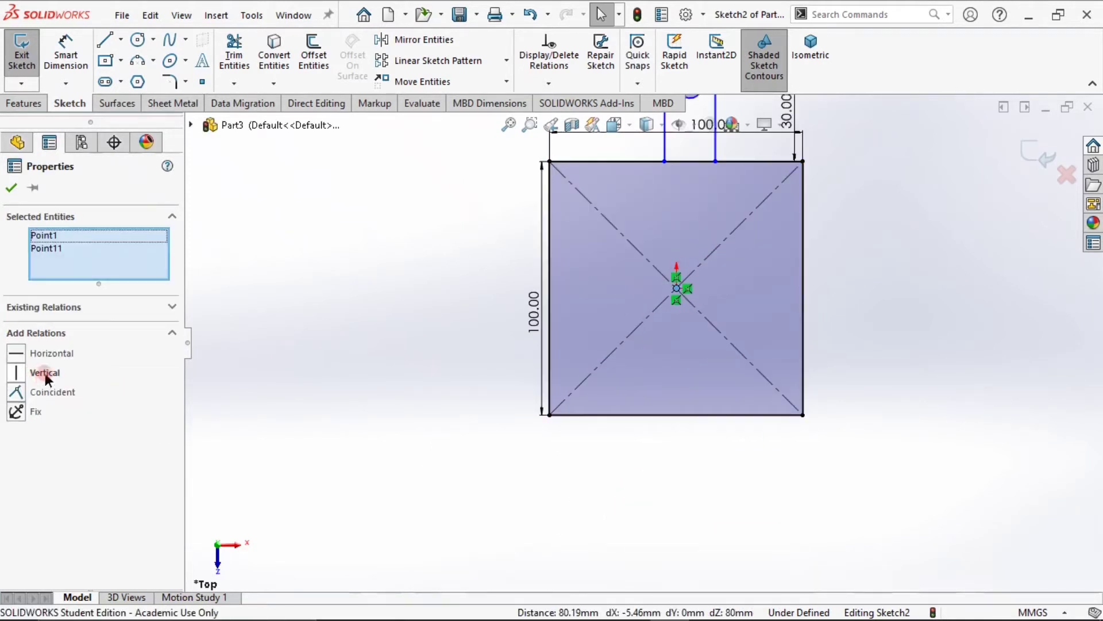
pyautogui.scroll(4, 636, 414)
pyautogui.scroll(-4, 751, 192)
pyautogui.click(603, 306)
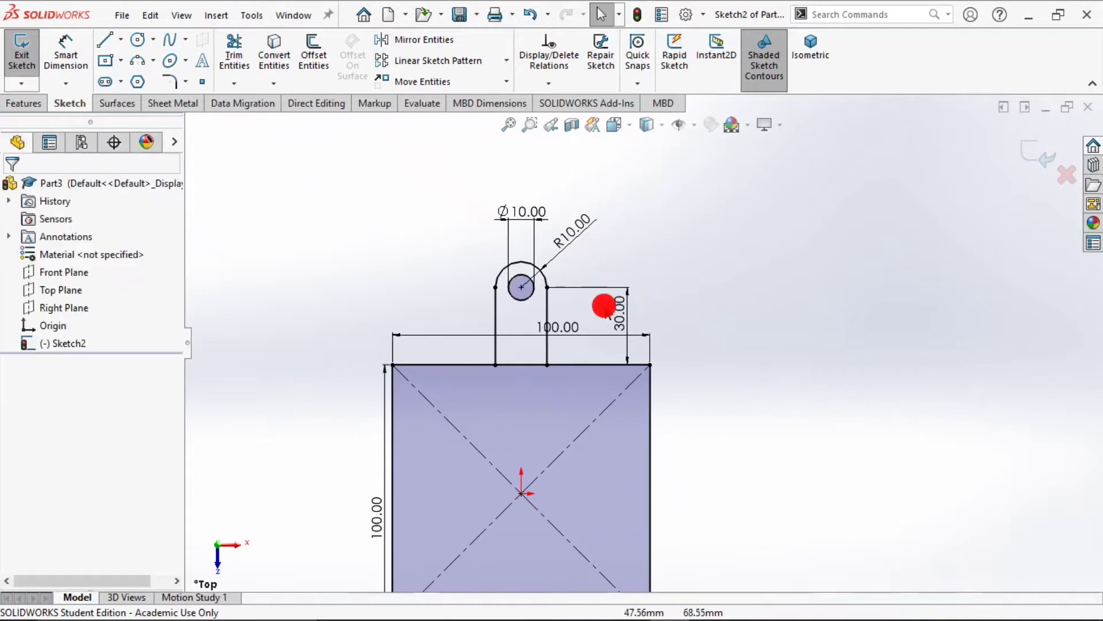
pyautogui.click(343, 225)
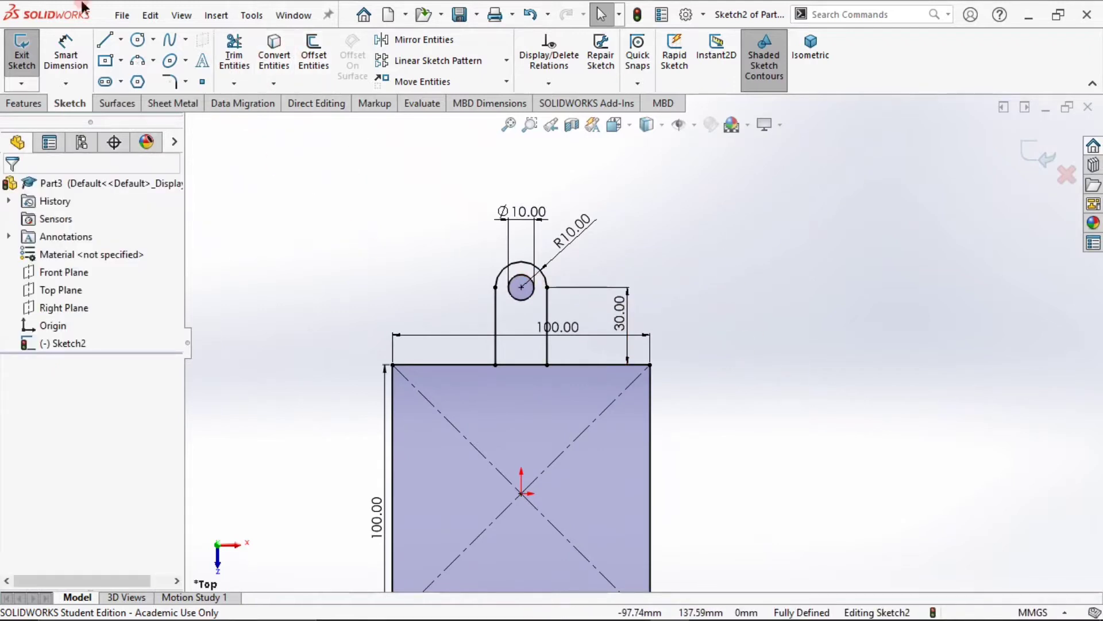
# Draw a horizontal centerline about 37 mm long from the origin toward the square's right edge
pyautogui.click(120, 39)
pyautogui.click(129, 77)
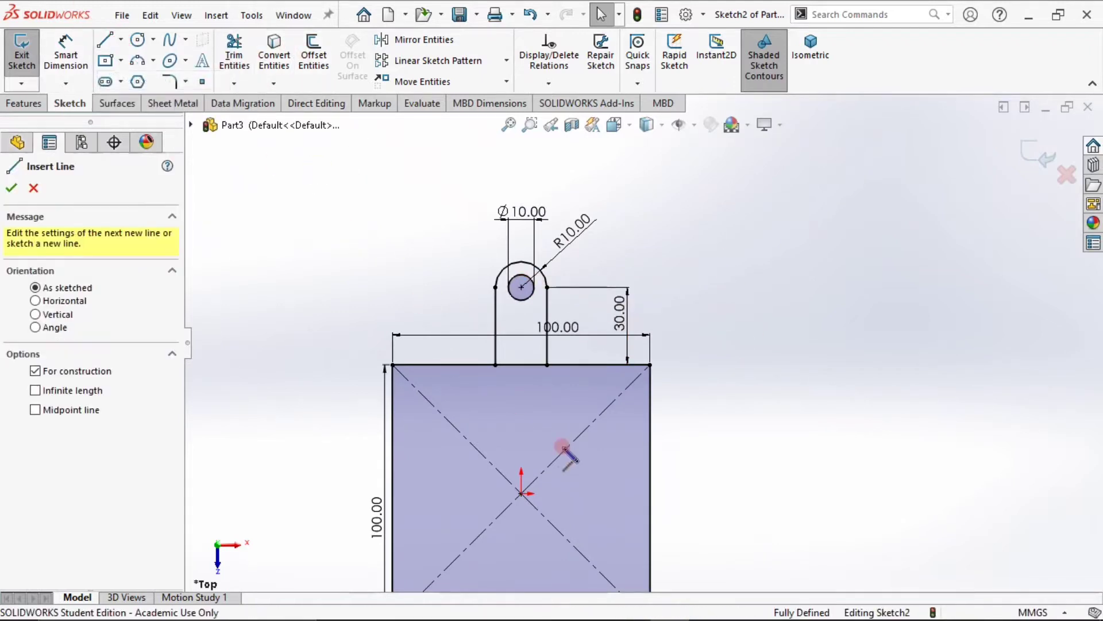
pyautogui.click(521, 493)
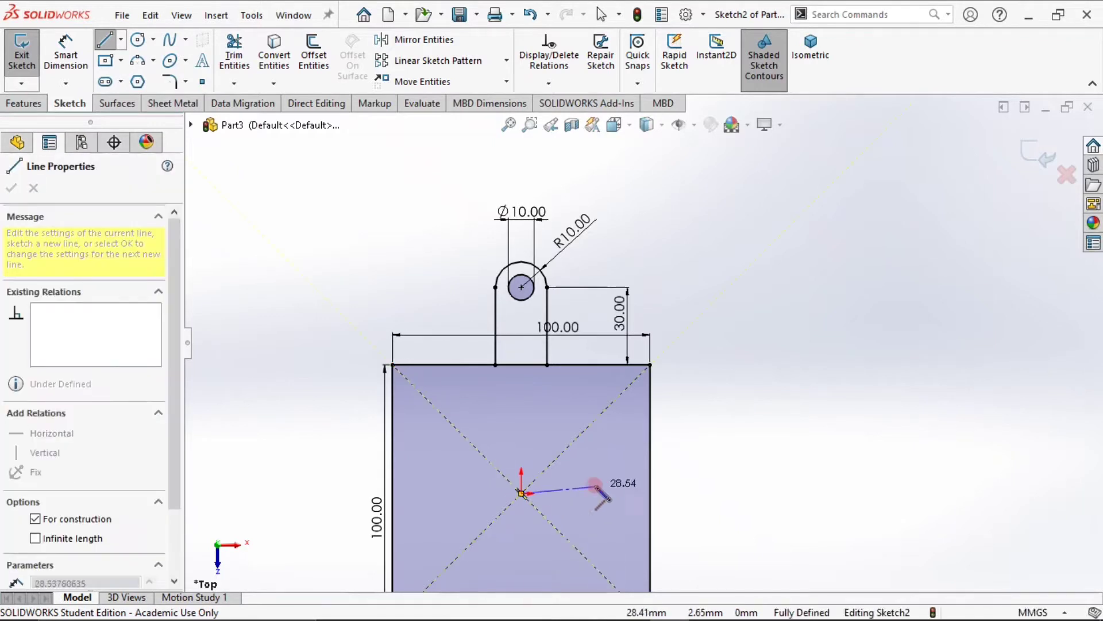
pyautogui.click(617, 493)
pyautogui.press('Escape')
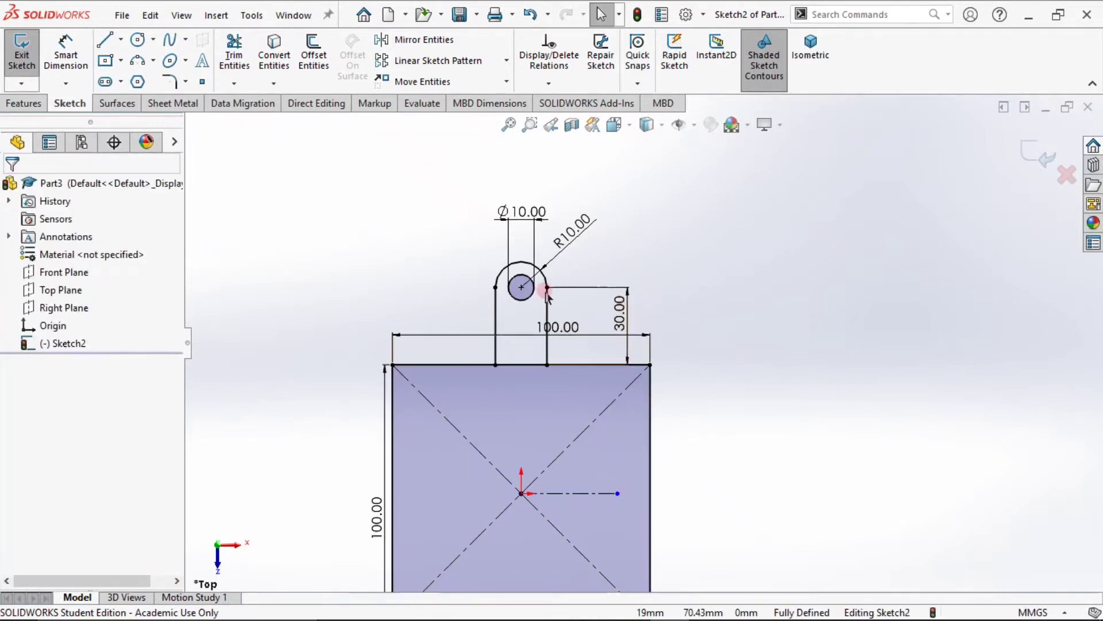
# Mirror the tab's two vertical lines, arc and hole circle about the horizontal centerline
pyautogui.click(496, 313)
pyautogui.keyDown('ctrl'); pyautogui.click(540, 268); pyautogui.keyUp('ctrl')
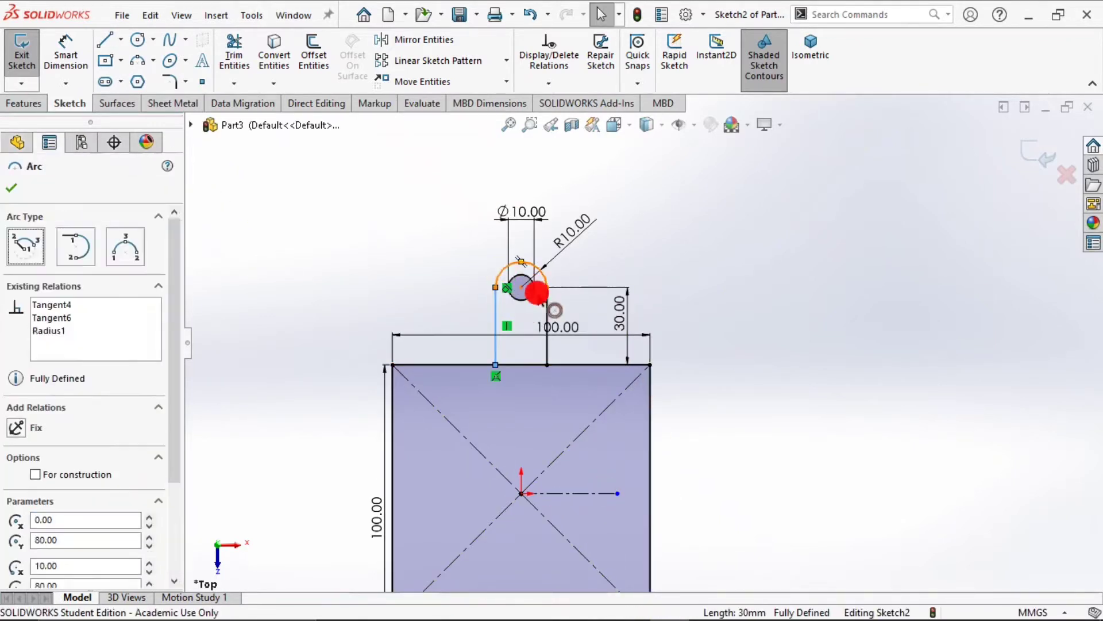
pyautogui.keyDown('ctrl'); pyautogui.click(547, 308); pyautogui.keyUp('ctrl')
pyautogui.keyDown('ctrl'); pyautogui.click(531, 296); pyautogui.keyUp('ctrl')
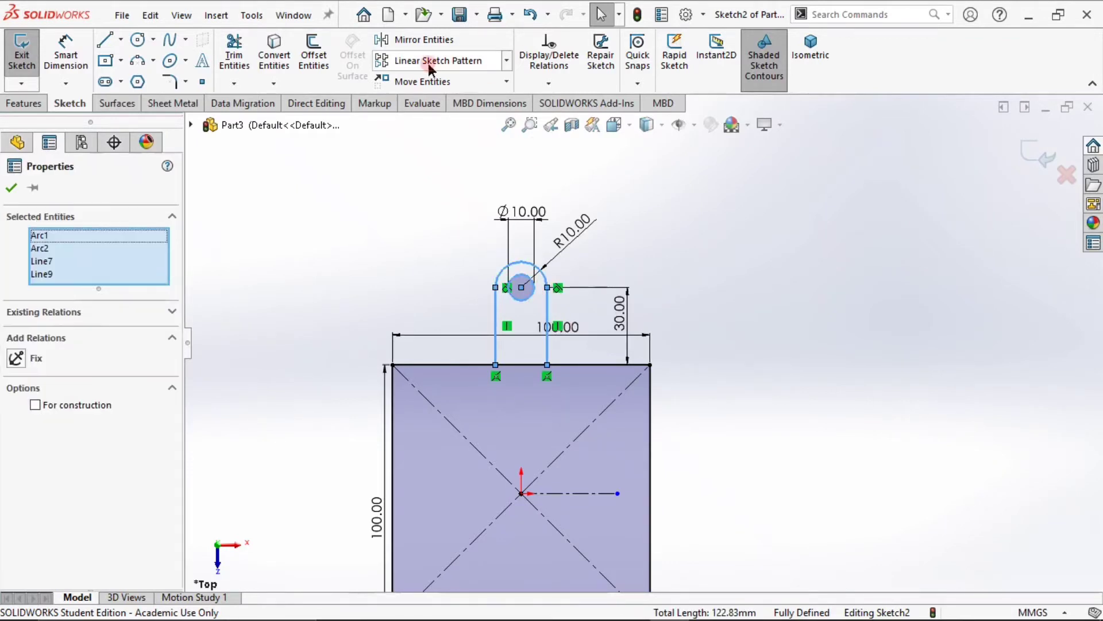
pyautogui.click(424, 39)
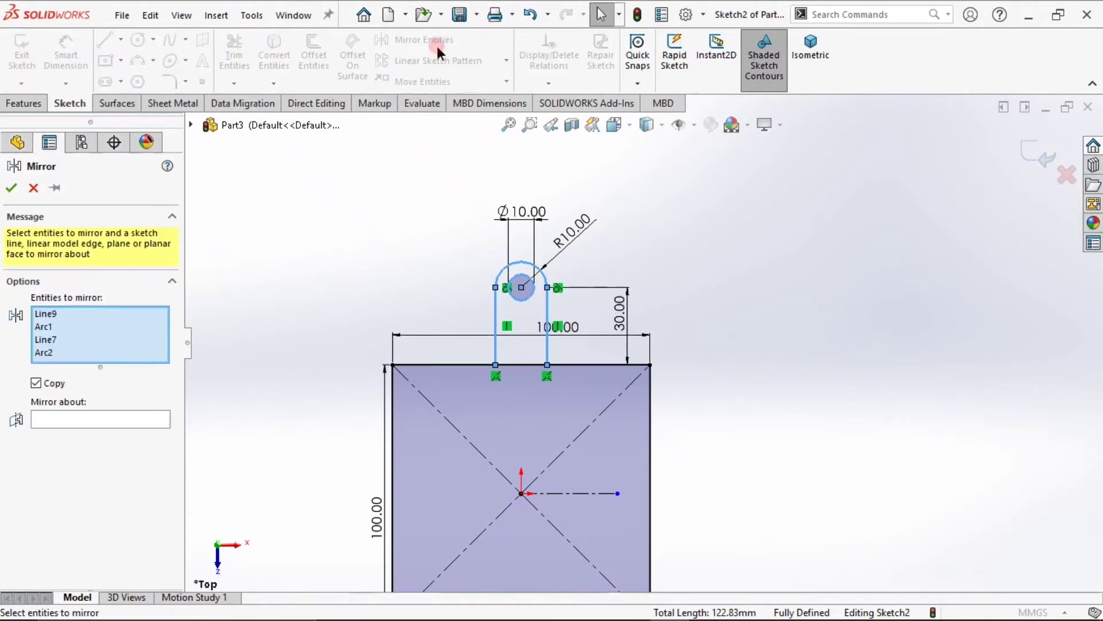
pyautogui.click(141, 427)
pyautogui.click(574, 493)
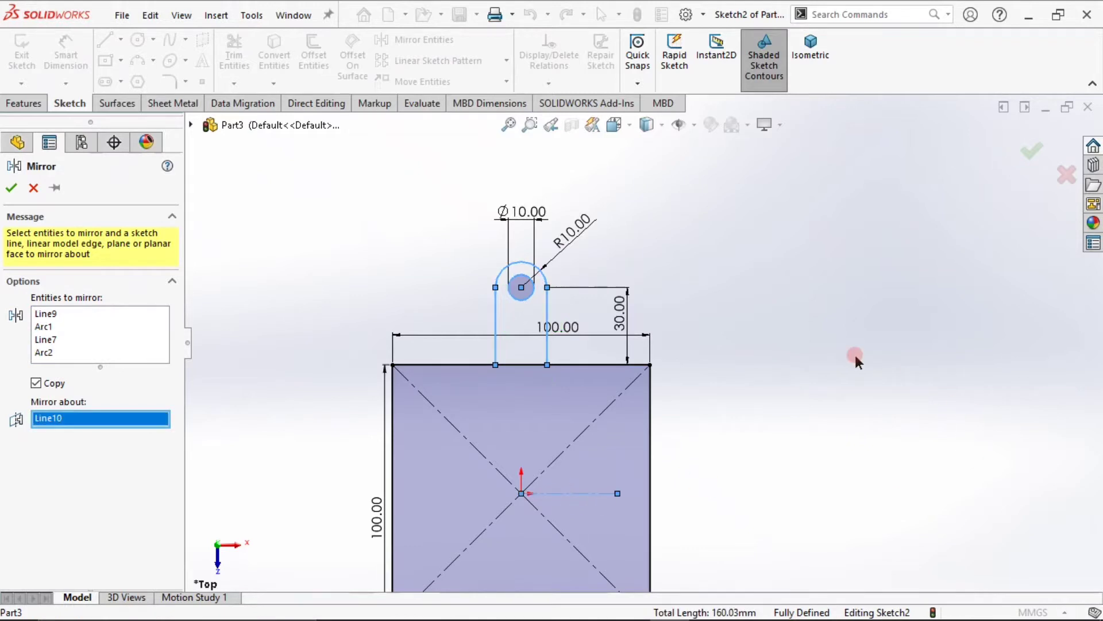
pyautogui.scroll(4, 855, 355)
pyautogui.scroll(-2, 657, 492)
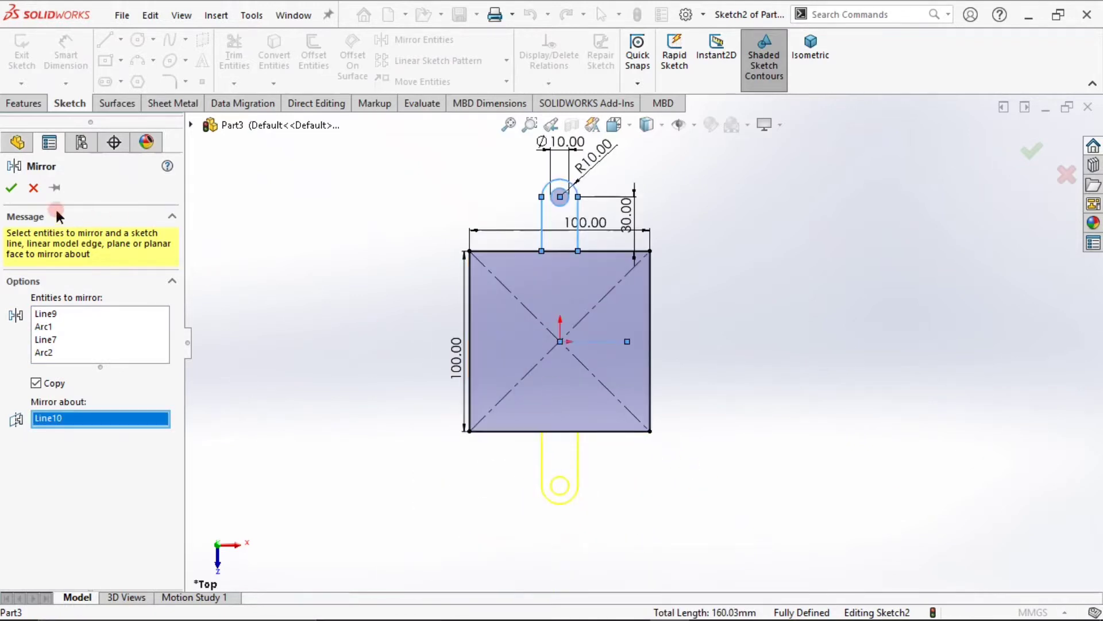
pyautogui.click(13, 187)
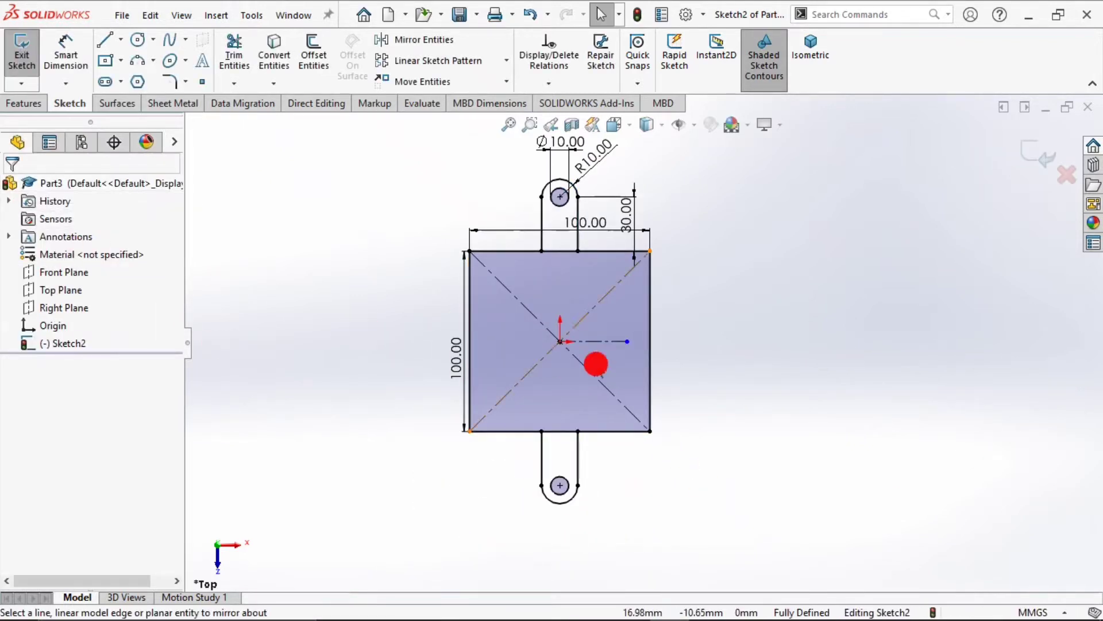
# Power trim the square's upper and lower edge segments that lie between the sides of the two tabs
pyautogui.click(234, 49)
pyautogui.scroll(-3, 524, 243)
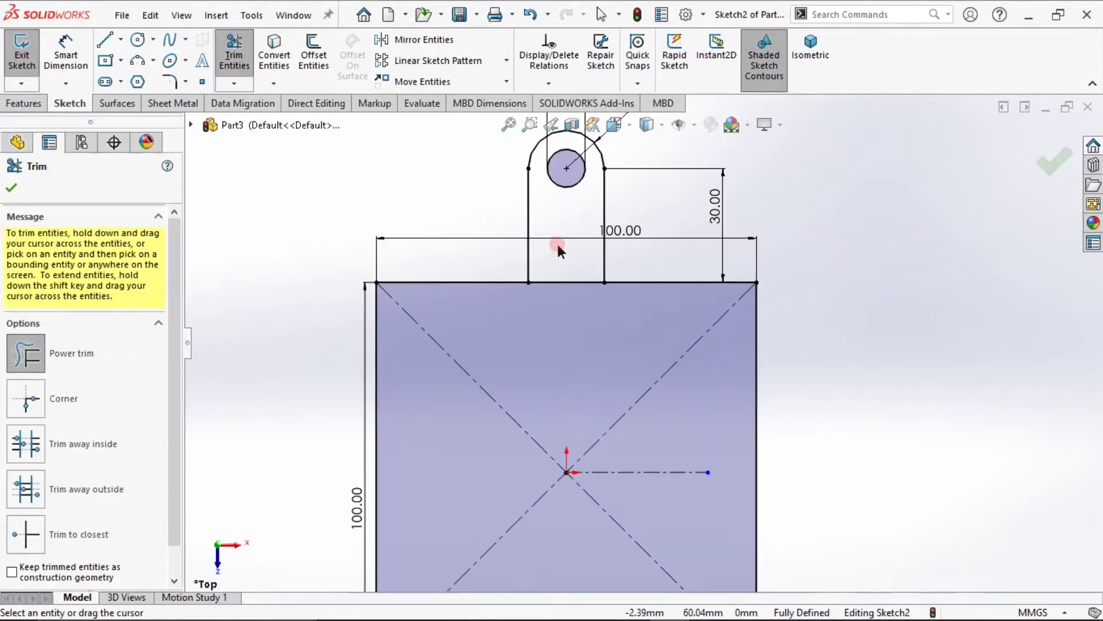
pyautogui.moveTo(562, 256); pyautogui.dragTo(565, 298)
pyautogui.scroll(5, 613, 254)
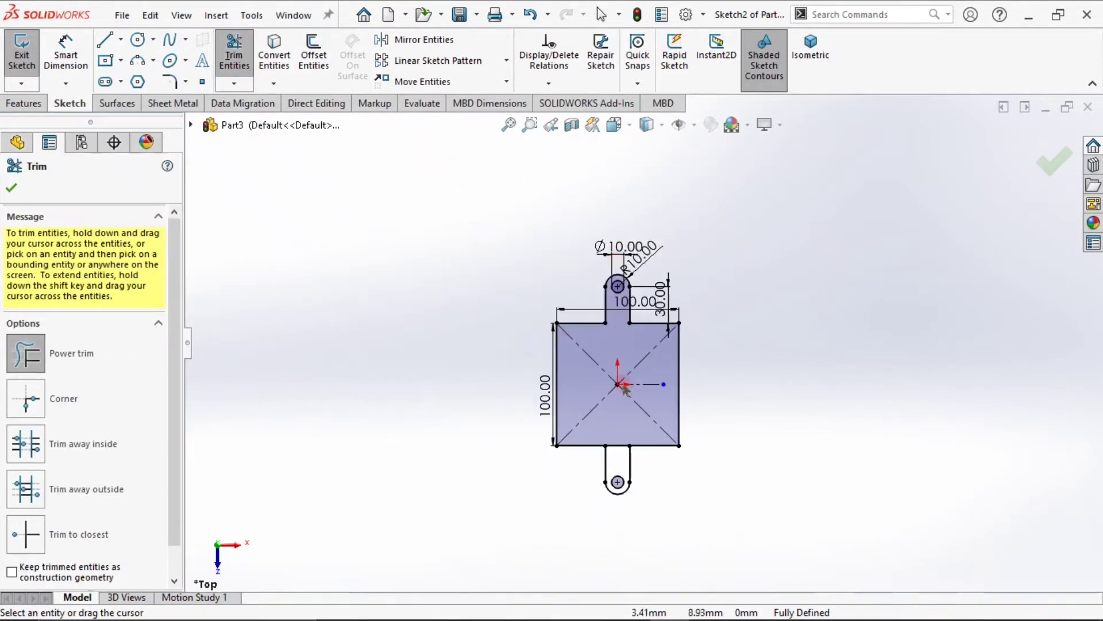
pyautogui.scroll(-3, 636, 436)
pyautogui.moveTo(636, 360); pyautogui.dragTo(631, 421)
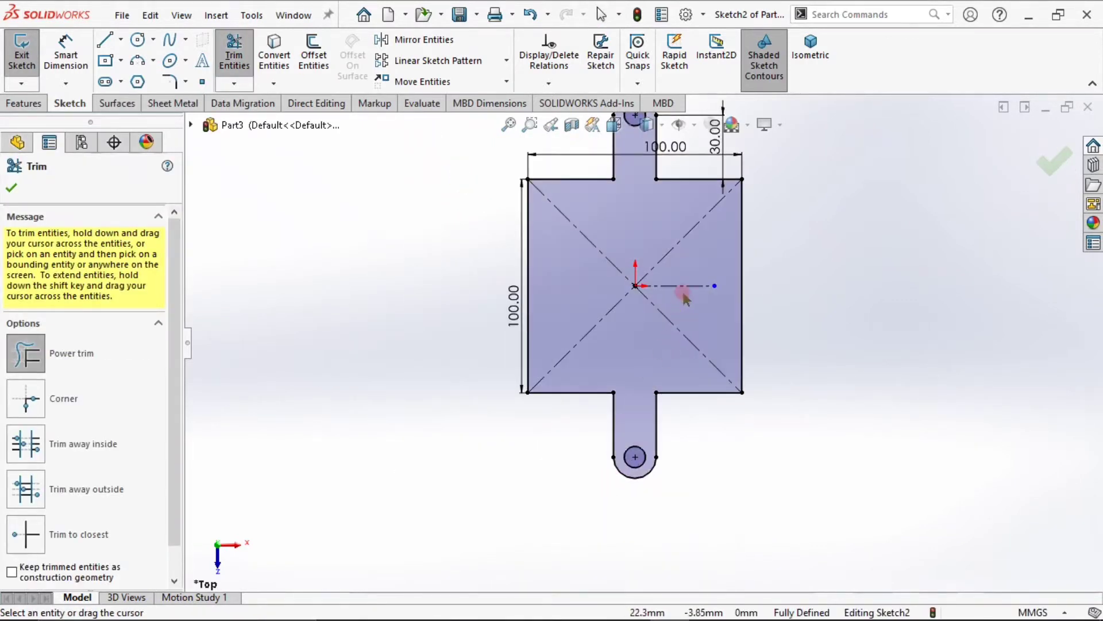
pyautogui.press('Escape')
pyautogui.click(801, 279)
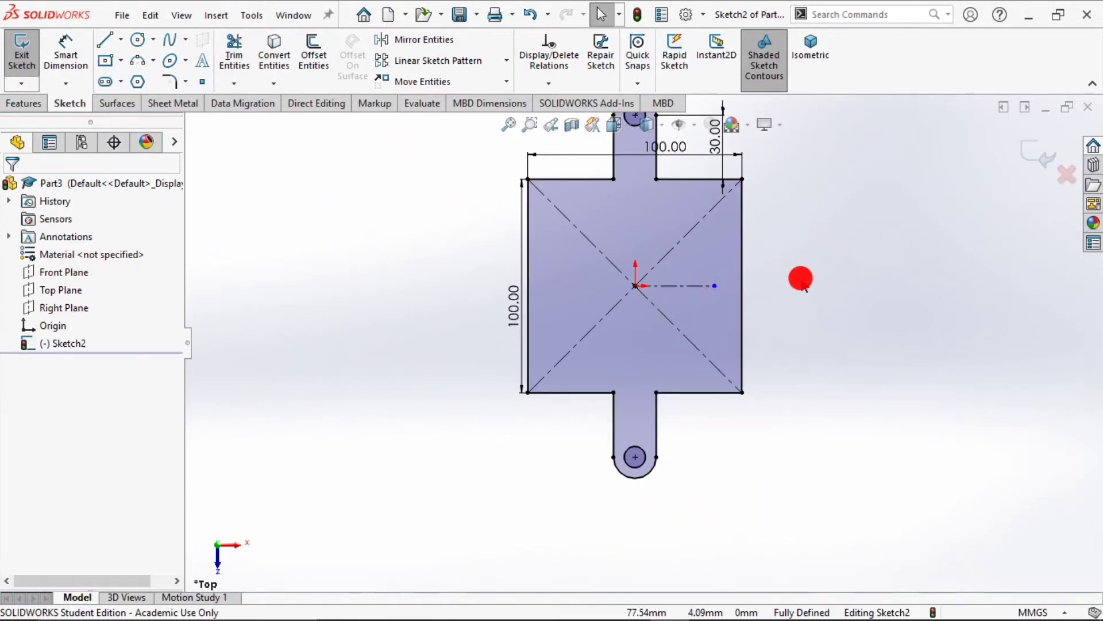
# Exit the finished sketch of the square with its two rounded tabs and holes
pyautogui.scroll(4, 728, 458)
pyautogui.scroll(-2, 807, 309)
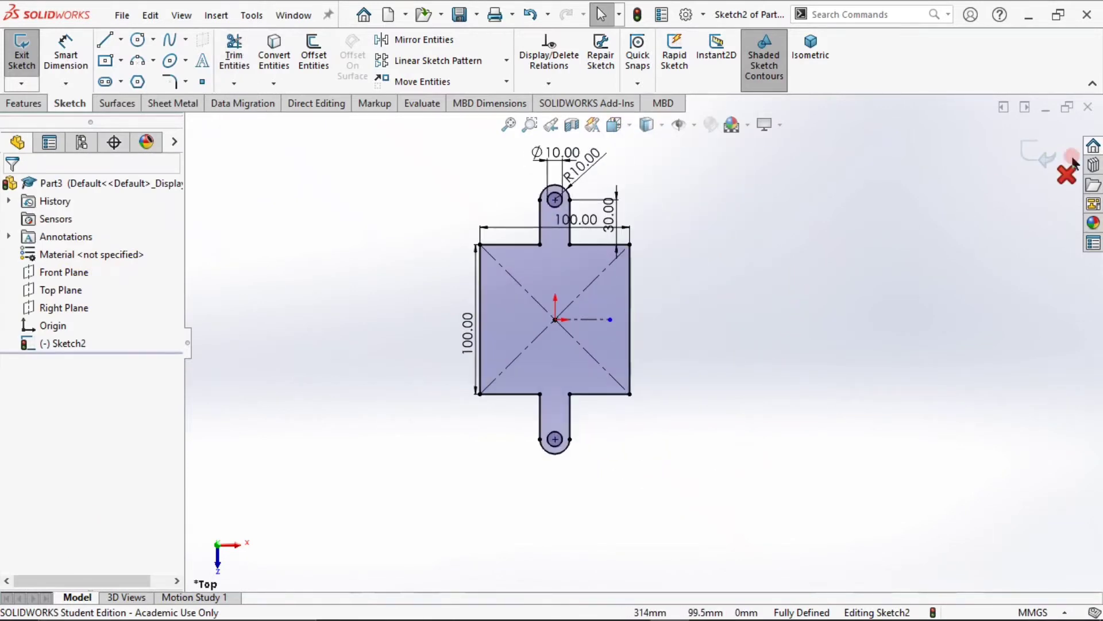
pyautogui.click(1034, 156)
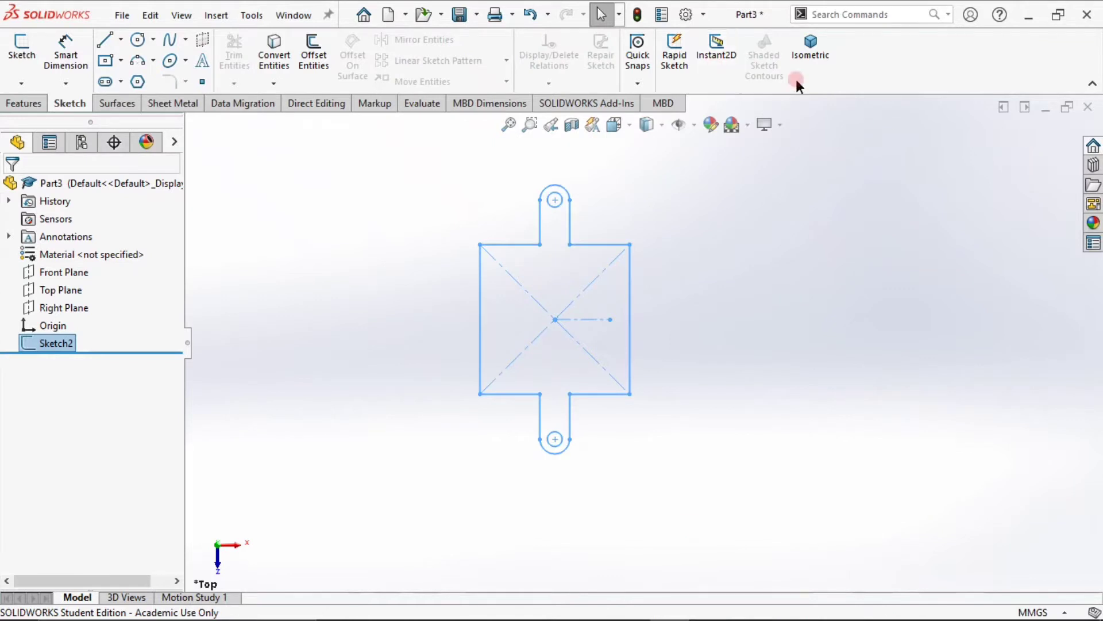
# Start a sheet metal Base Flange from the sketch in isometric view and set its thickness to 1.5 mm
pyautogui.click(823, 87)
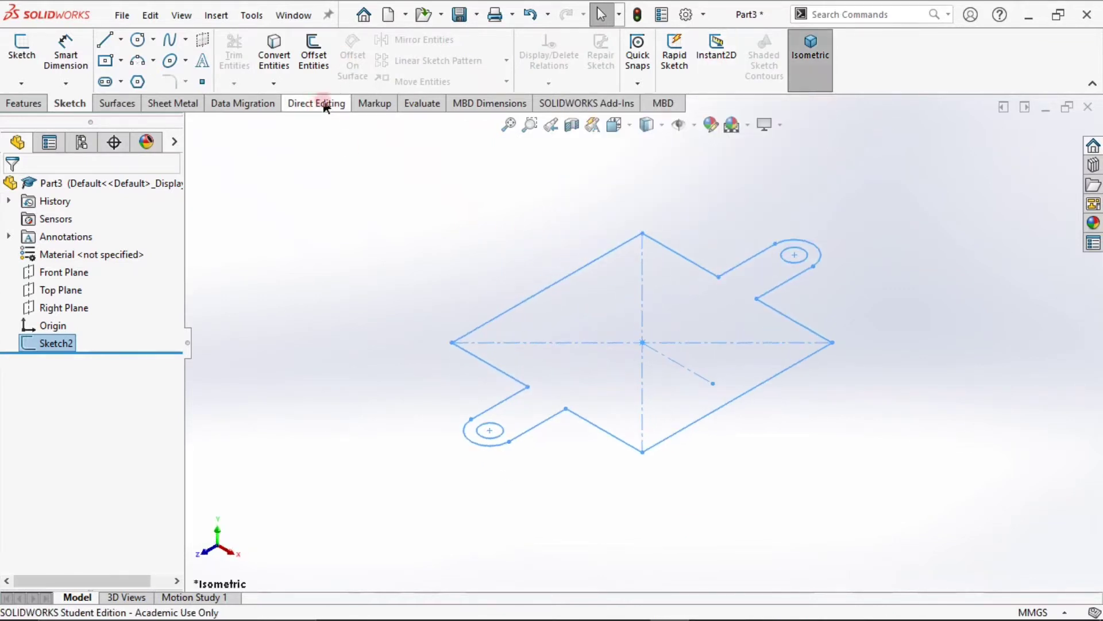
pyautogui.click(174, 103)
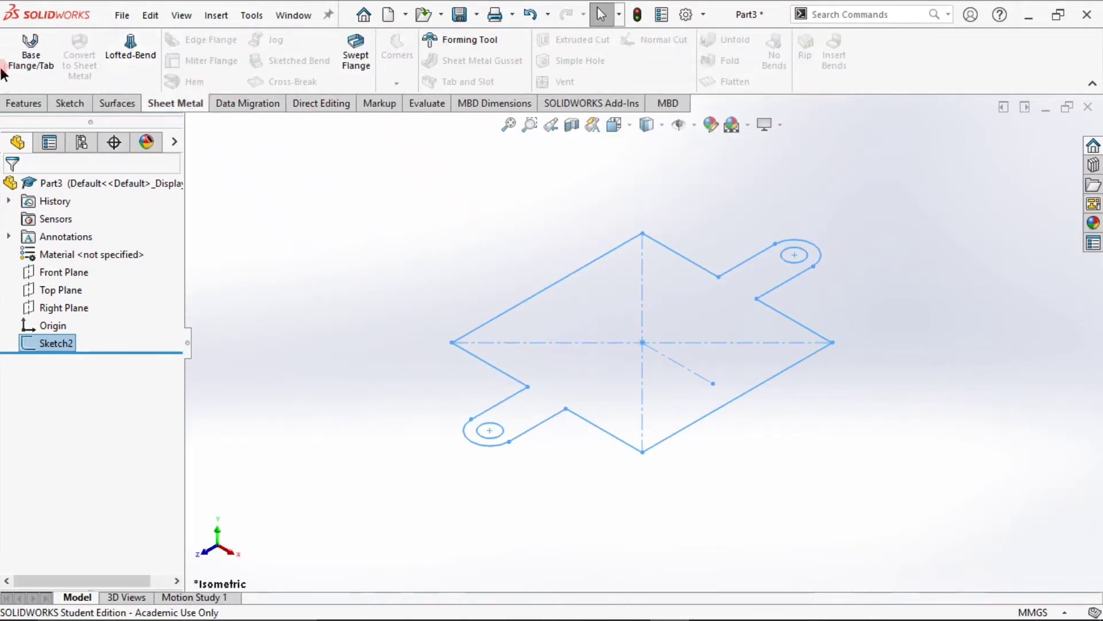
pyautogui.click(30, 58)
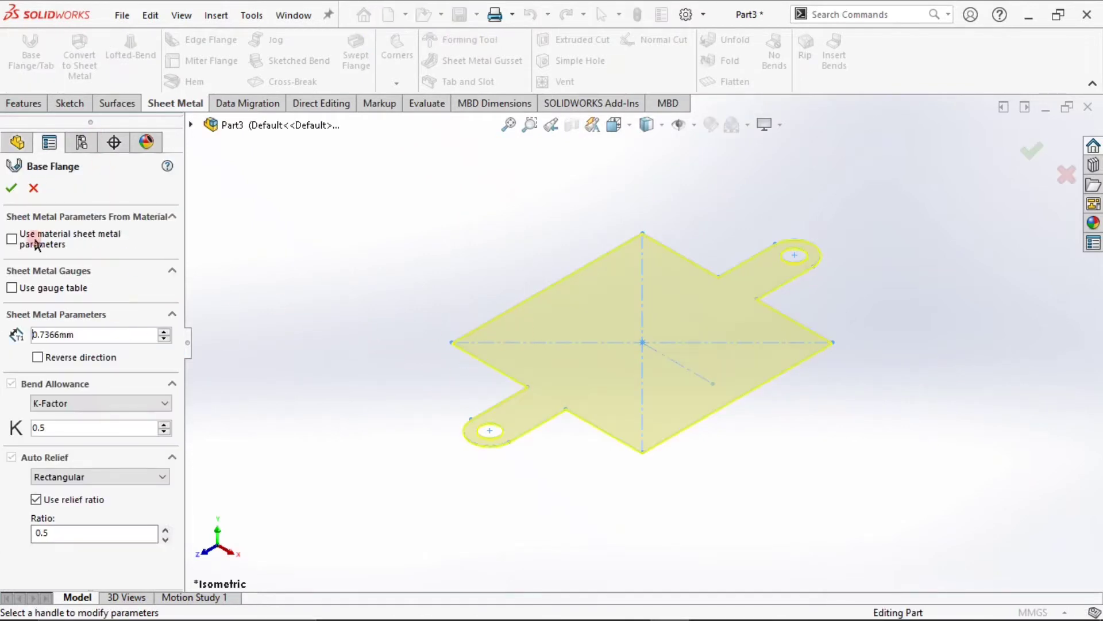
pyautogui.doubleClick(97, 332)
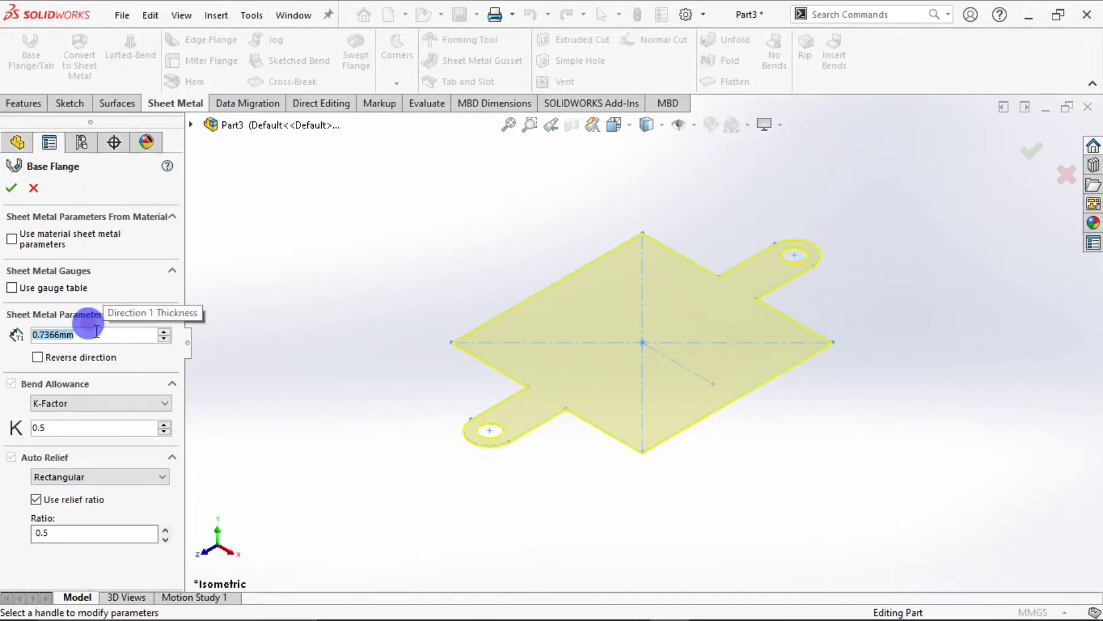
pyautogui.write('1.5')
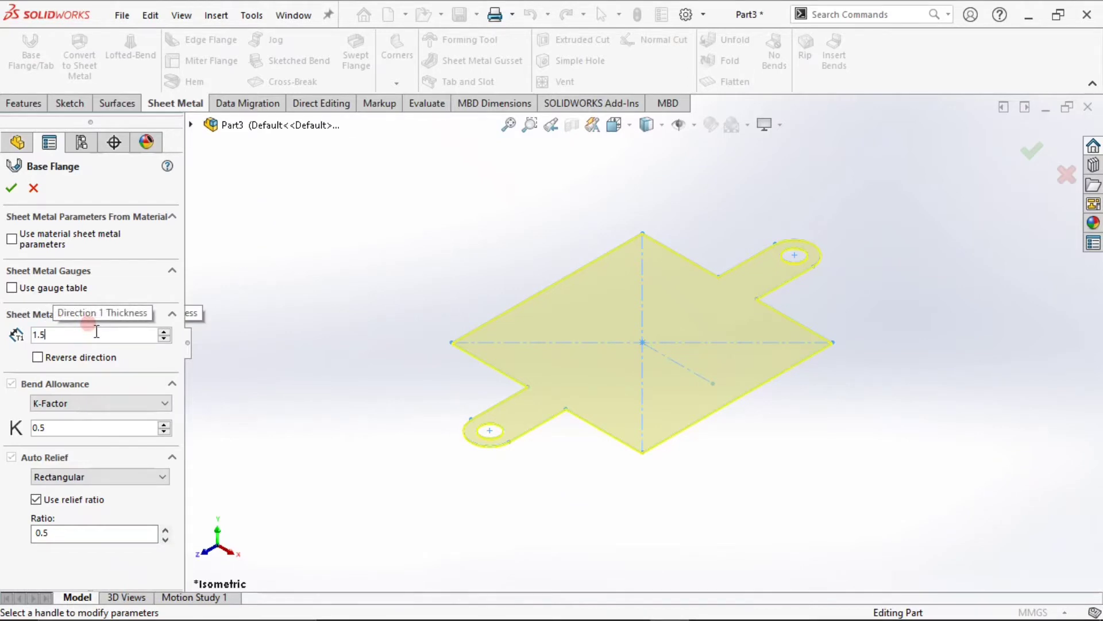
pyautogui.press('Return')
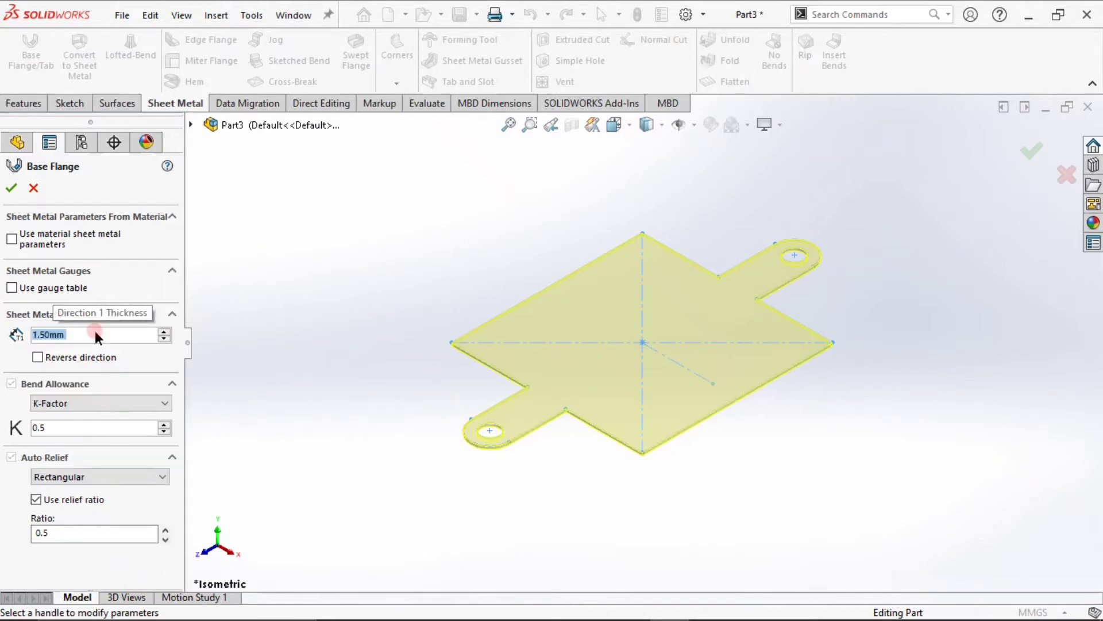
# Try the reversed thickness direction, restore the original direction and create the base flange
pyautogui.scroll(-5, 630, 446)
pyautogui.scroll(3, 615, 418)
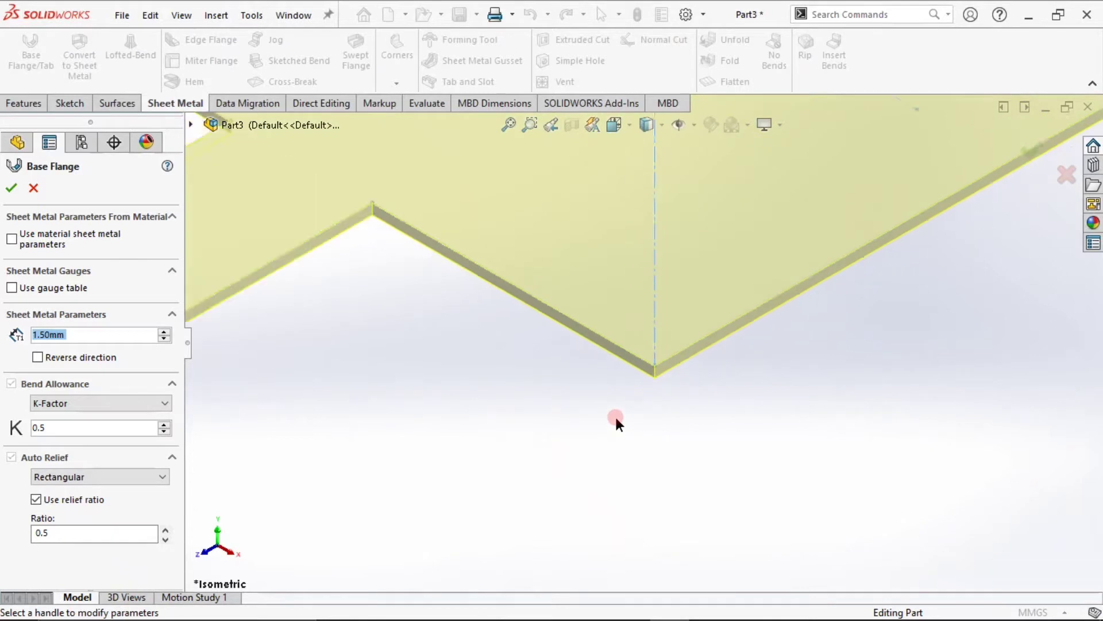
pyautogui.moveTo(563, 367); pyautogui.dragTo(549, 340, button='middle')
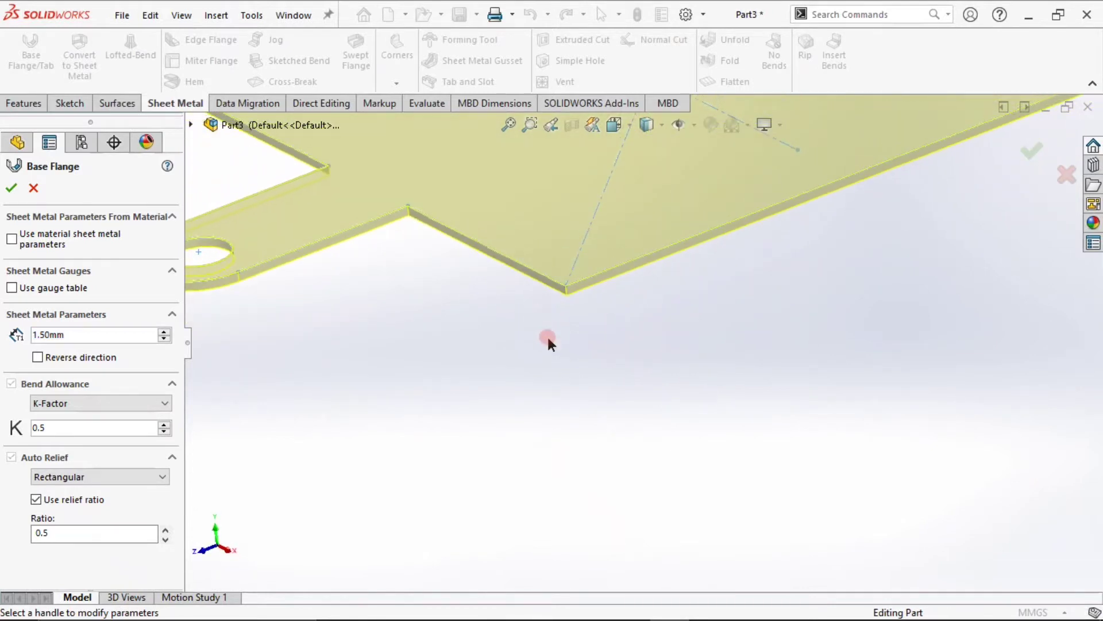
pyautogui.click(37, 357)
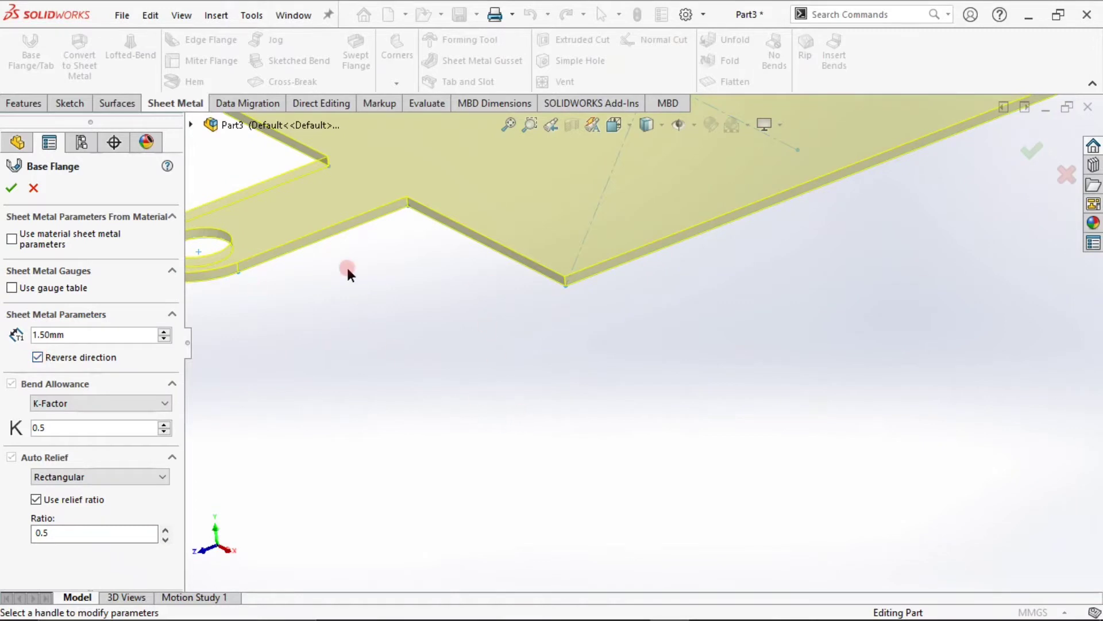
pyautogui.click(39, 357)
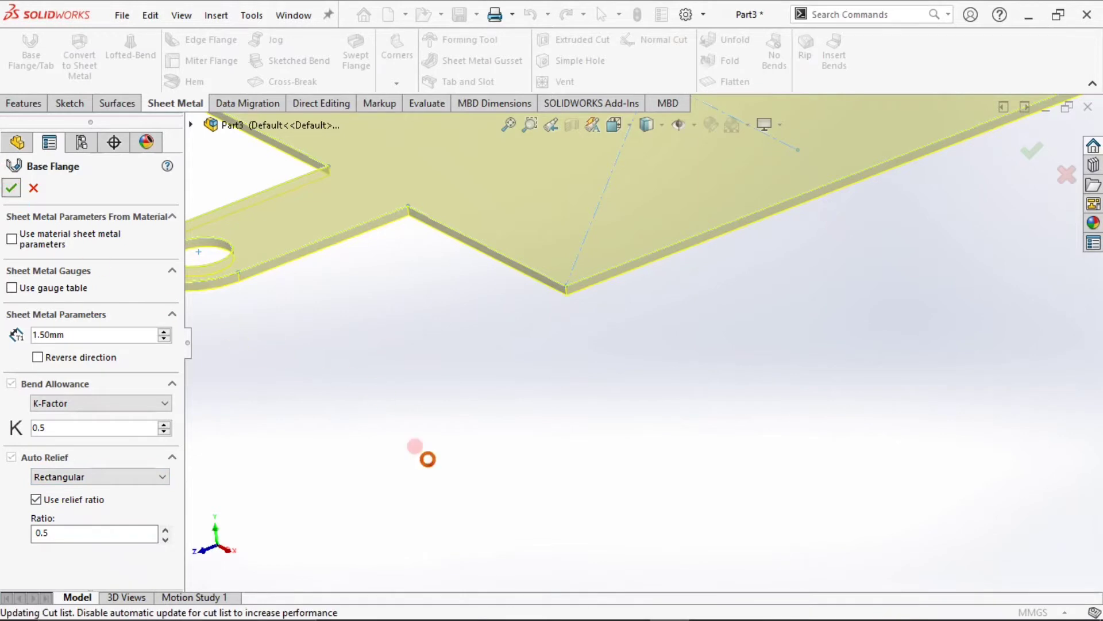
pyautogui.scroll(9, 443, 434)
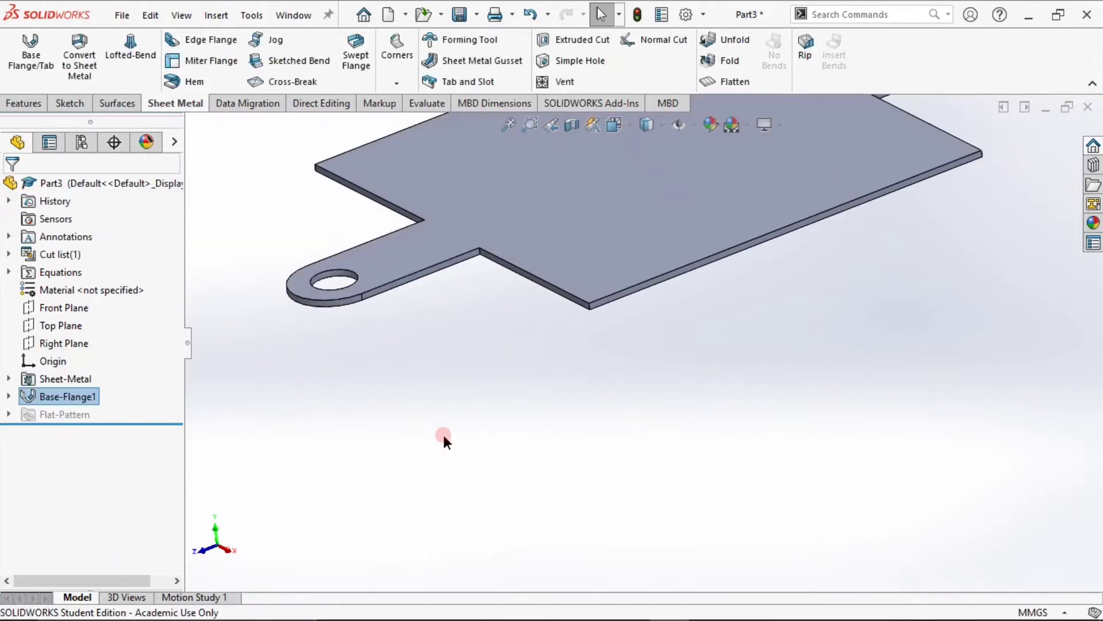
# Start an Edge Flange on the upper edges of the plate's two opposite sides without tabs
pyautogui.scroll(-4, 726, 208)
pyautogui.scroll(-2, 606, 379)
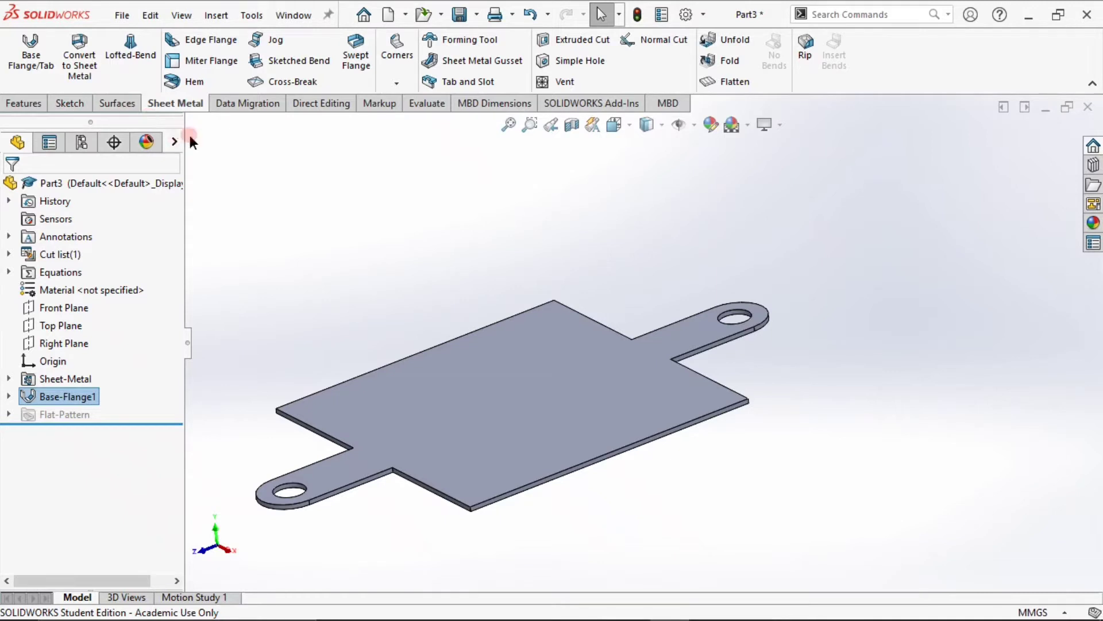
pyautogui.click(207, 47)
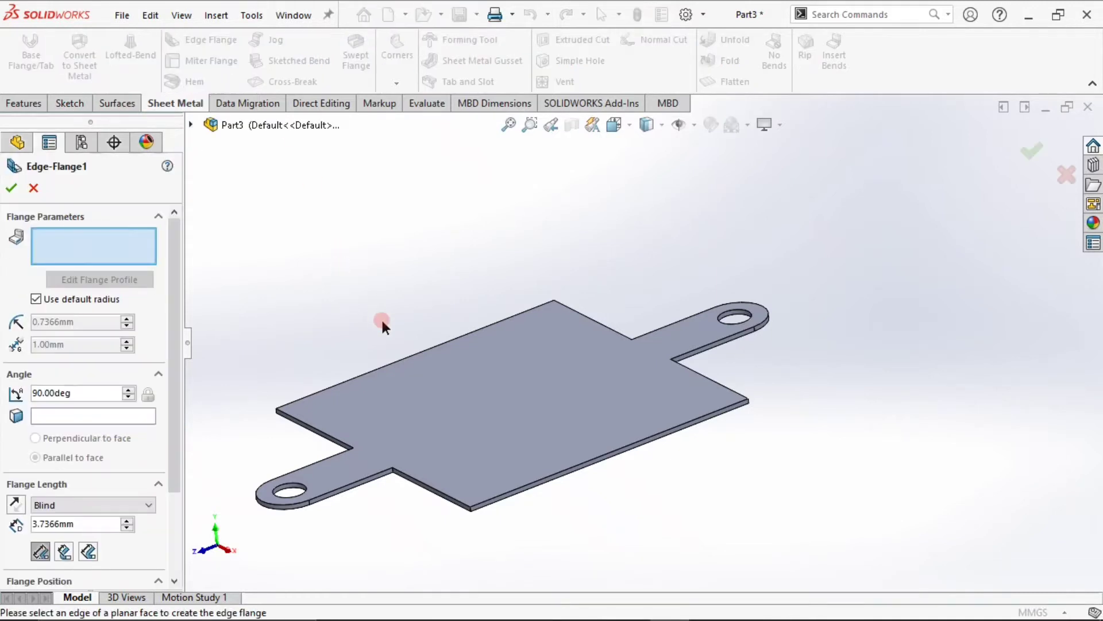
pyautogui.click(401, 362)
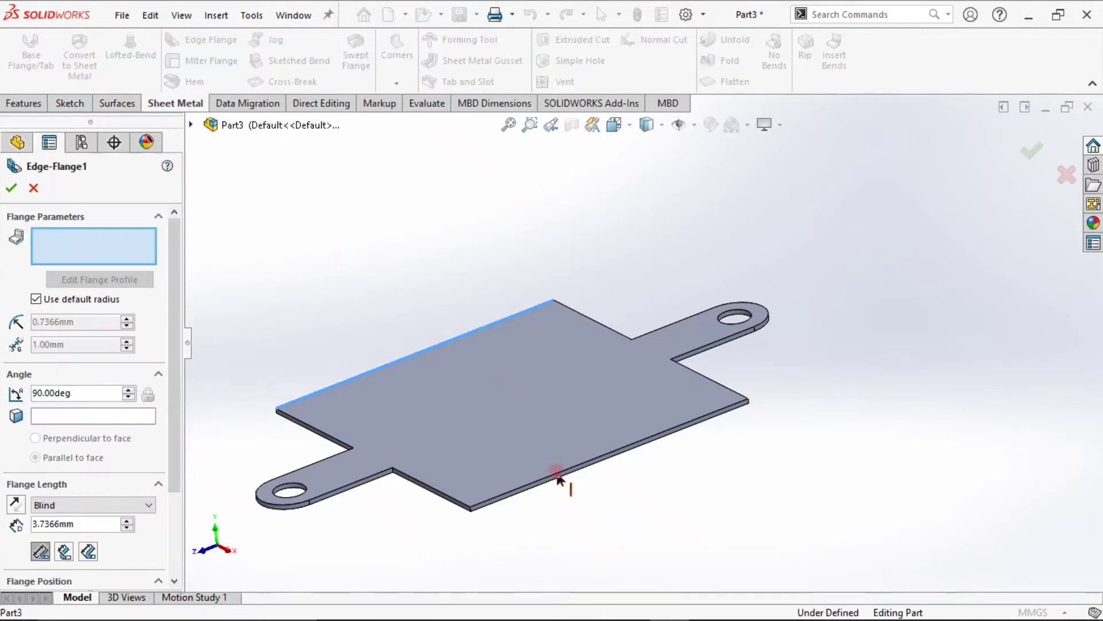
pyautogui.click(559, 479)
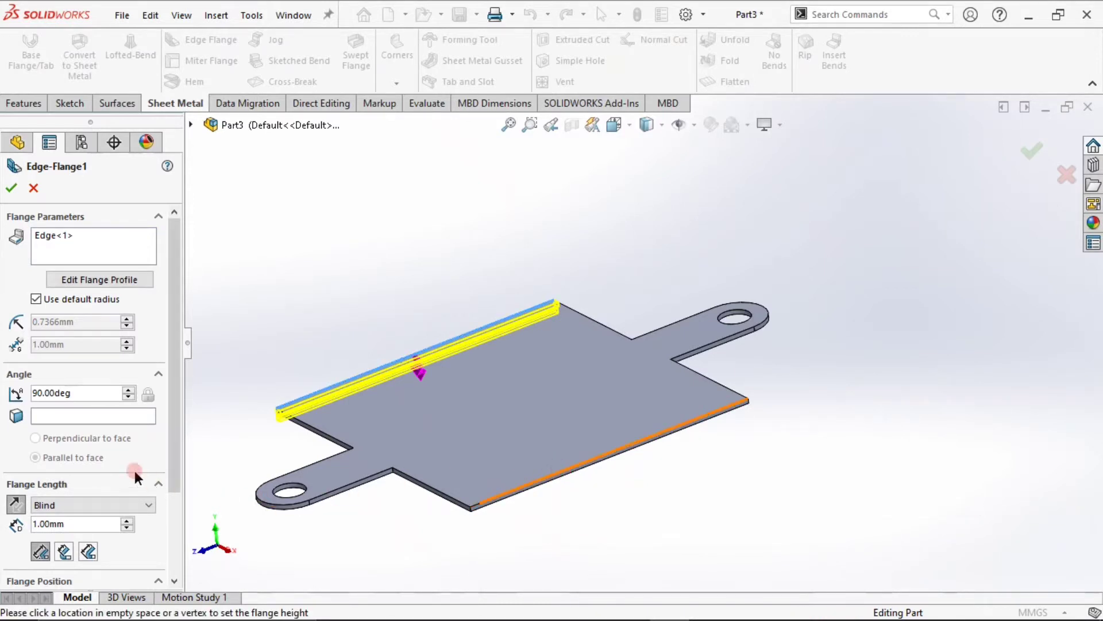
pyautogui.click(130, 255)
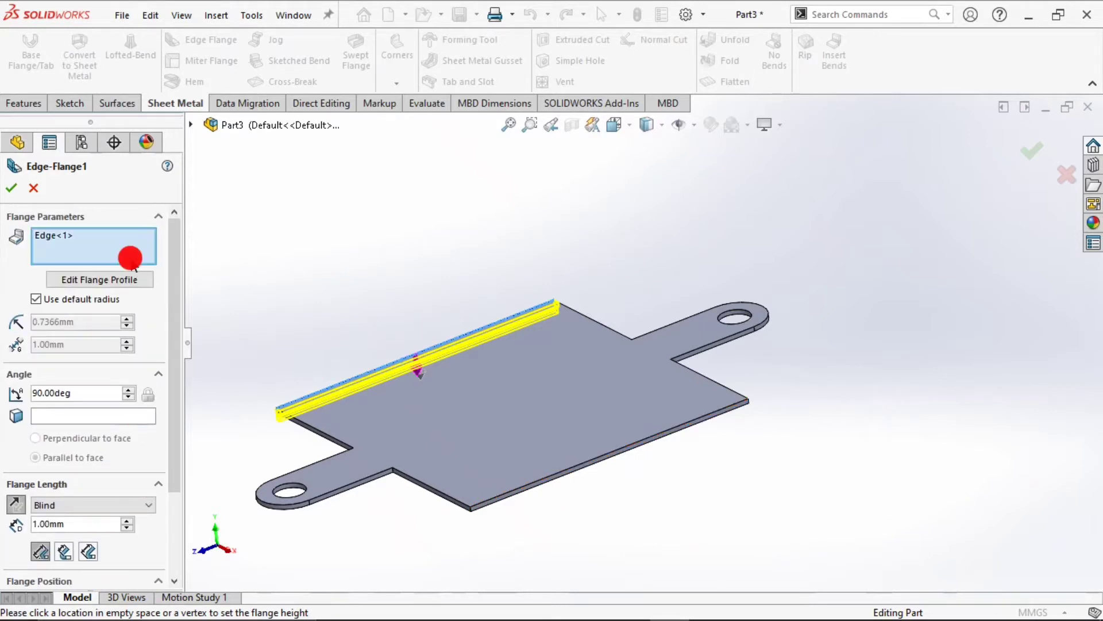
pyautogui.click(538, 487)
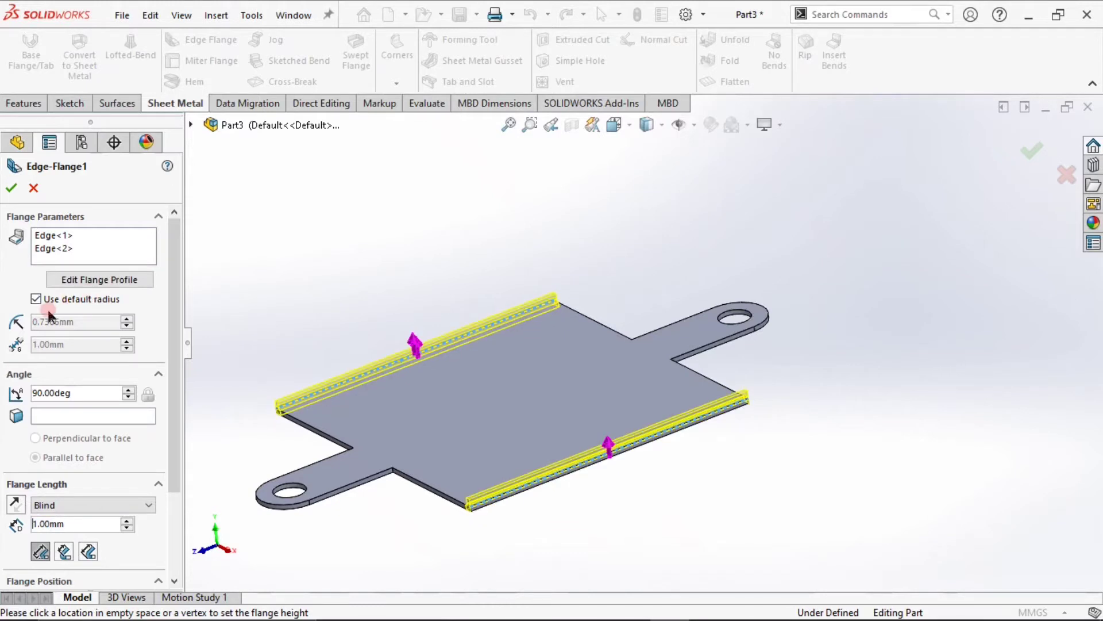
pyautogui.click(412, 344)
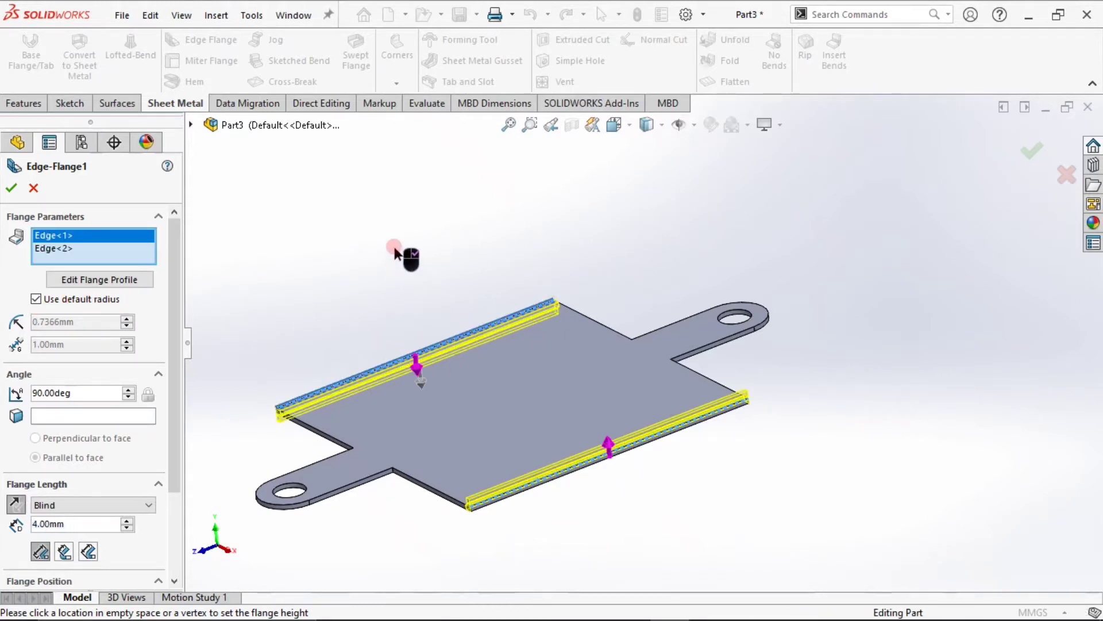
# Replace the default bend radius of the edge flanges with 3 mm and set their length to 40 mm
pyautogui.click(36, 298)
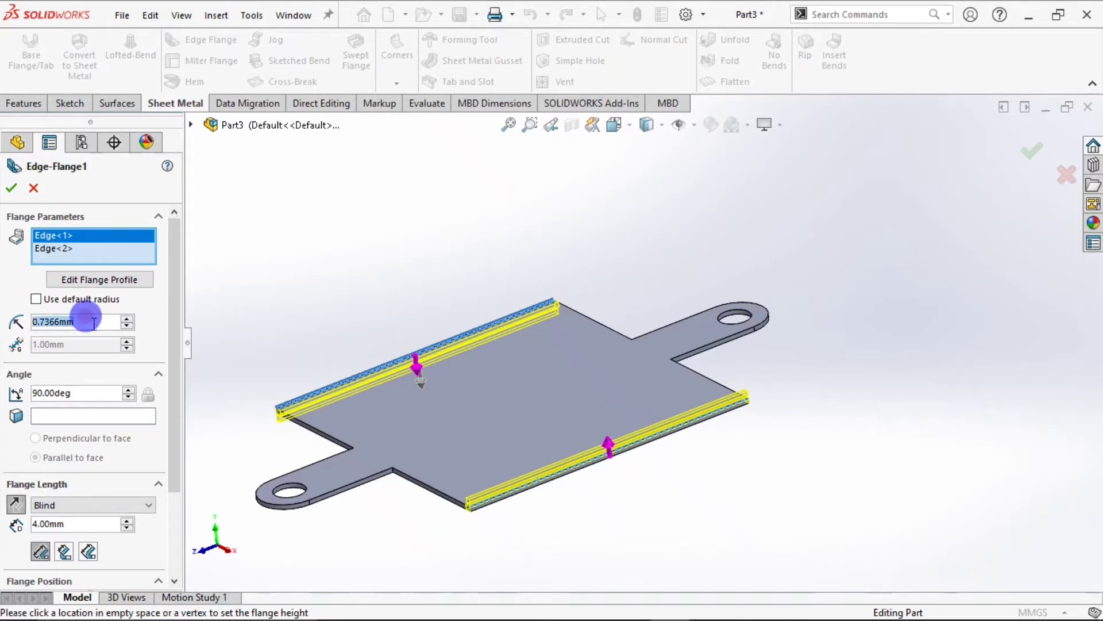
pyautogui.write('3.00mm')
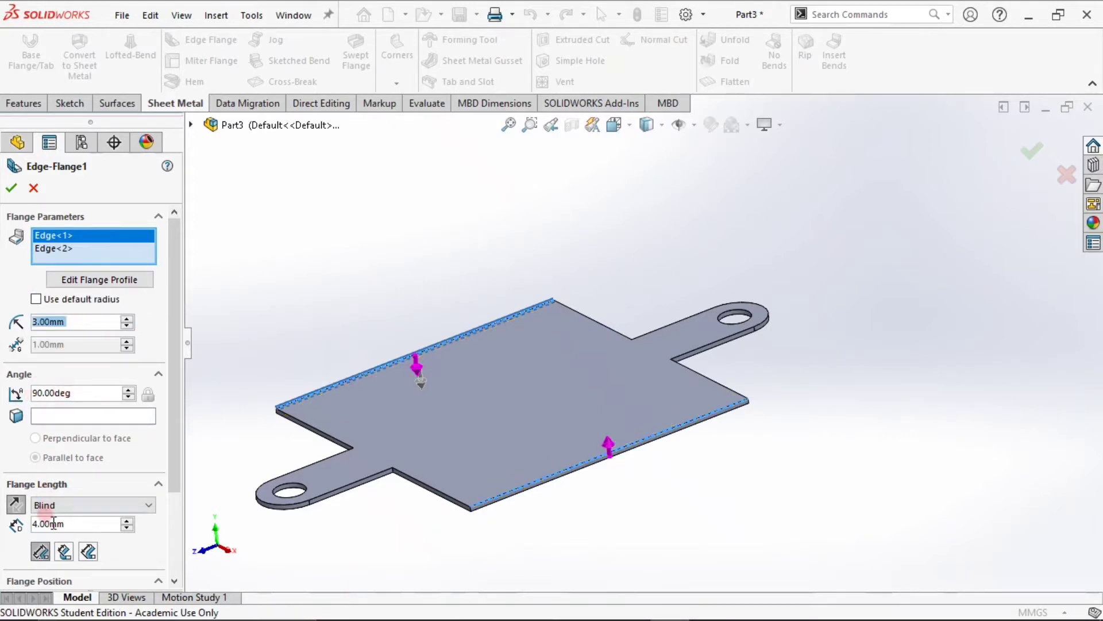
pyautogui.write('40')
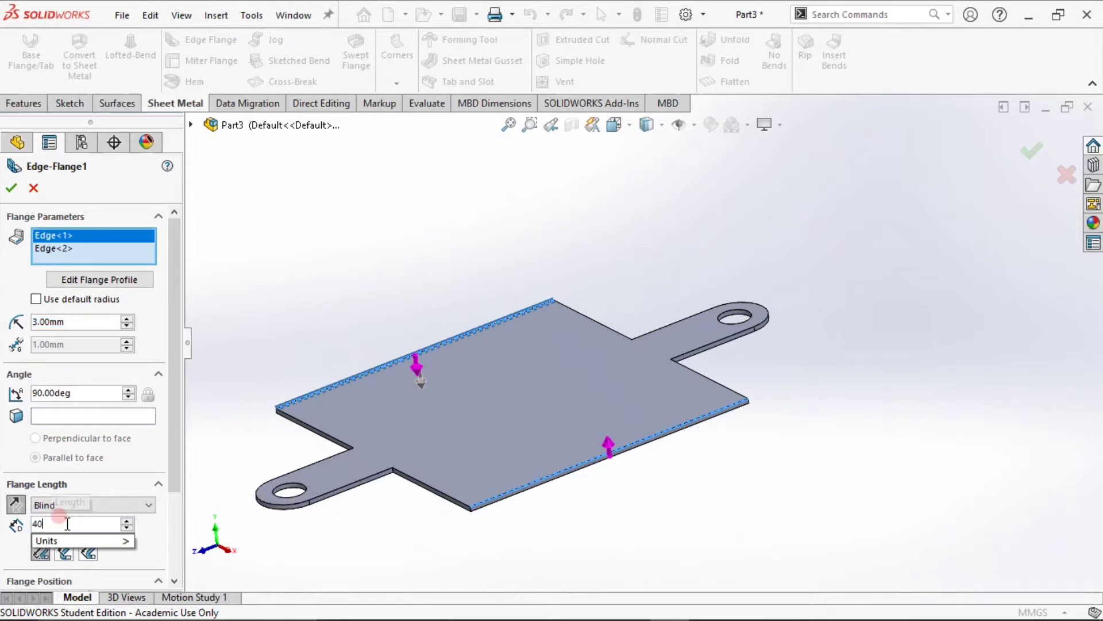
pyautogui.press('Return')
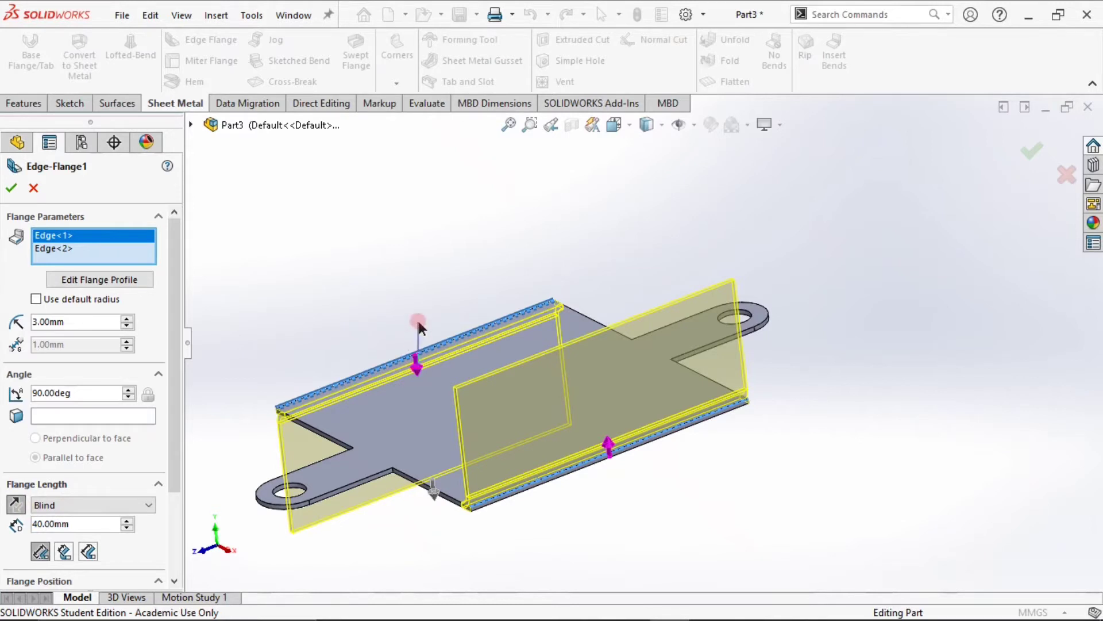
# Flip the first edge's flange upward so both side flanges point in the same direction
pyautogui.moveTo(418, 327); pyautogui.dragTo(420, 320)
pyautogui.moveTo(415, 372); pyautogui.dragTo(415, 302)
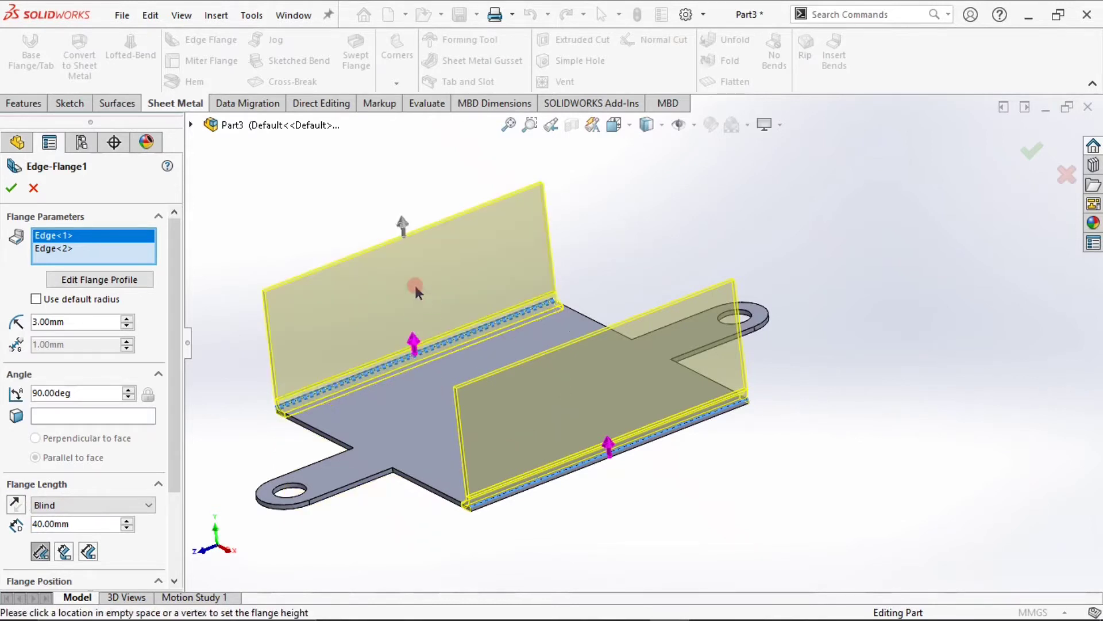
pyautogui.scroll(4, 850, 361)
pyautogui.scroll(-3, 695, 401)
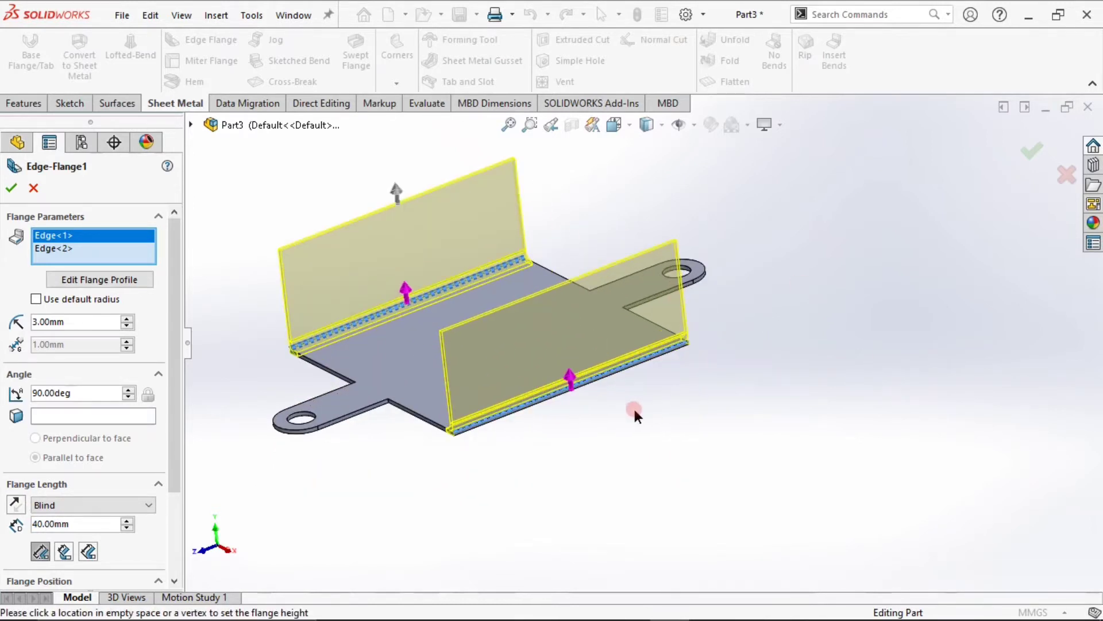
pyautogui.moveTo(633, 404); pyautogui.dragTo(574, 386, button='middle')
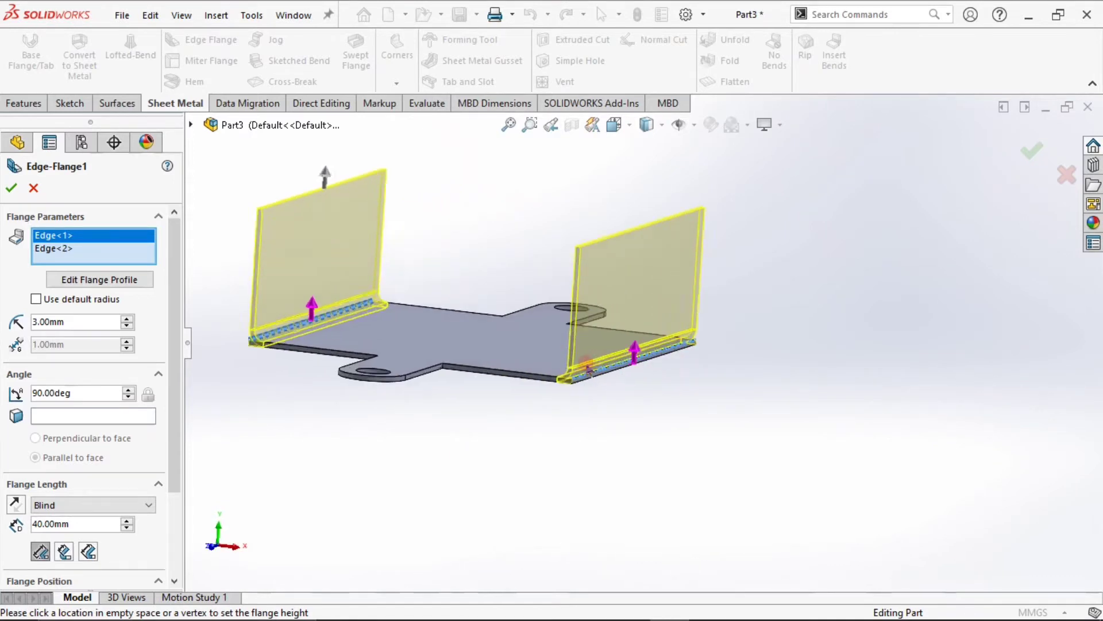
# Compare the Bend Outside and Bend from Virtual Sharp positions, set the flange position to Material Outside and create the edge flanges
pyautogui.scroll(-4, 563, 391)
pyautogui.scroll(-3, 566, 385)
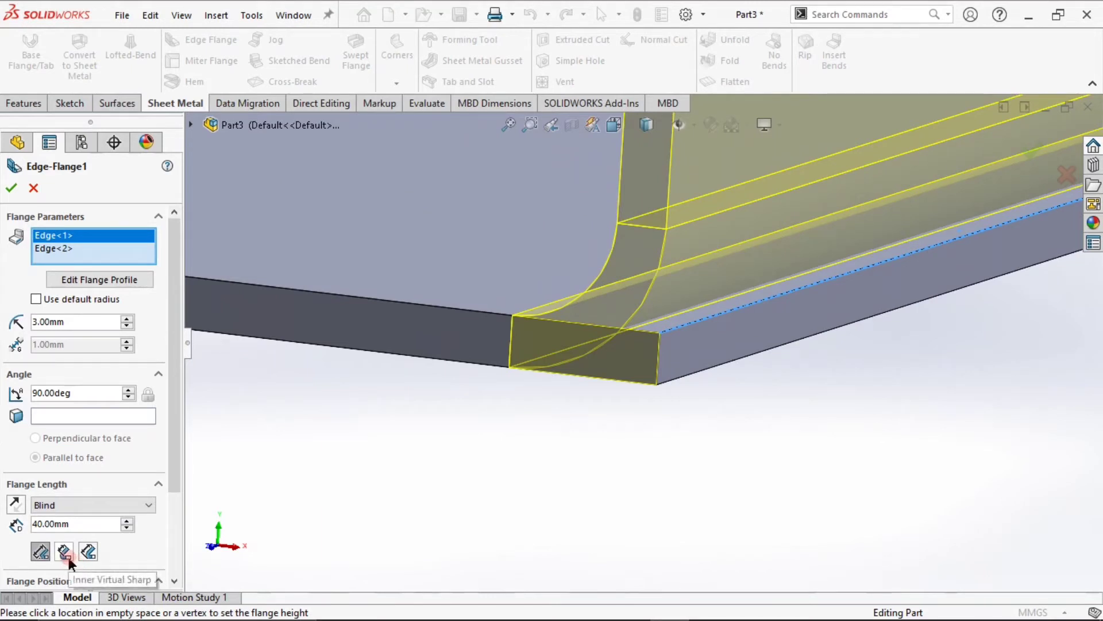
pyautogui.scroll(-4, 147, 519)
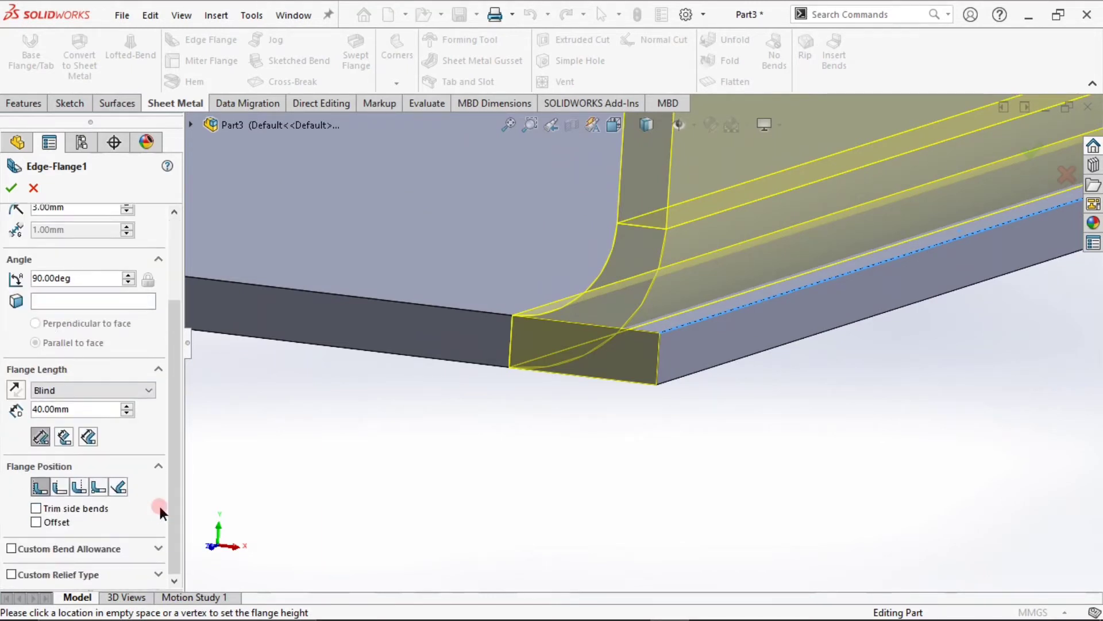
pyautogui.click(57, 489)
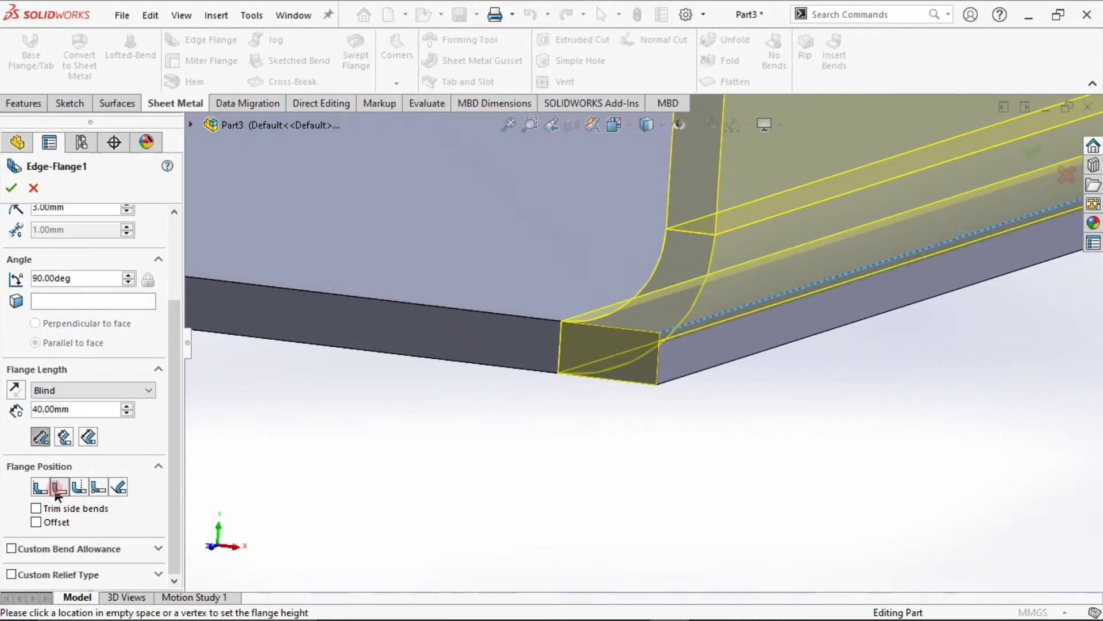
pyautogui.click(87, 488)
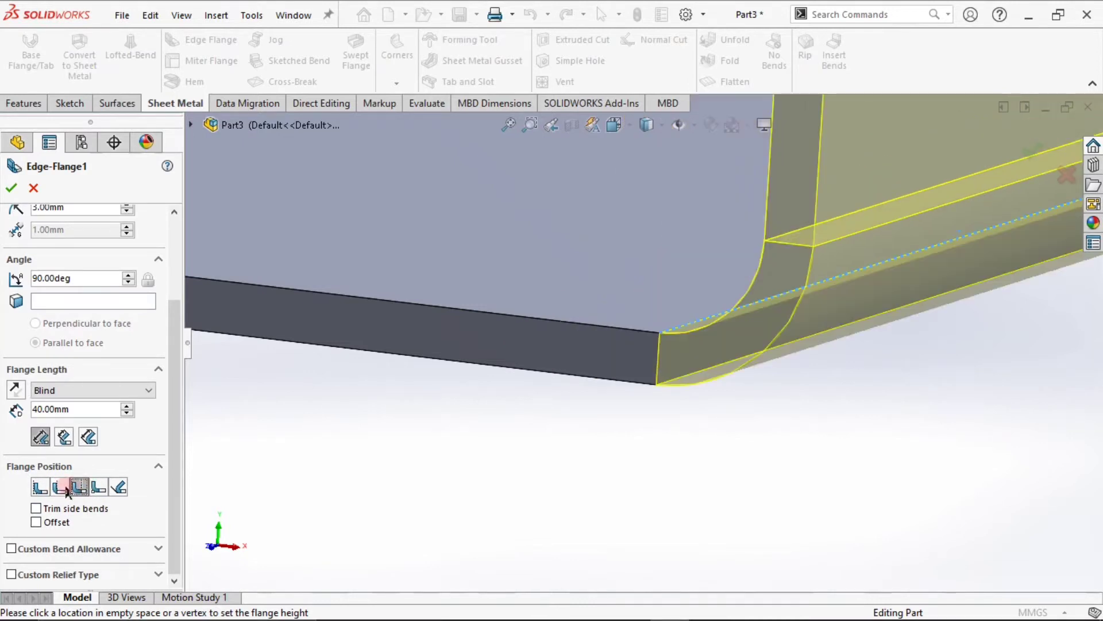
pyautogui.click(96, 489)
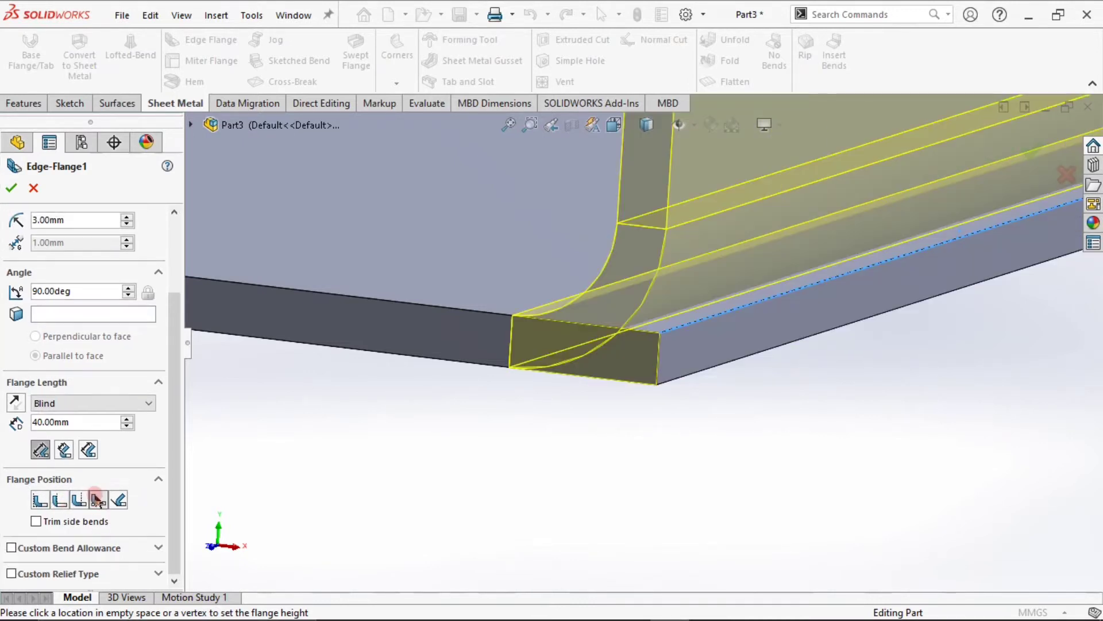
pyautogui.click(59, 500)
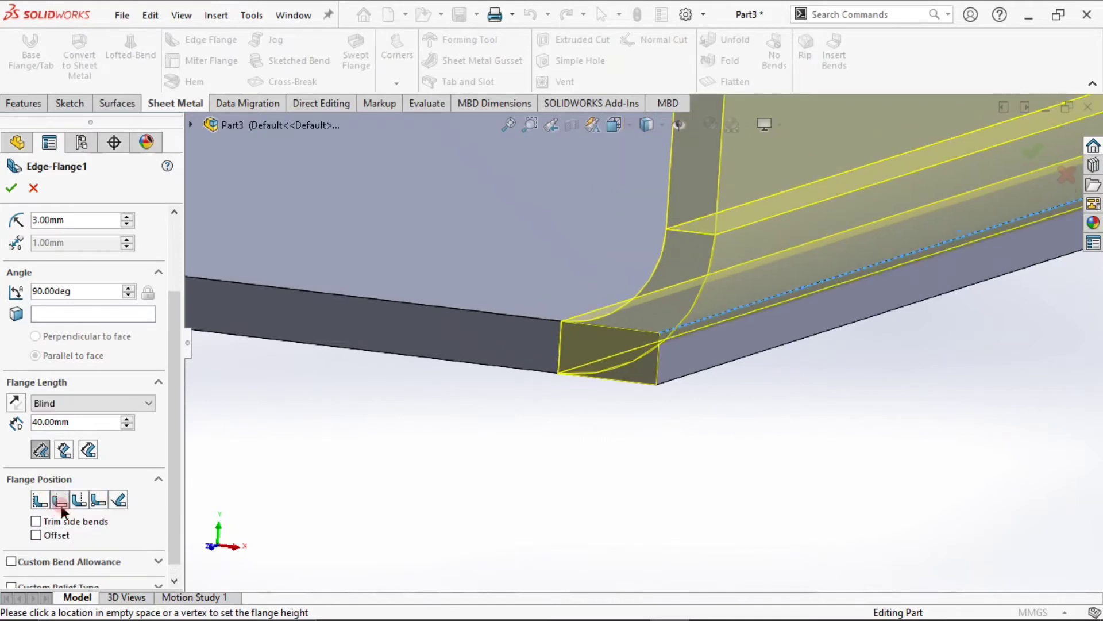
pyautogui.scroll(5, 529, 517)
pyautogui.moveTo(529, 517); pyautogui.dragTo(534, 450, button='middle')
pyautogui.scroll(5, 535, 450)
pyautogui.click(1029, 151)
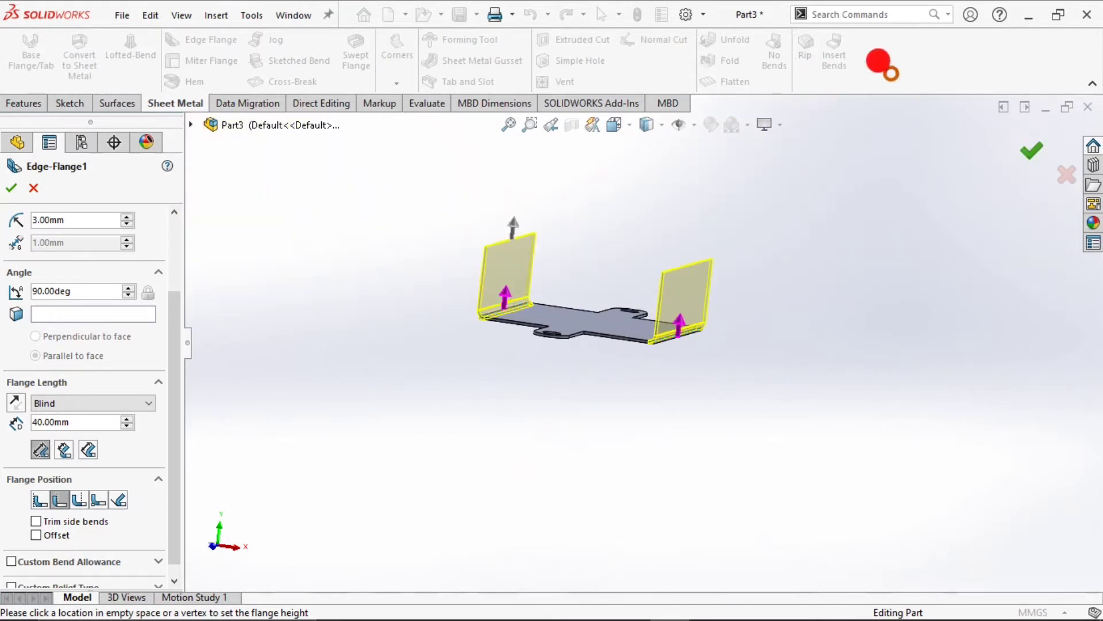
# Start a second Edge Flange on the top edges of both upright side flanges, with both new flanges pointing outward
pyautogui.scroll(2, 651, 277)
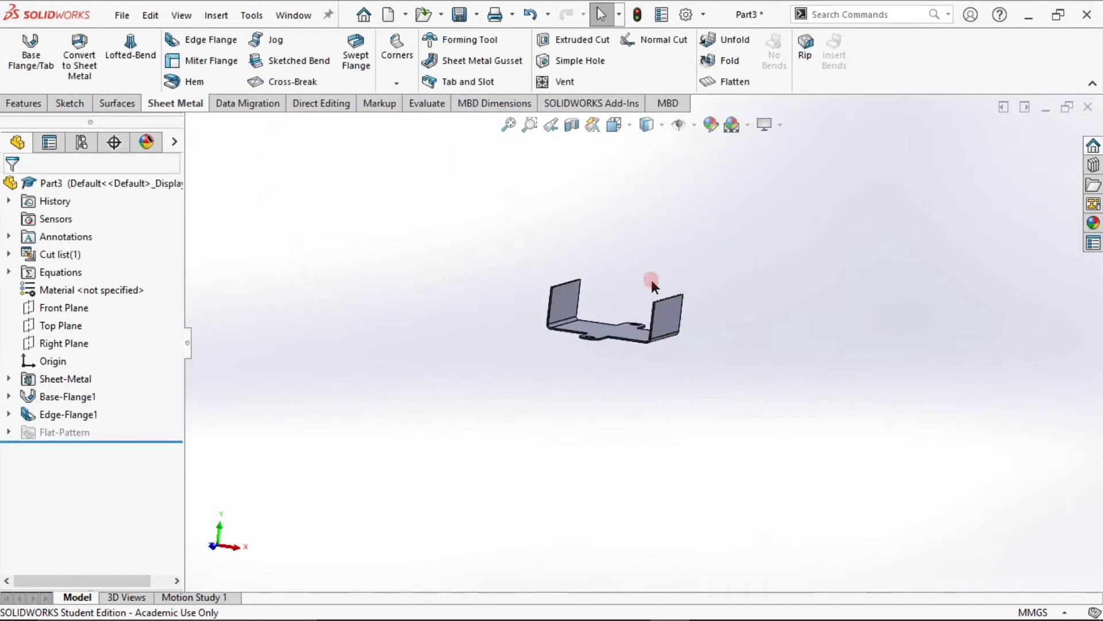
pyautogui.scroll(-5, 631, 333)
pyautogui.moveTo(631, 332); pyautogui.dragTo(598, 438, button='middle')
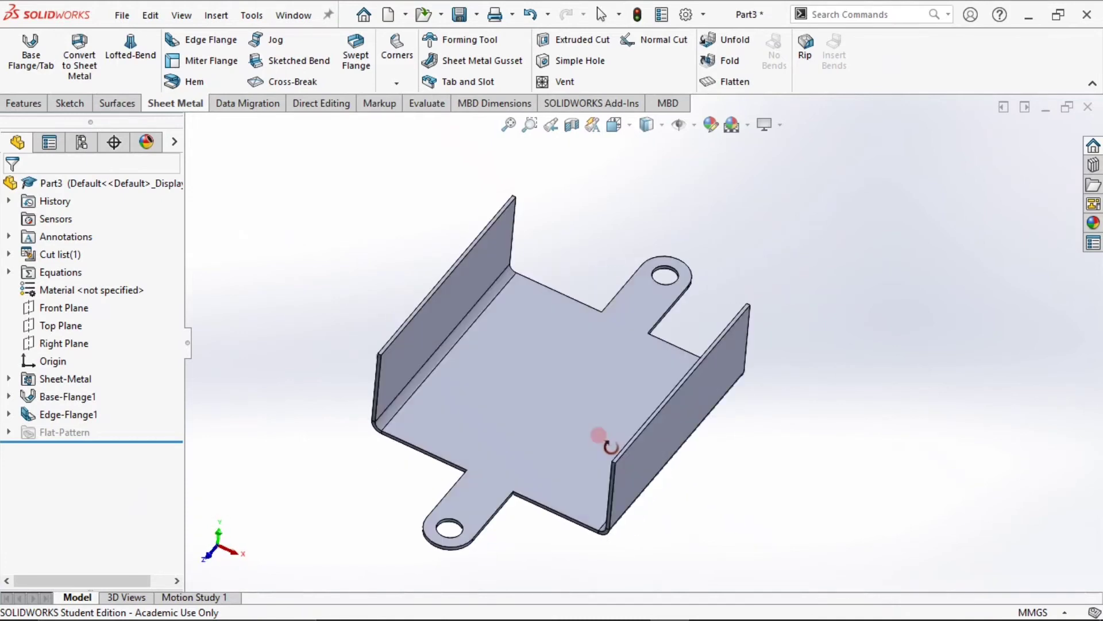
pyautogui.click(197, 40)
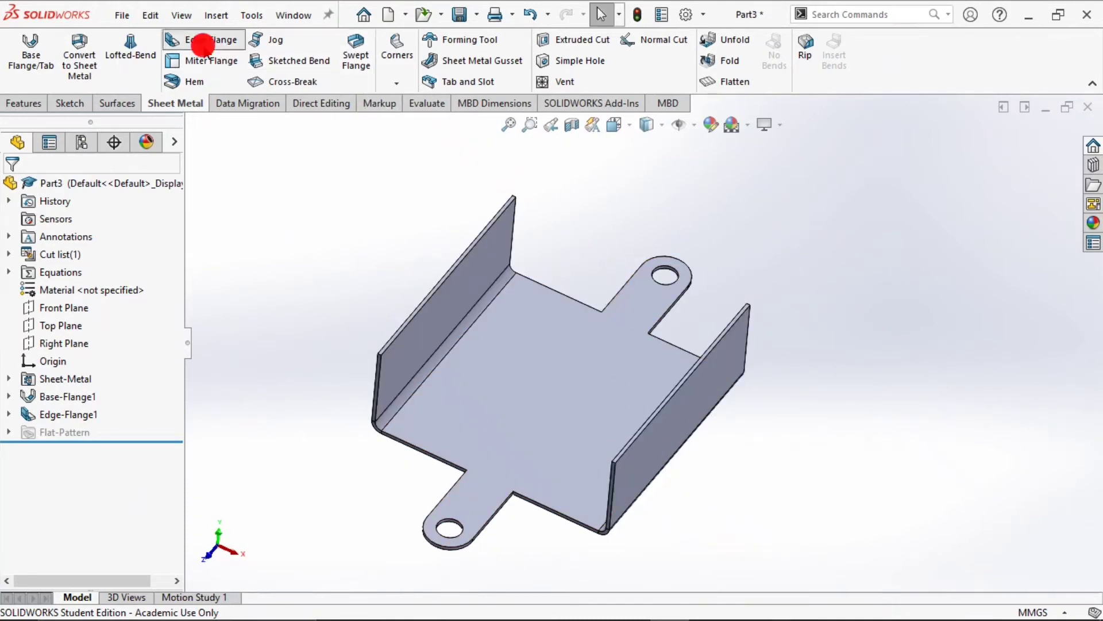
pyautogui.scroll(3, 421, 295)
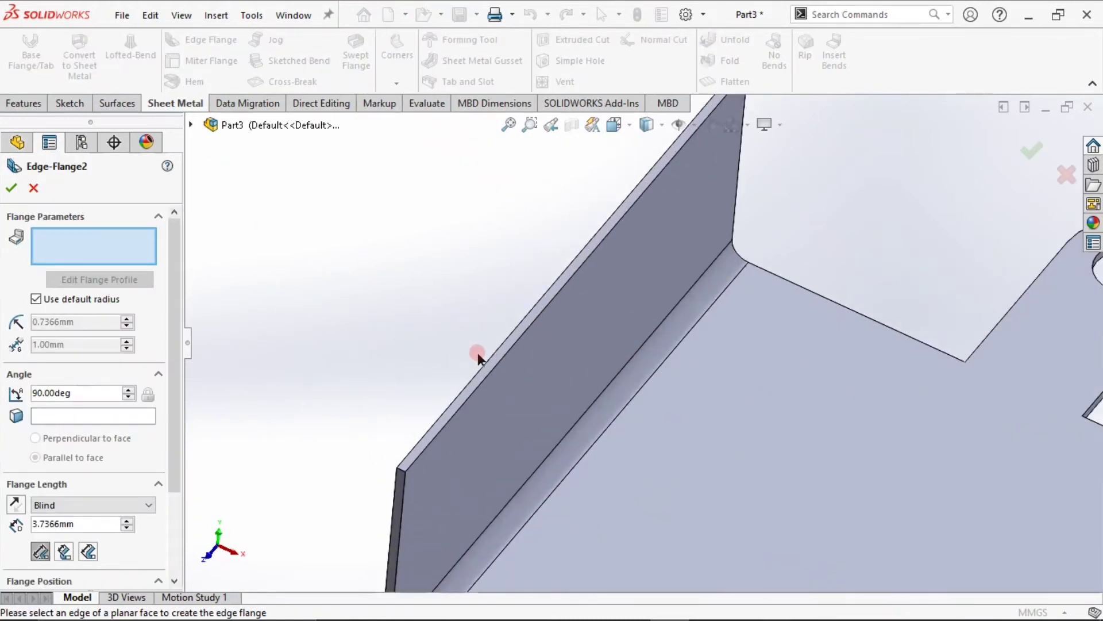
pyautogui.click(492, 364)
pyautogui.scroll(-2, 424, 357)
pyautogui.scroll(-2, 546, 362)
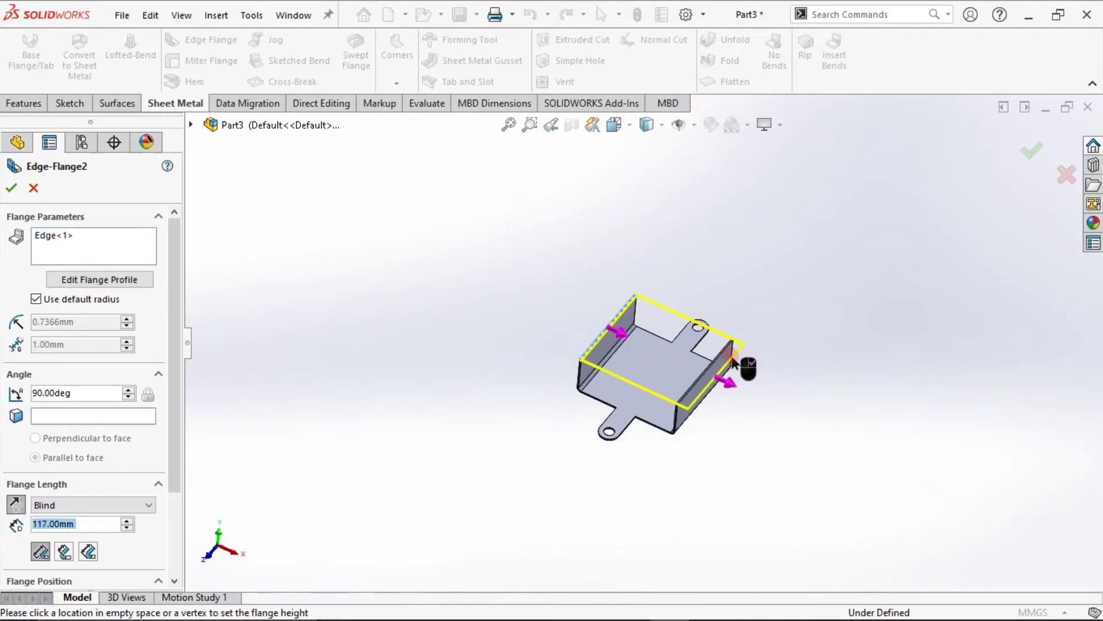
pyautogui.scroll(2, 744, 369)
pyautogui.click(93, 246)
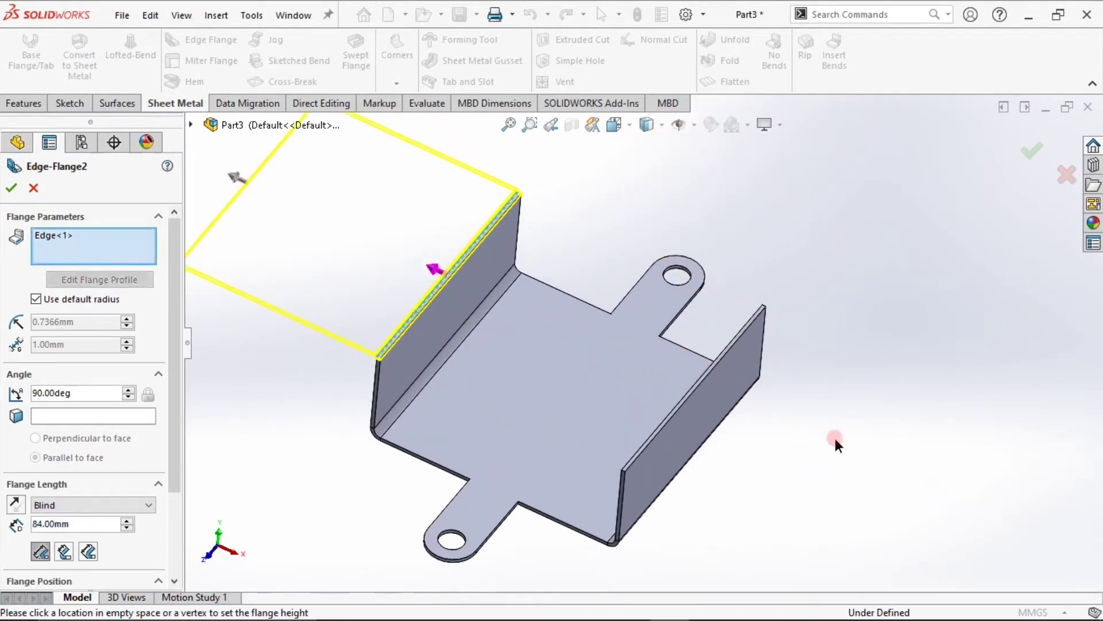
pyautogui.click(704, 383)
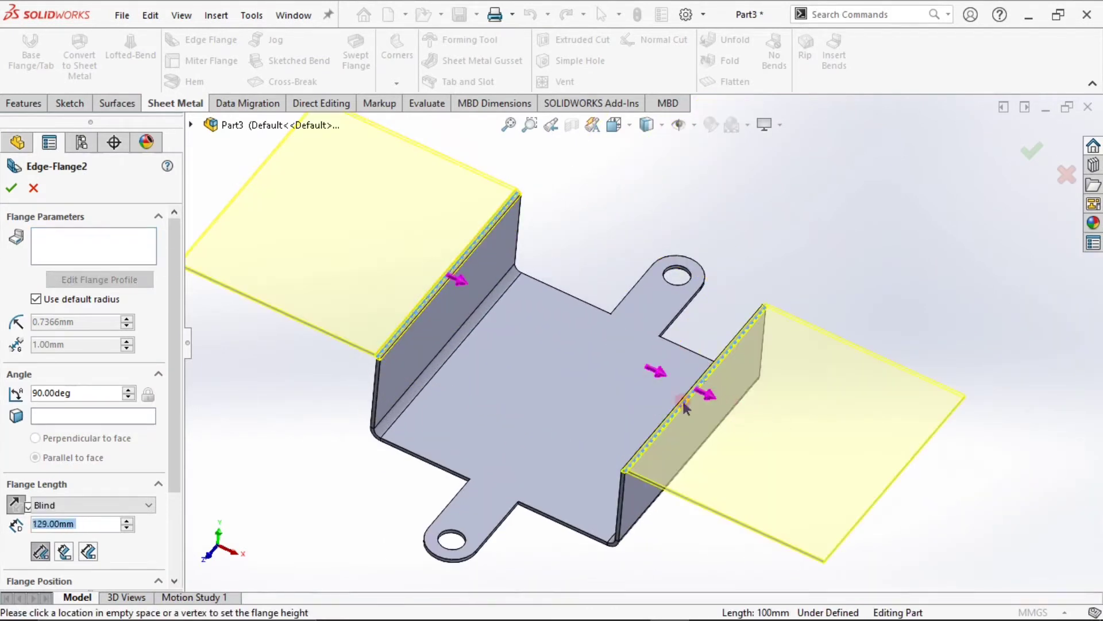
pyautogui.click(82, 339)
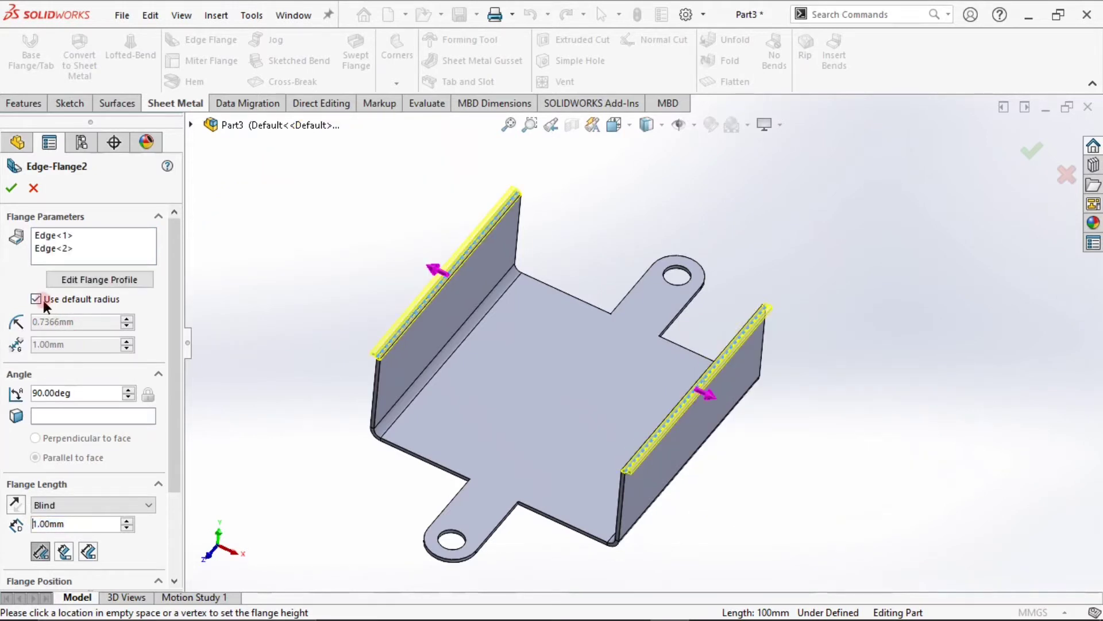
# Replace the default bend radius of the outward flanges with 3 mm
pyautogui.click(36, 299)
pyautogui.click(65, 320)
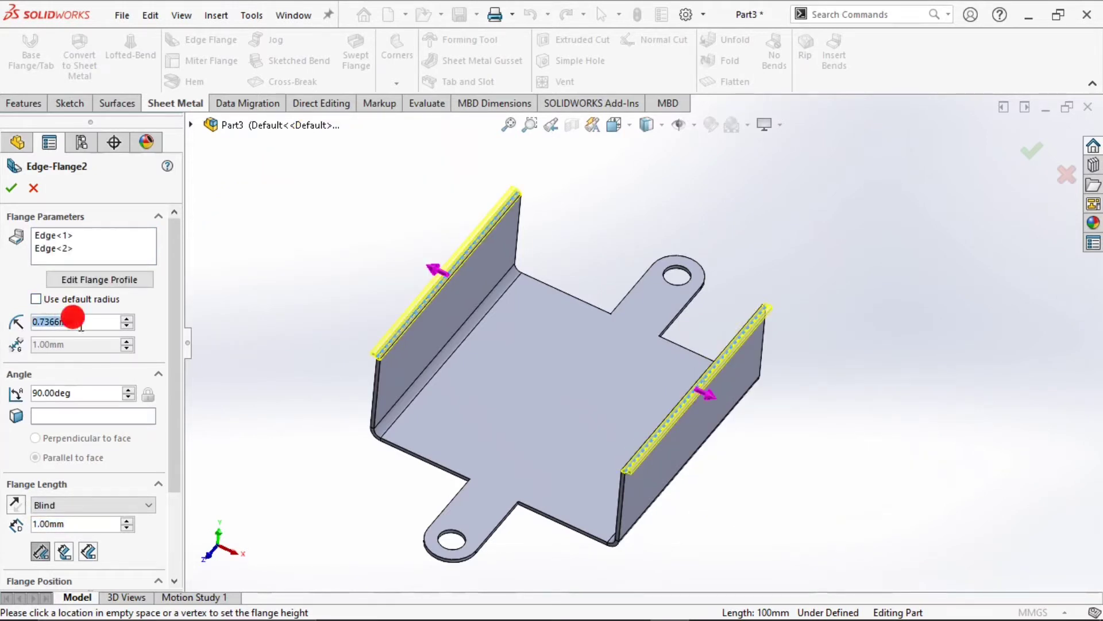
pyautogui.write('3')
pyautogui.press('Return')
# Set the length of the outward flanges to 25 mm
pyautogui.click(76, 390)
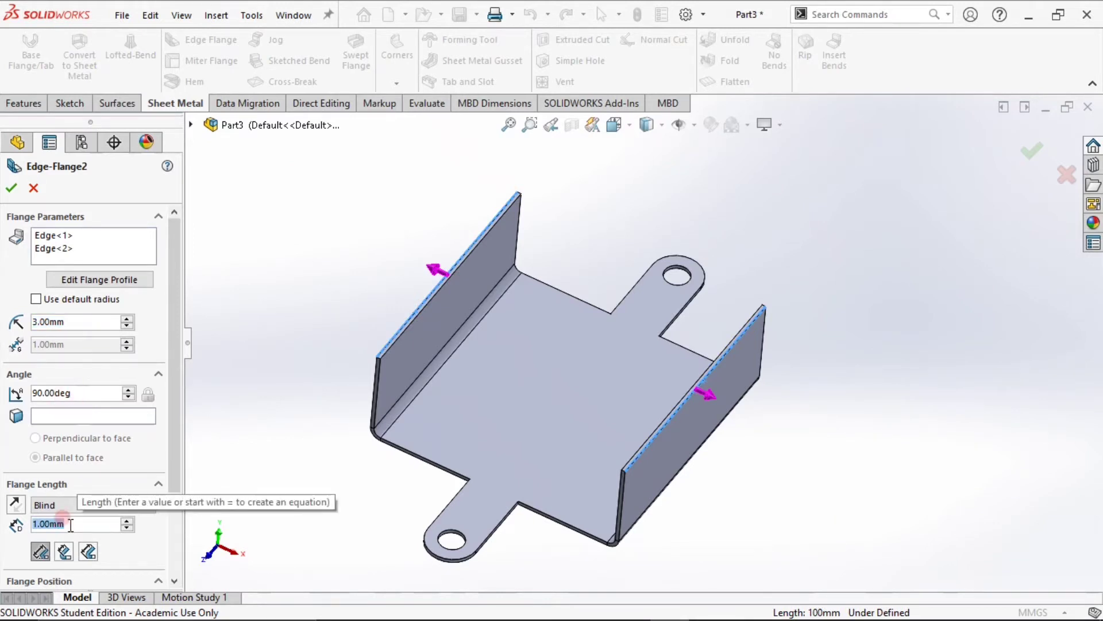
pyautogui.write('25')
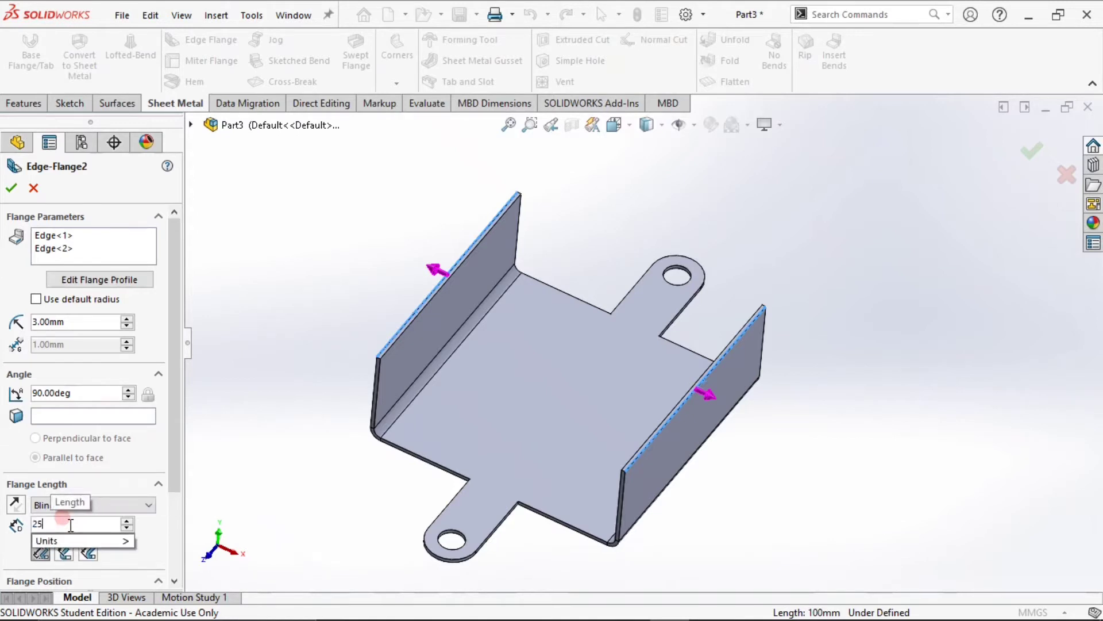
pyautogui.press('Return')
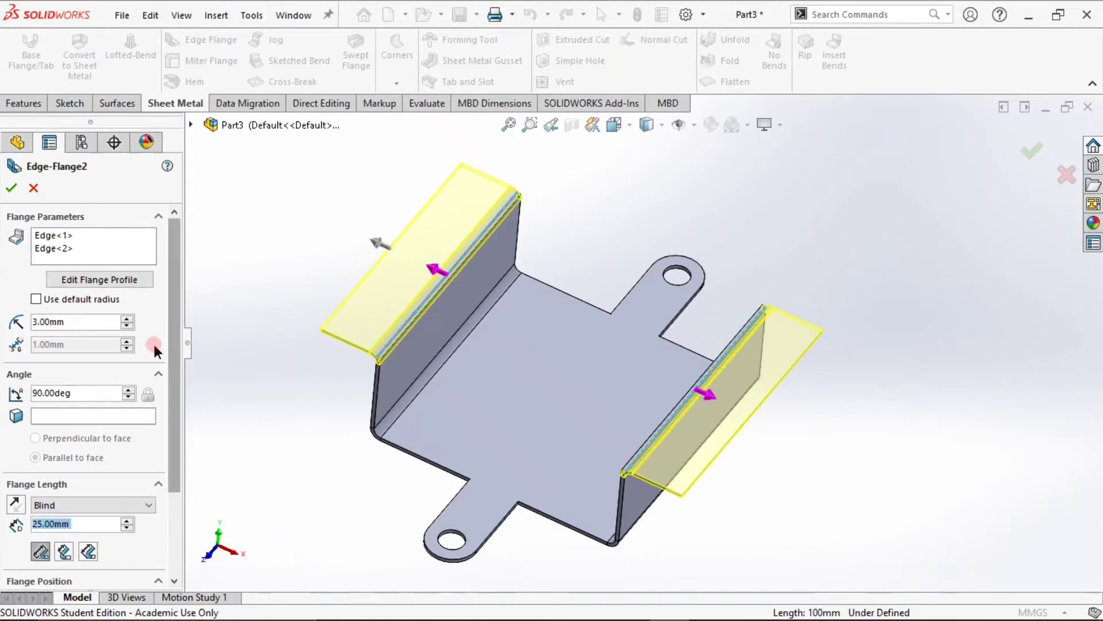
# Set the length of the outward flanges to 30 mm
pyautogui.click(65, 485)
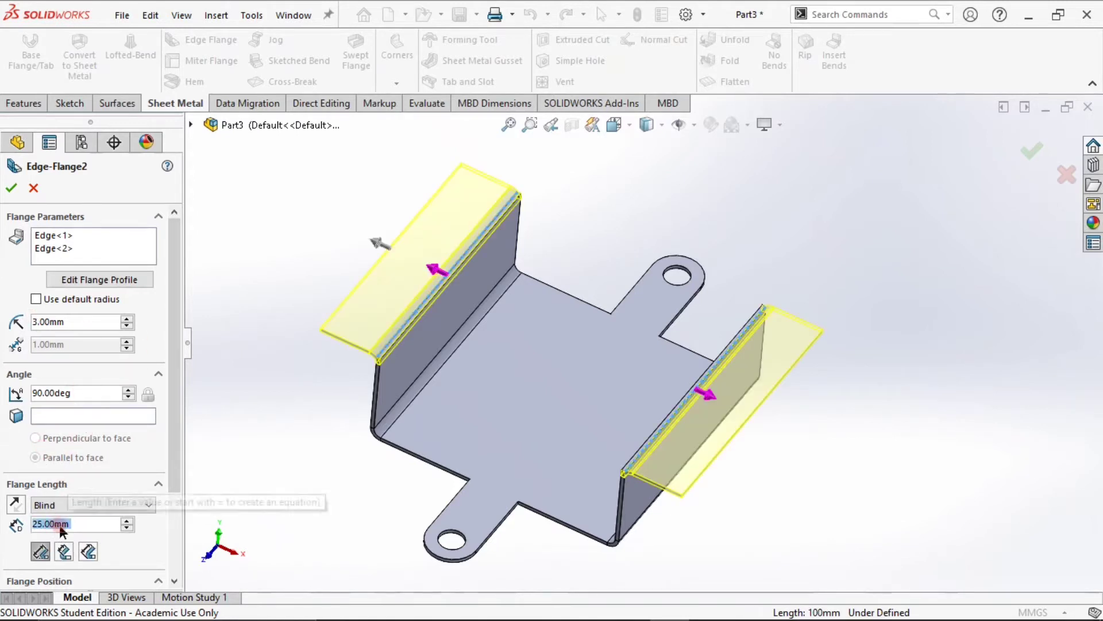
pyautogui.write('30')
pyautogui.press('Return')
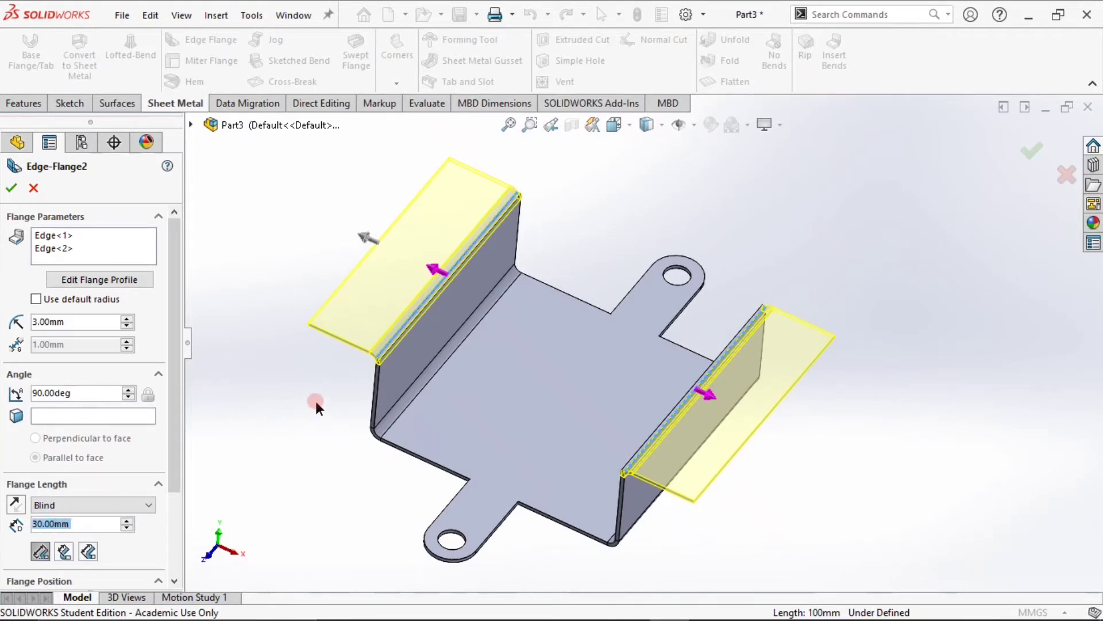
# Set the outward flanges' position to Bend Outside and accept the edge flange
pyautogui.moveTo(315, 398)
pyautogui.mouseDown(button='middle')
pyautogui.moveTo(326, 311)
pyautogui.moveTo(345, 278)
pyautogui.moveTo(515, 278)
pyautogui.moveTo(525, 313)
pyautogui.mouseUp(button='middle')
pyautogui.scroll(-8, 516, 280)
pyautogui.scroll(-3, 145, 552)
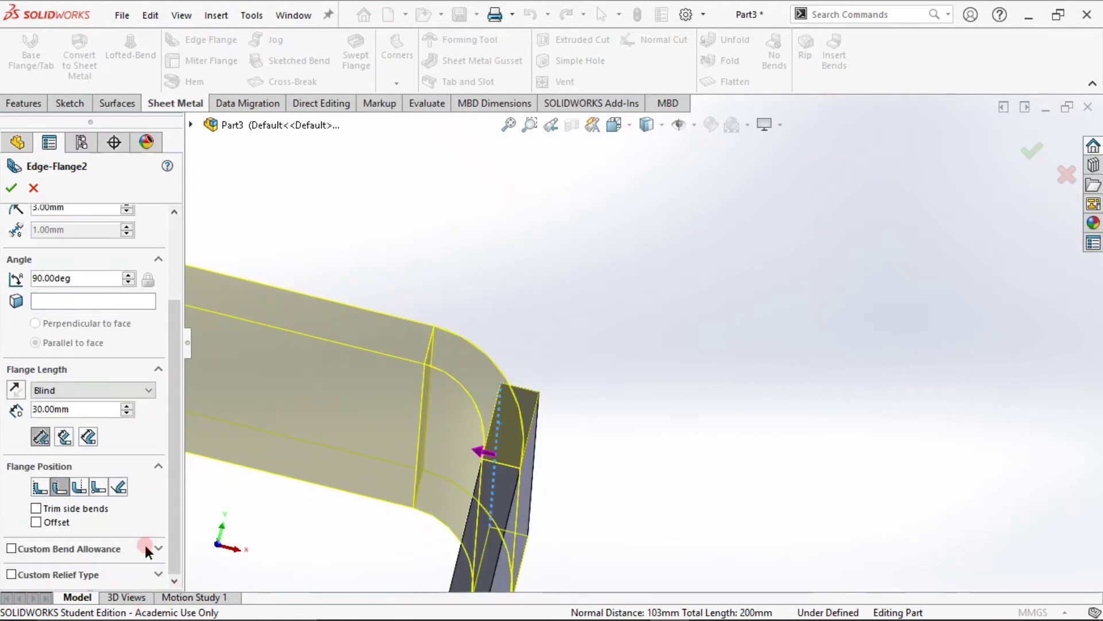
pyautogui.click(85, 488)
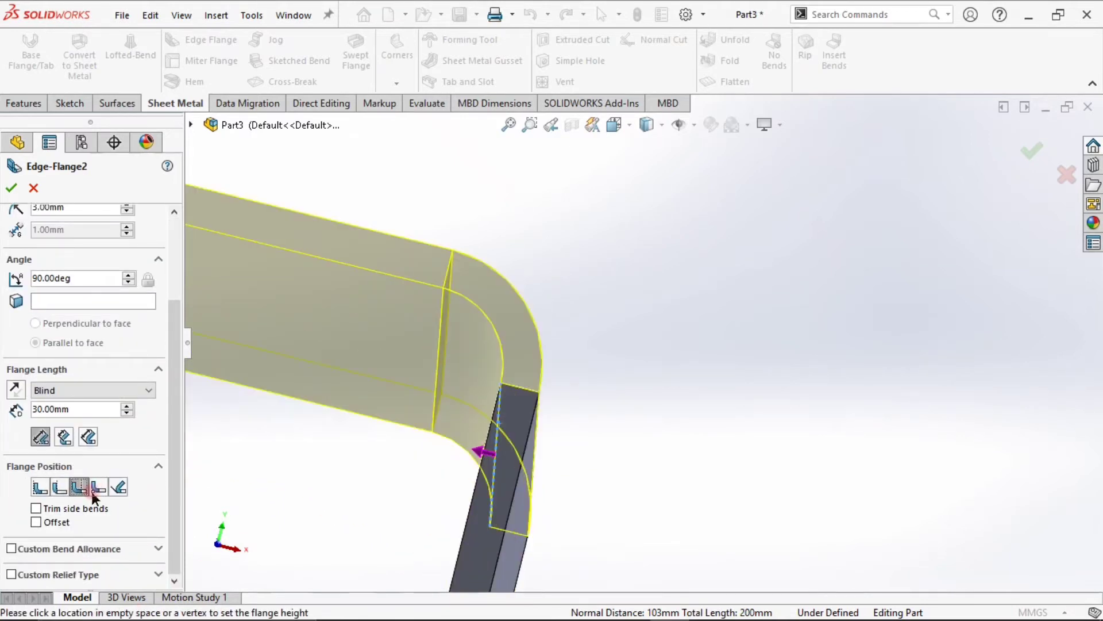
pyautogui.click(103, 485)
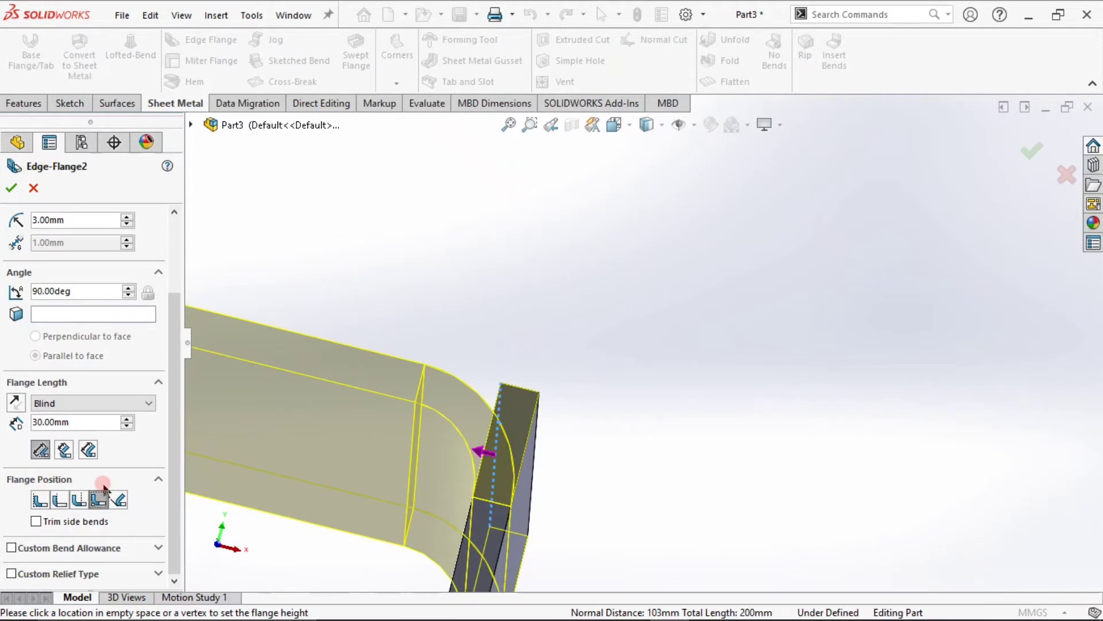
pyautogui.click(74, 500)
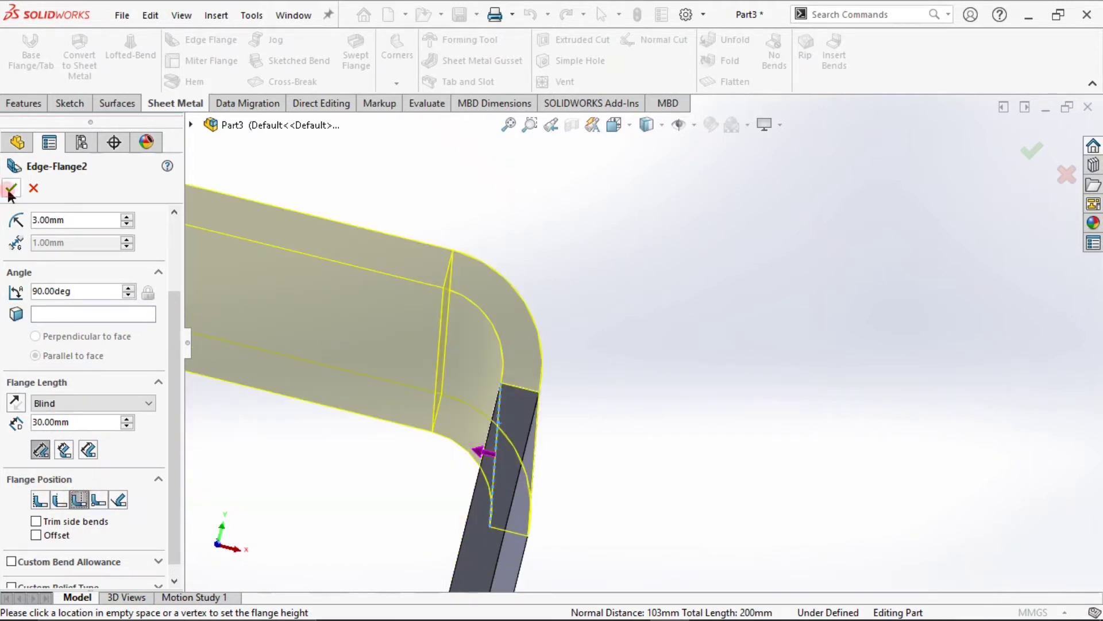
pyautogui.click(9, 187)
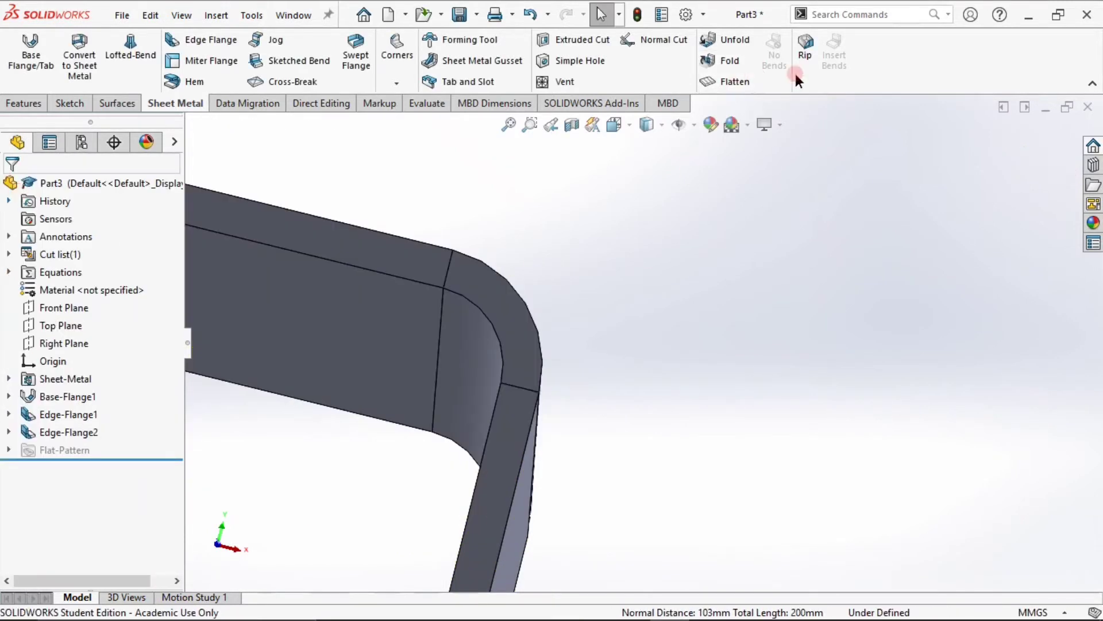
# Start a sketch on the base's upper face and draw a horizontal line across the front tab from edge to edge
pyautogui.scroll(3, 787, 264)
pyautogui.moveTo(739, 345); pyautogui.dragTo(682, 414, button='middle')
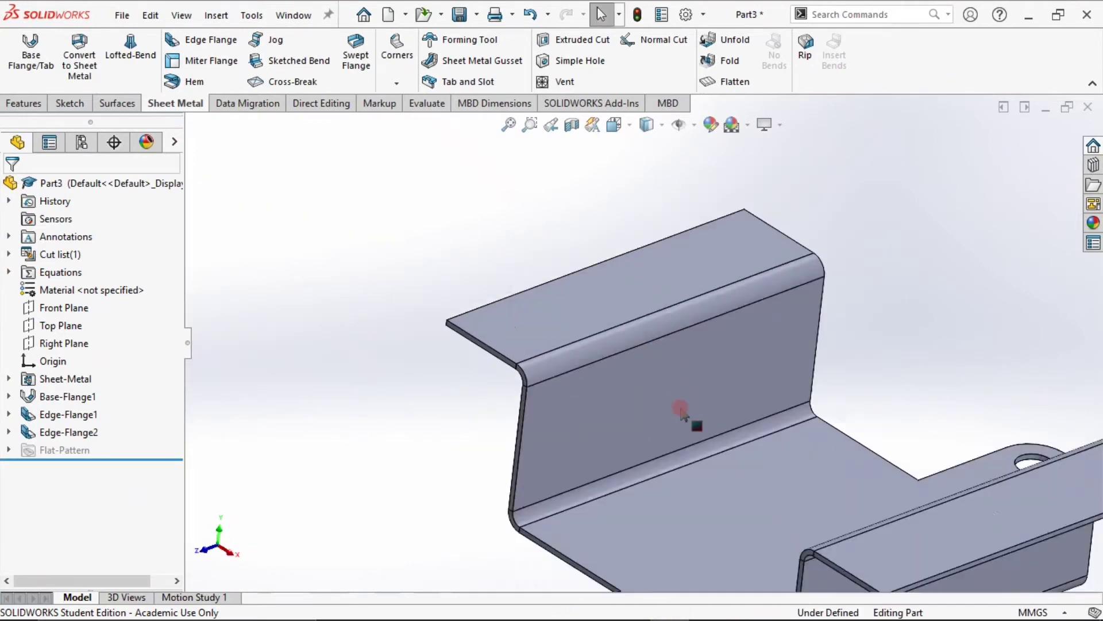
pyautogui.scroll(5, 690, 431)
pyautogui.scroll(-4, 687, 428)
pyautogui.scroll(-2, 632, 273)
pyautogui.scroll(3, 775, 270)
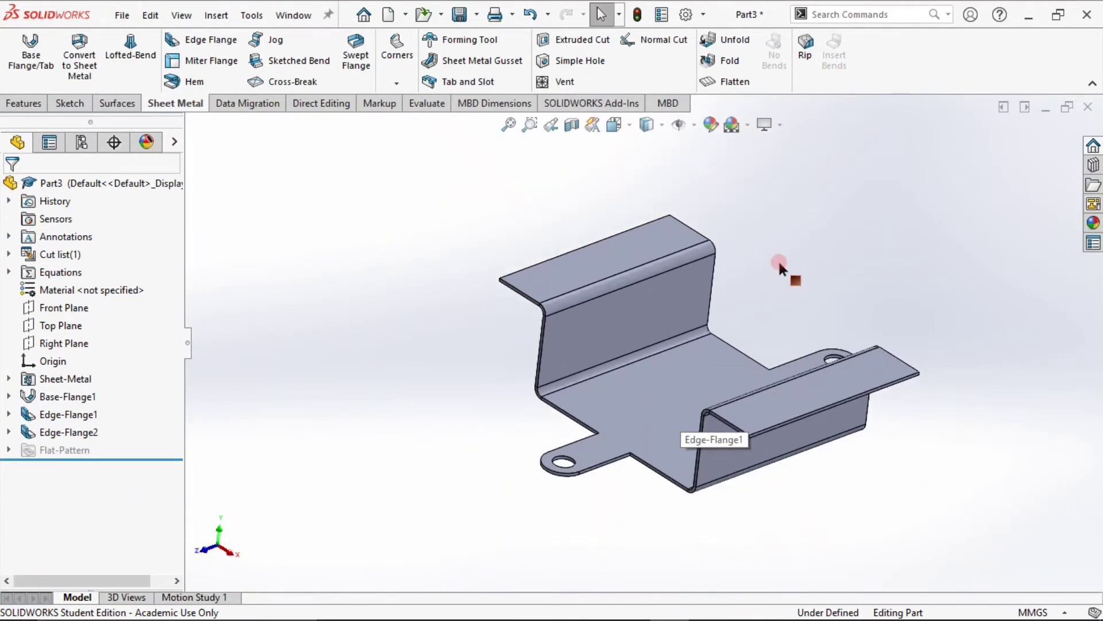
pyautogui.scroll(-2, 780, 268)
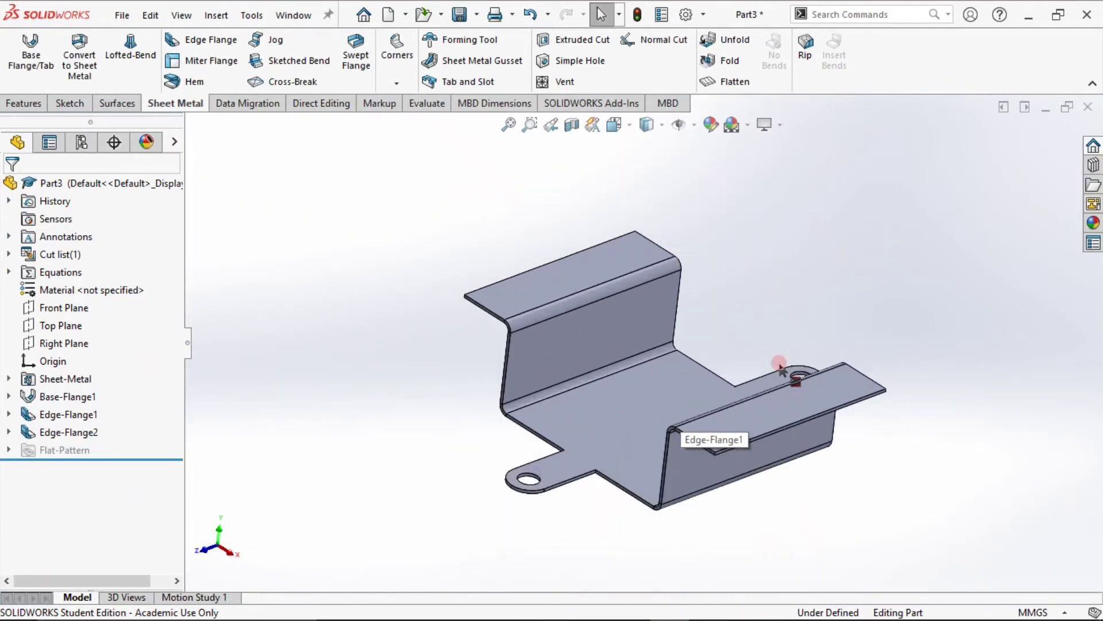
pyautogui.click(626, 445)
pyautogui.click(697, 458)
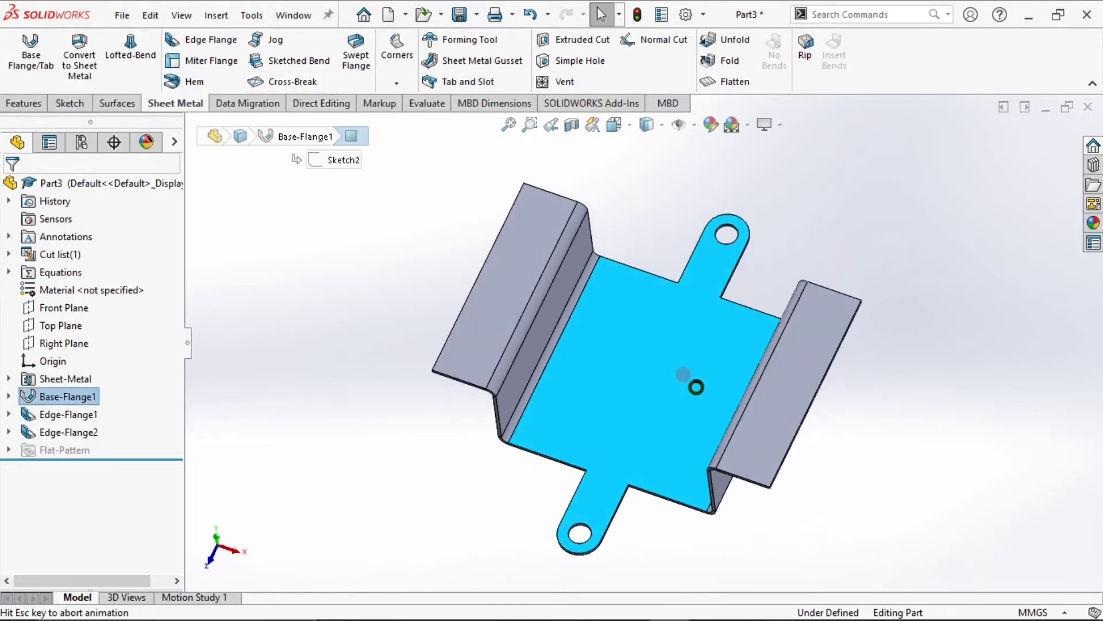
pyautogui.click(107, 37)
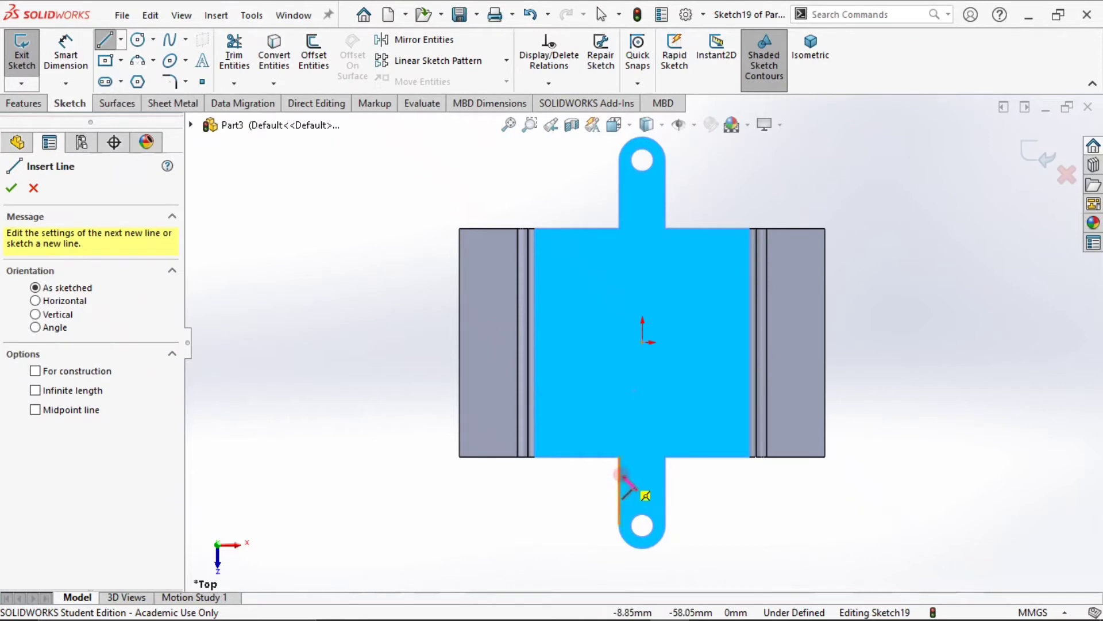
pyautogui.click(619, 475)
pyautogui.click(665, 475)
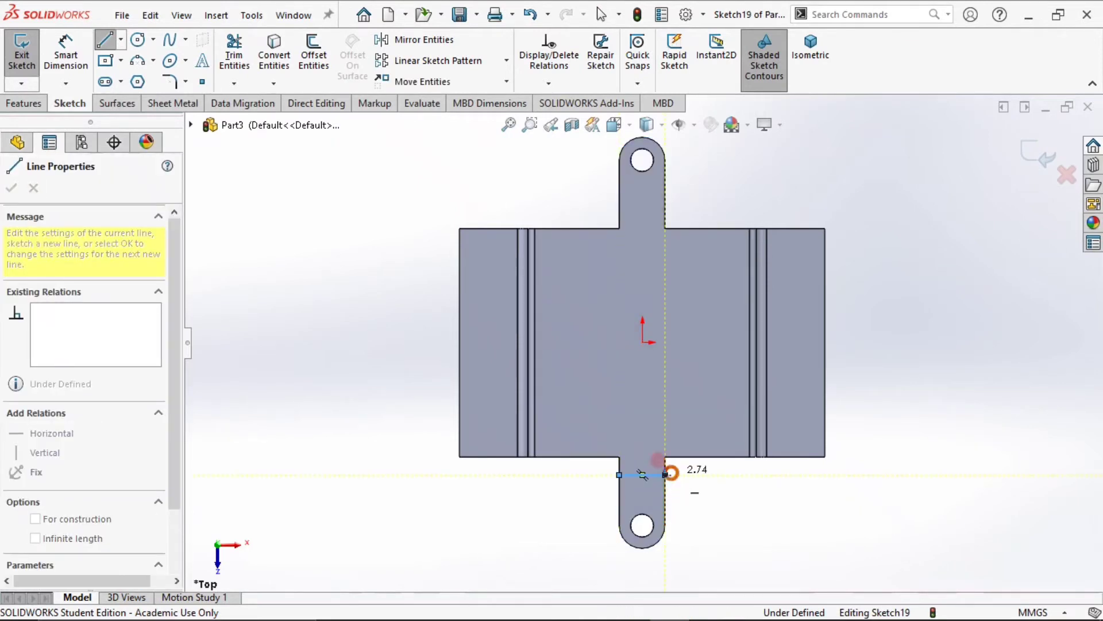
pyautogui.press('Escape')
# Draw a second horizontal line across the rear tab, from one side edge to the other
pyautogui.click(104, 40)
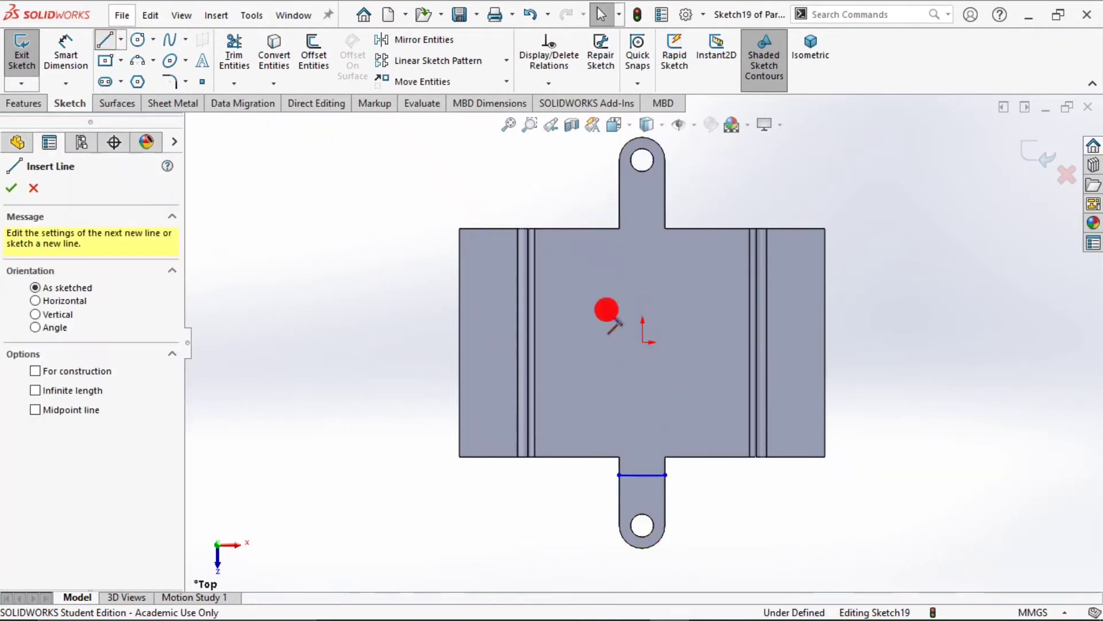
pyautogui.click(619, 209)
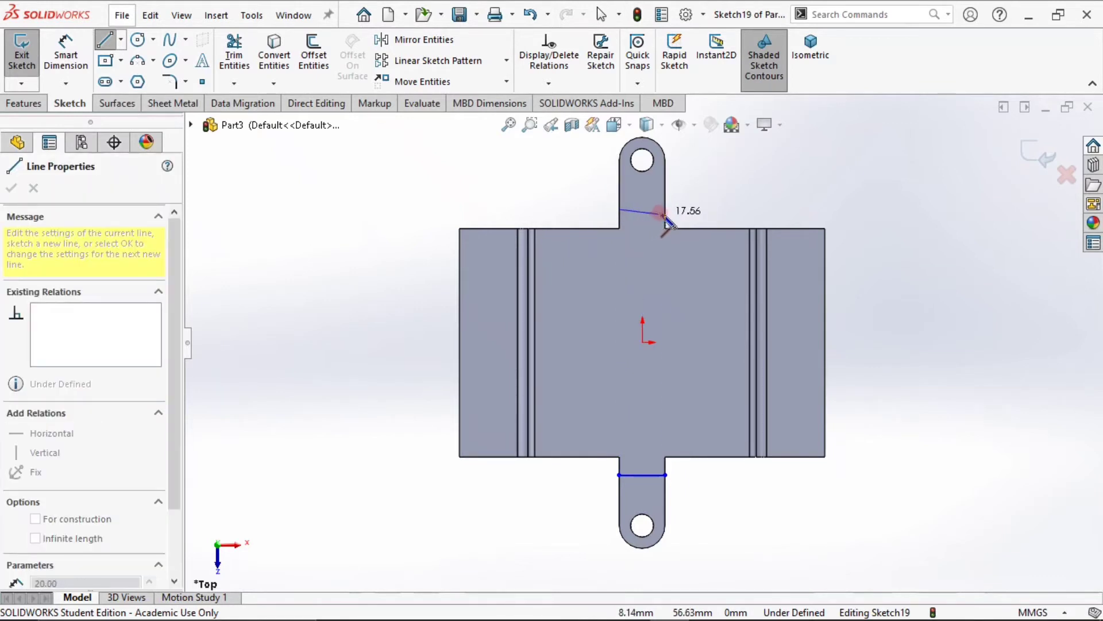
pyautogui.click(664, 209)
pyautogui.press('Escape')
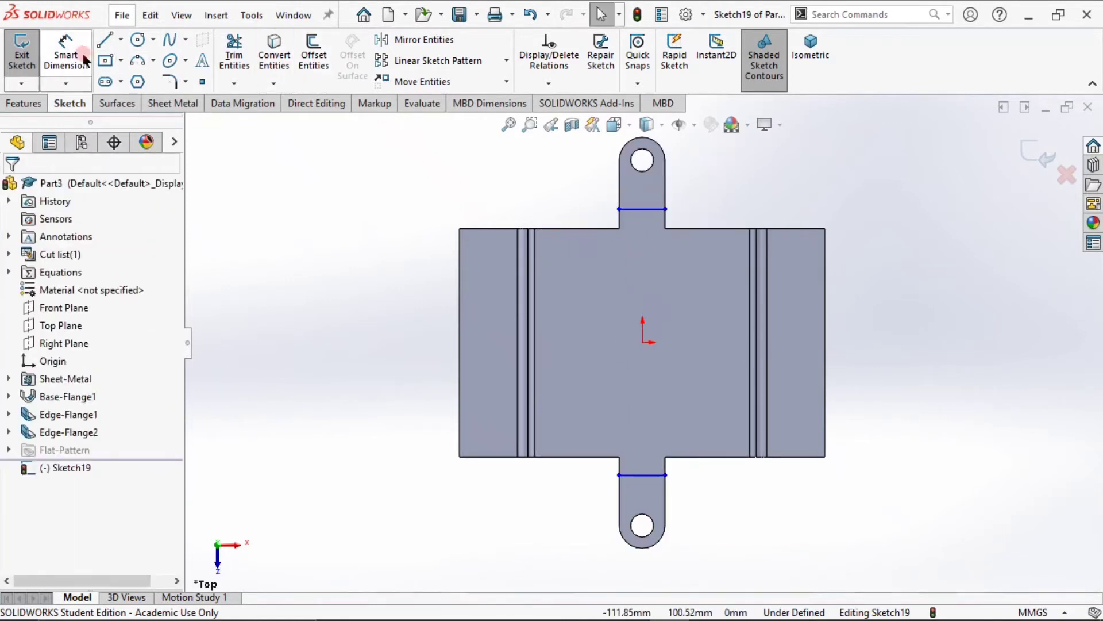
# Dimension the rear tab's line 5 mm from the adjacent edge of the base
pyautogui.click(65, 53)
pyautogui.scroll(-4, 621, 217)
pyautogui.click(600, 291)
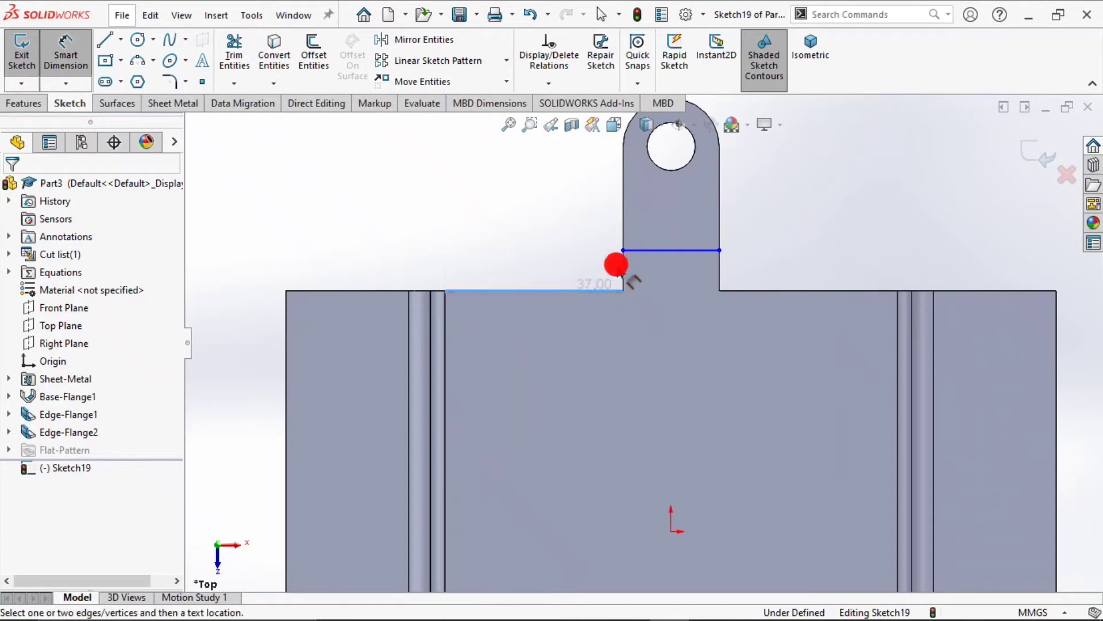
pyautogui.click(661, 251)
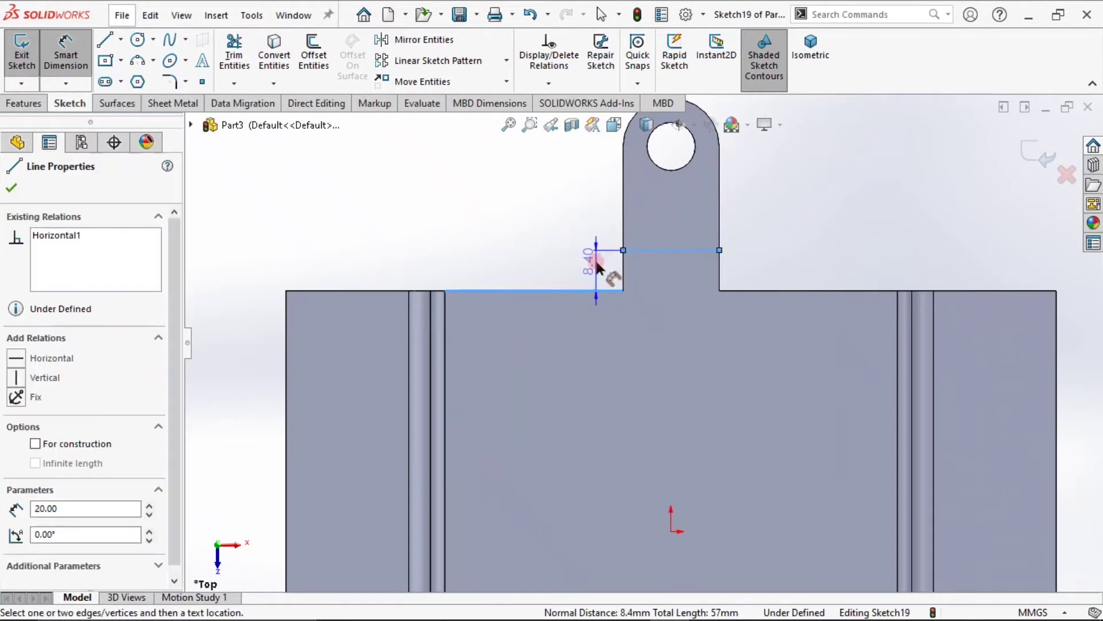
pyautogui.click(592, 257)
pyautogui.write('5')
pyautogui.press('Return')
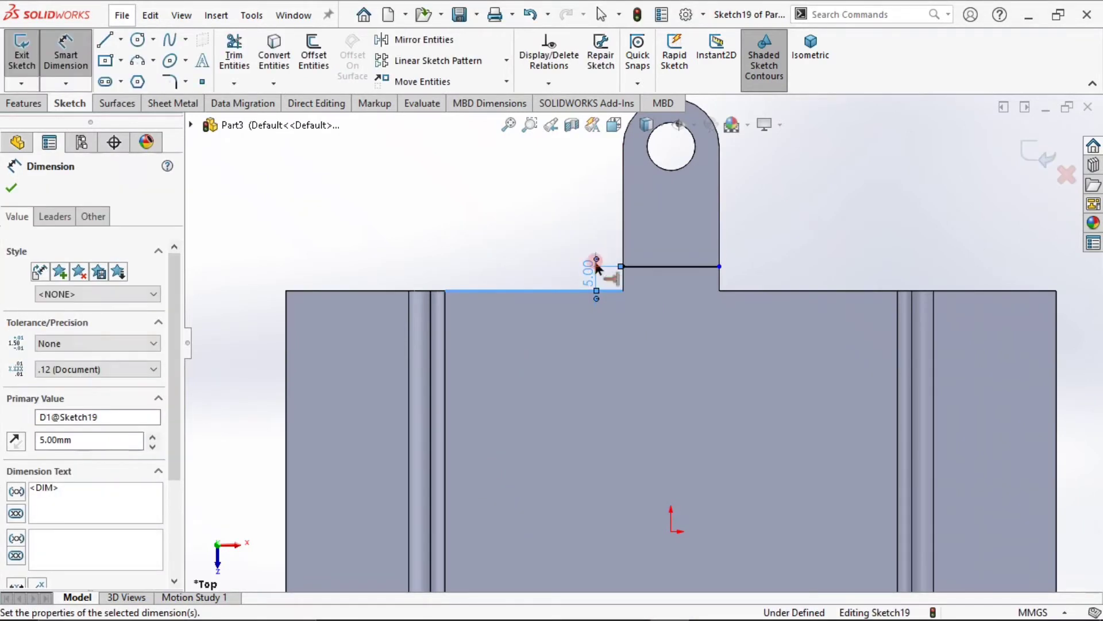
# Dimension the front tab's line 5 mm from the adjacent edge of the base
pyautogui.scroll(8, 591, 264)
pyautogui.scroll(-10, 630, 327)
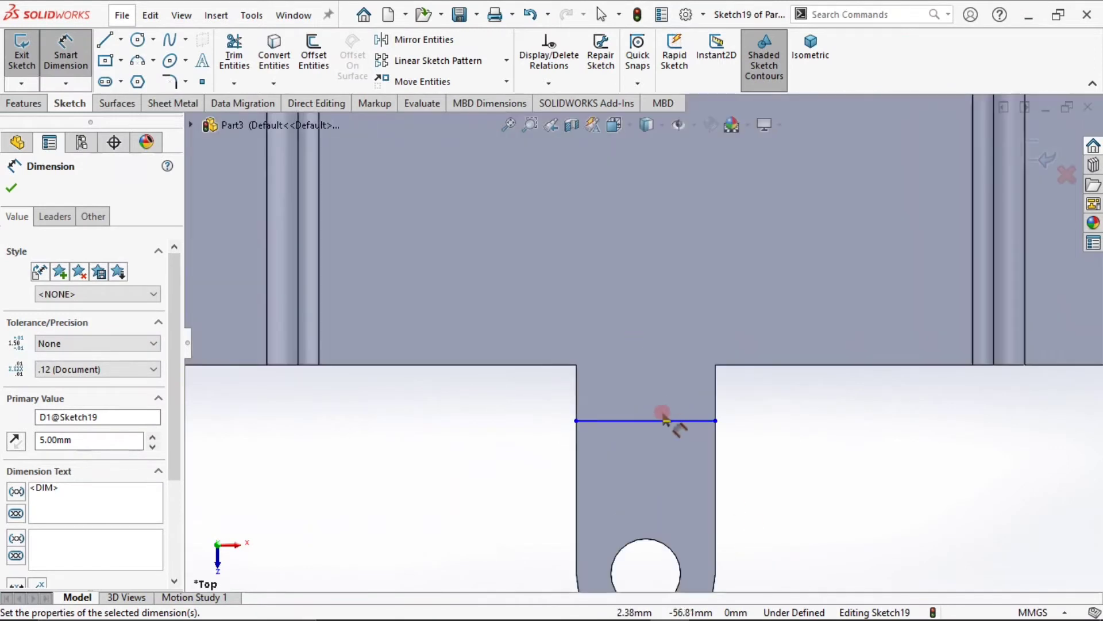
pyautogui.click(667, 422)
pyautogui.click(807, 365)
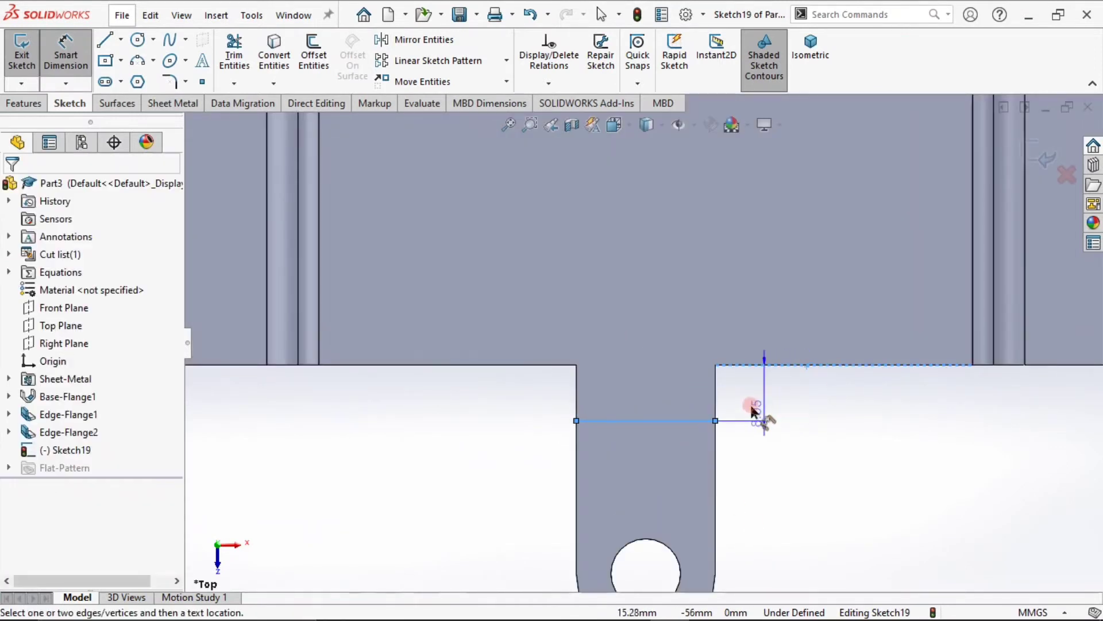
pyautogui.click(750, 398)
pyautogui.write('5')
pyautogui.press('Return')
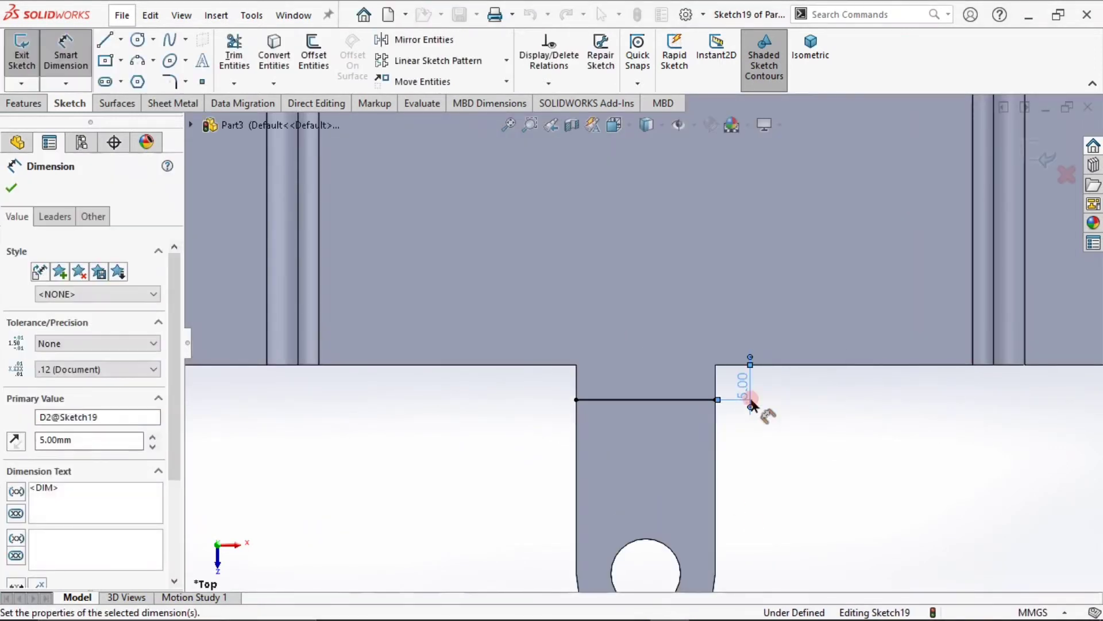
# Make the free endpoint of the rear tab's line coincident with the tab's side edge, and exit the sketch
pyautogui.scroll(9, 870, 347)
pyautogui.scroll(-3, 660, 218)
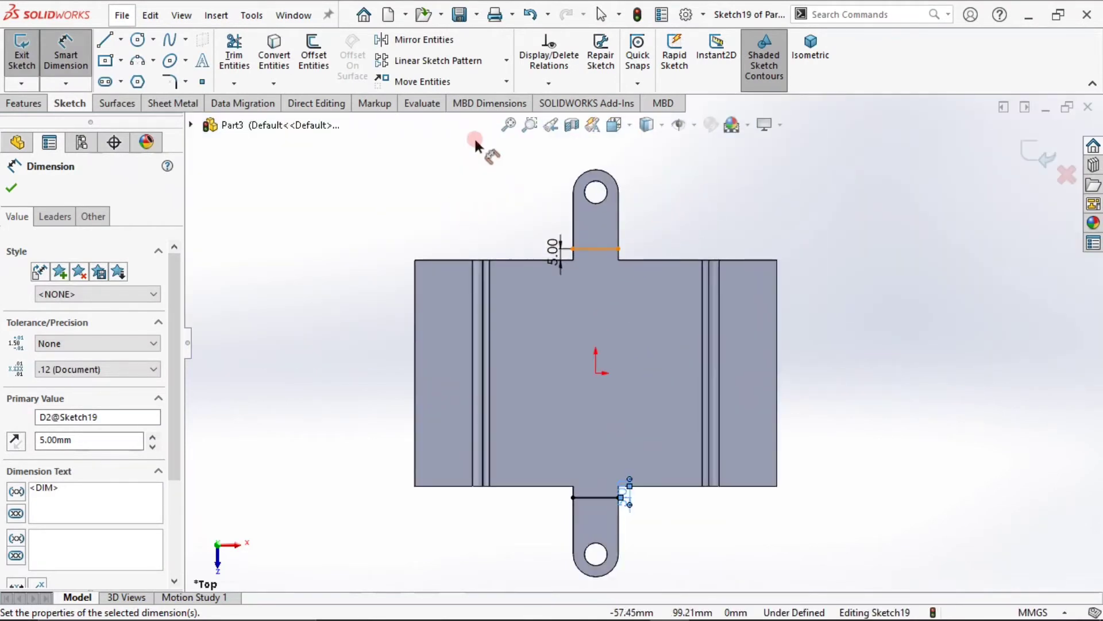
pyautogui.click(507, 127)
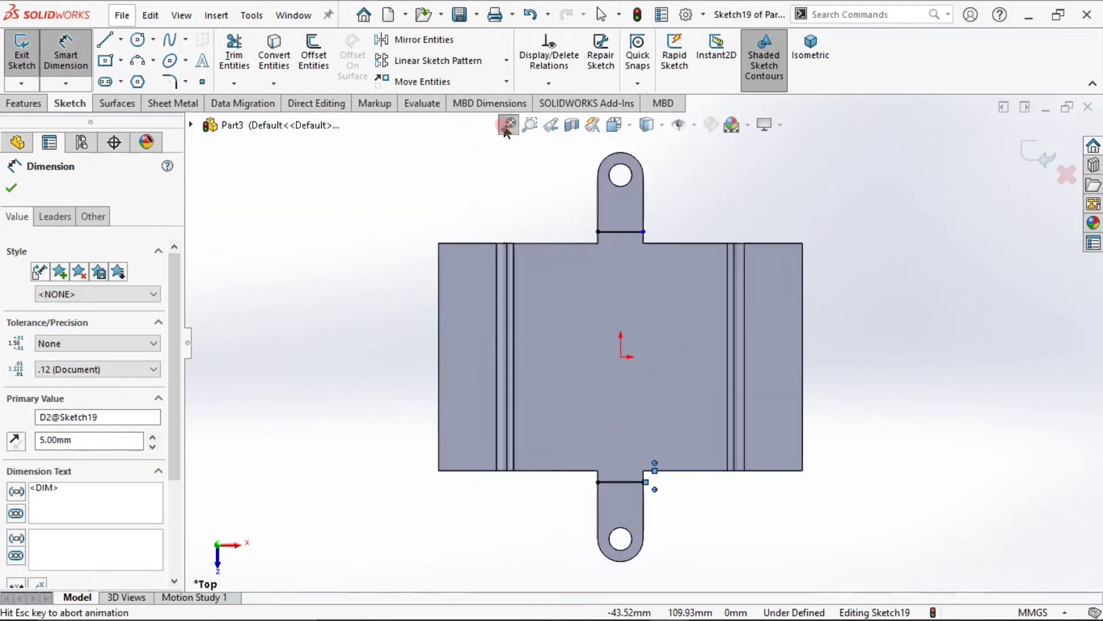
pyautogui.click(796, 204)
pyautogui.scroll(-6, 667, 203)
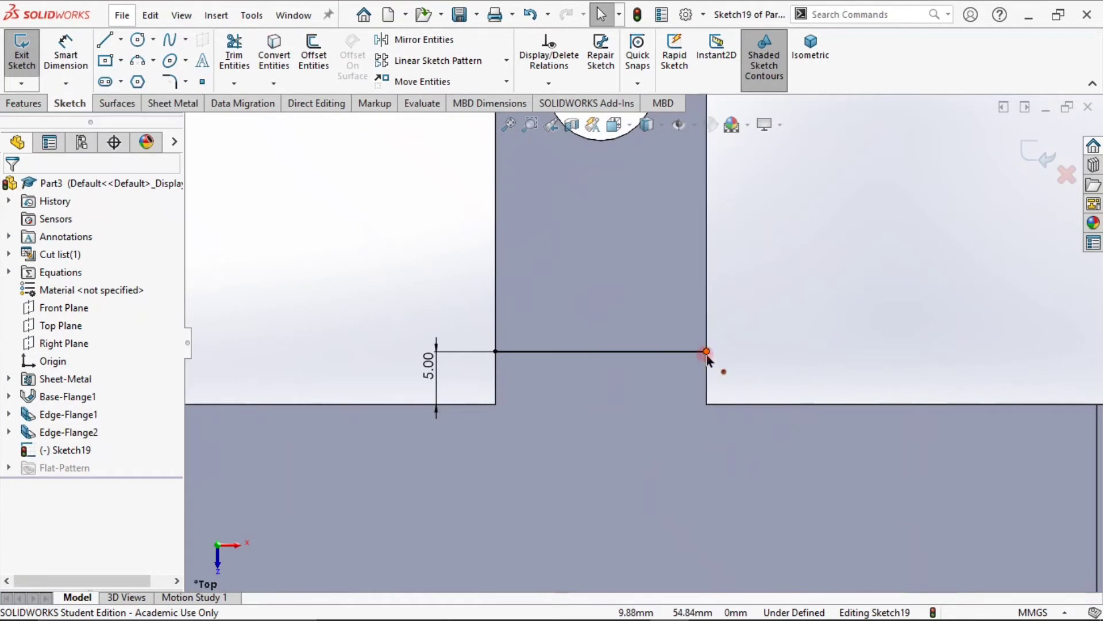
pyautogui.click(707, 352)
pyautogui.moveTo(719, 362); pyautogui.dragTo(735, 359)
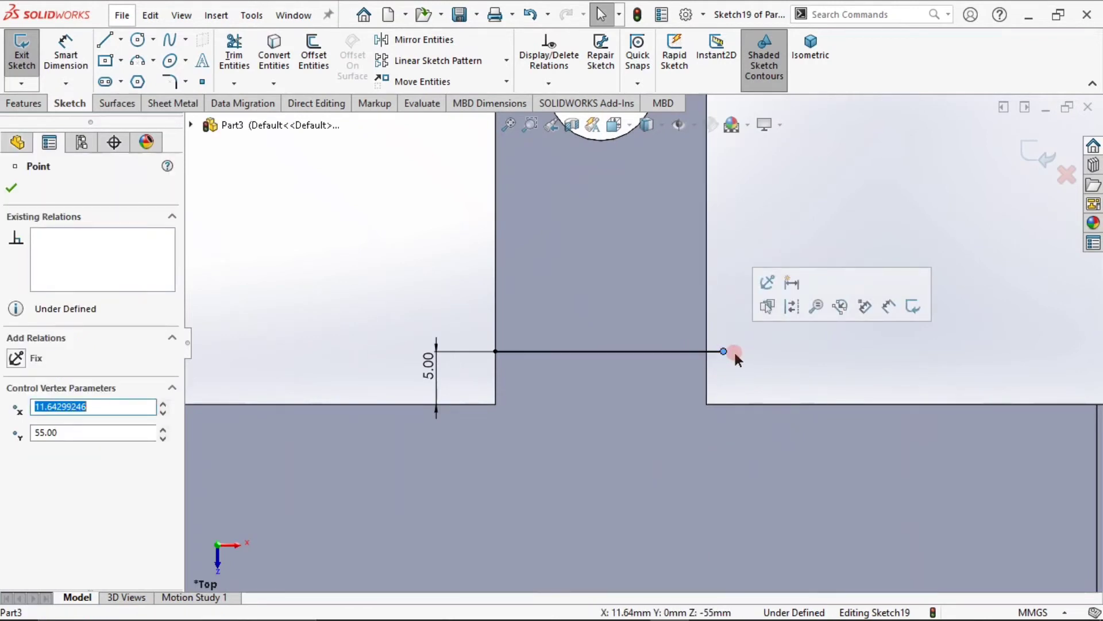
pyautogui.keyDown('ctrl'); pyautogui.click(708, 367); pyautogui.keyUp('ctrl')
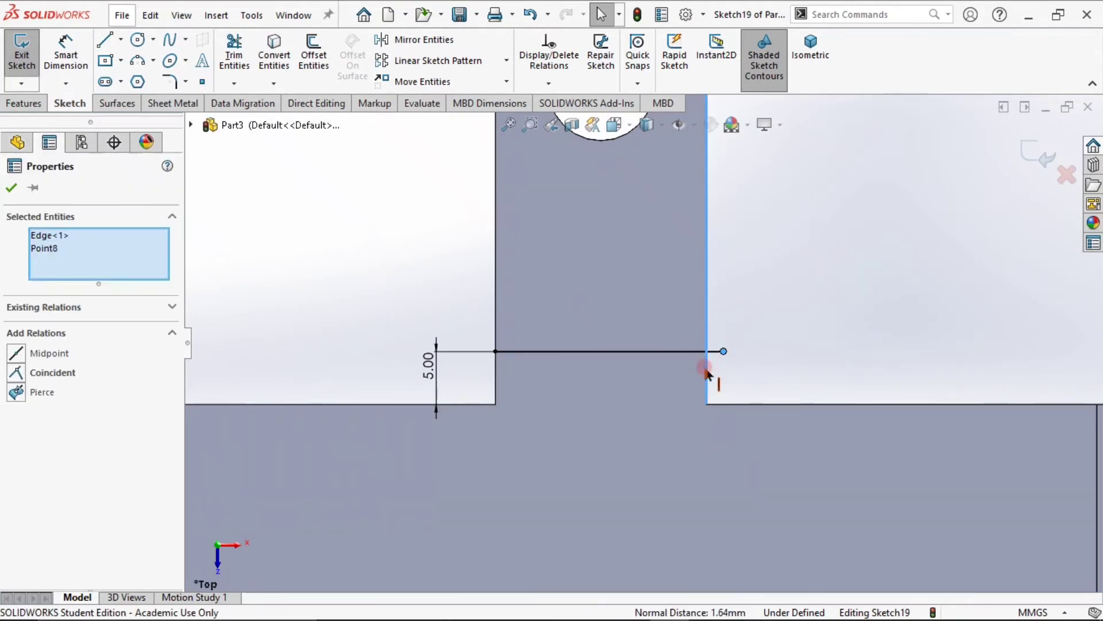
pyautogui.click(770, 306)
pyautogui.click(756, 380)
pyautogui.press('f')
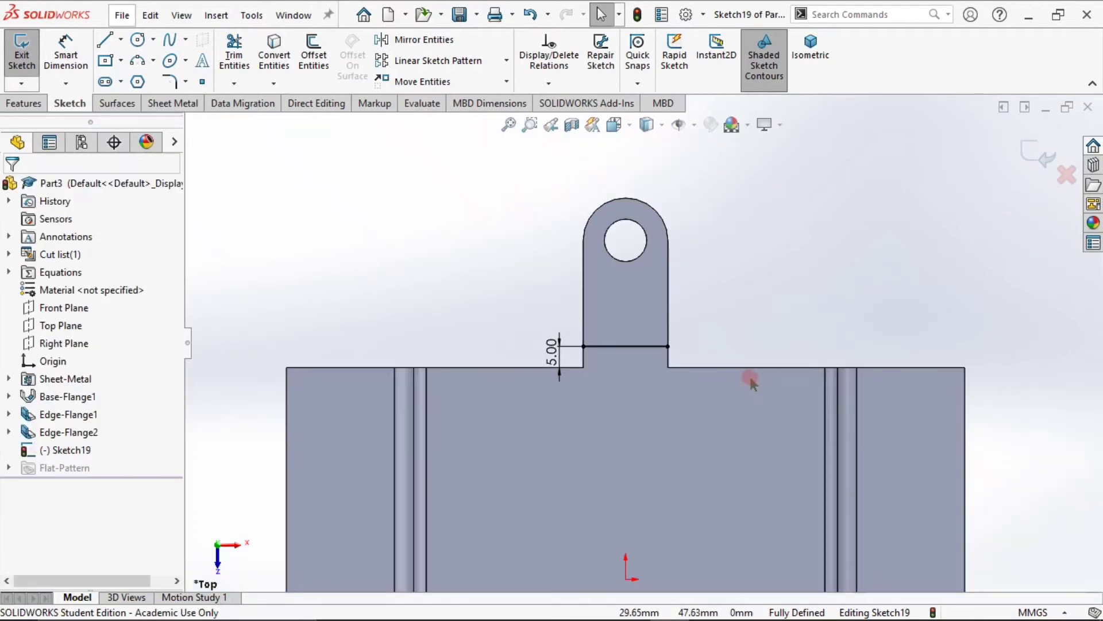
pyautogui.scroll(-3, 698, 485)
pyautogui.scroll(5, 668, 487)
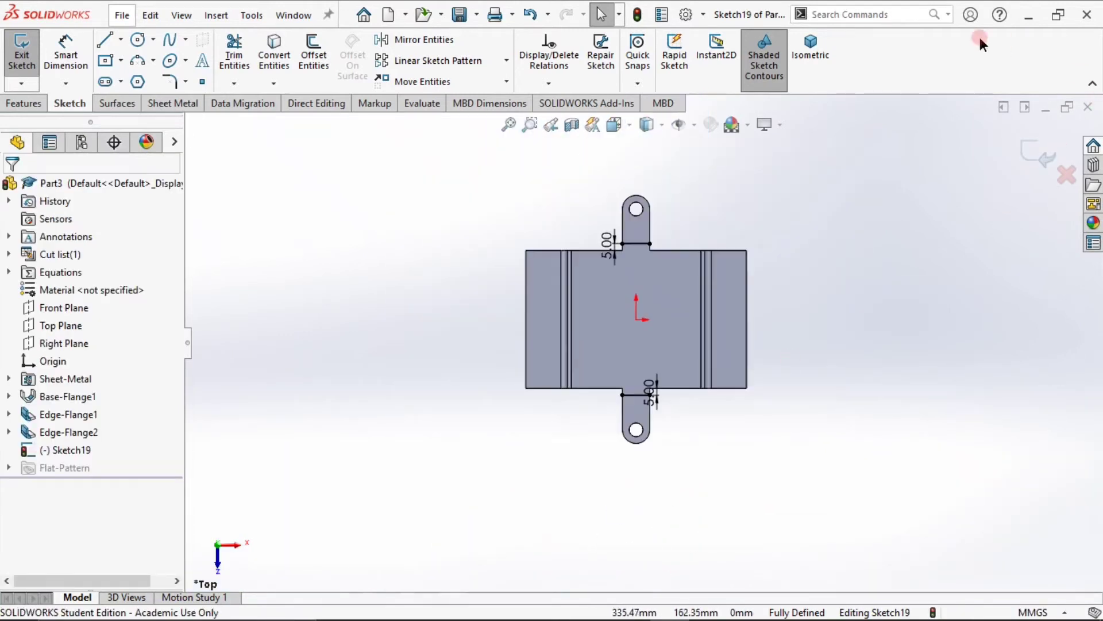
pyautogui.click(1039, 153)
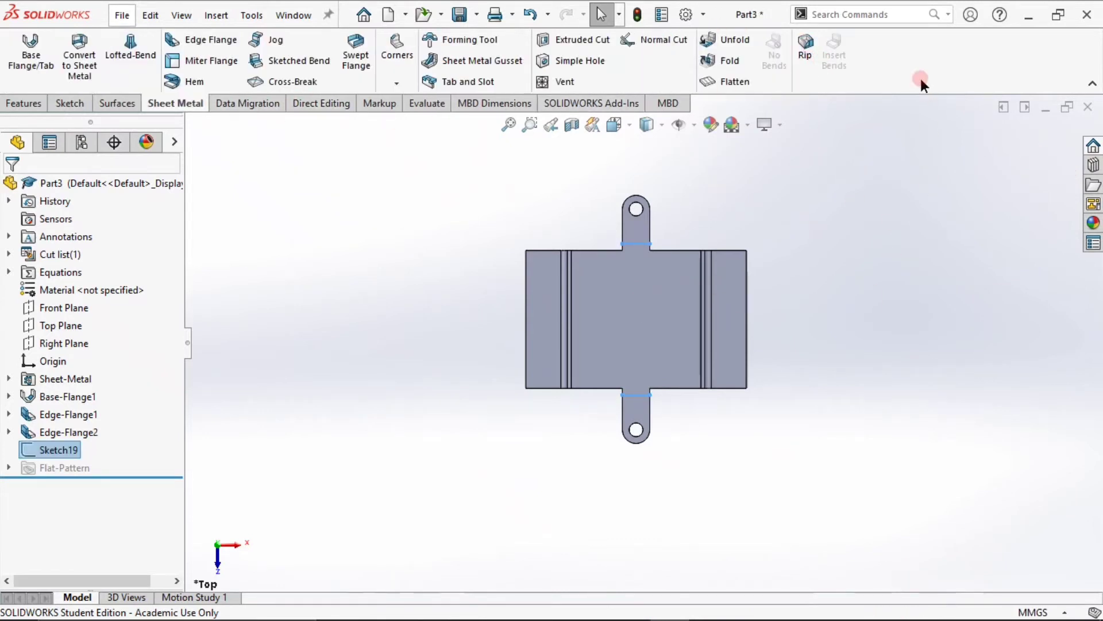
# Start a Sketched Bend from the two tab lines, with the central base face as the fixed face
pyautogui.hotkey('ctrl', '7')
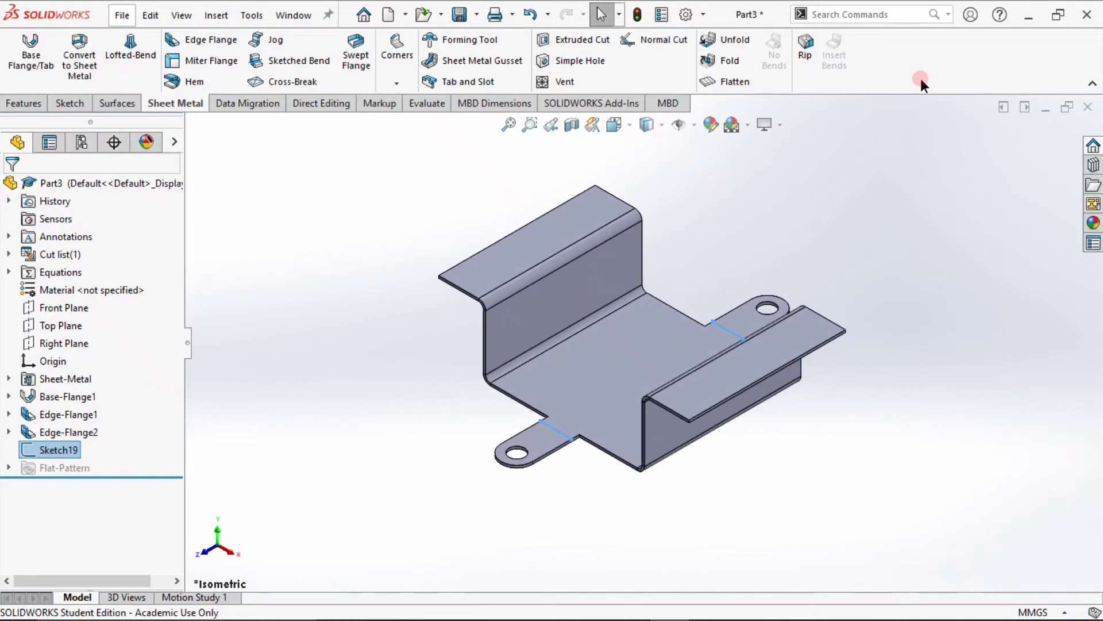
pyautogui.click(297, 61)
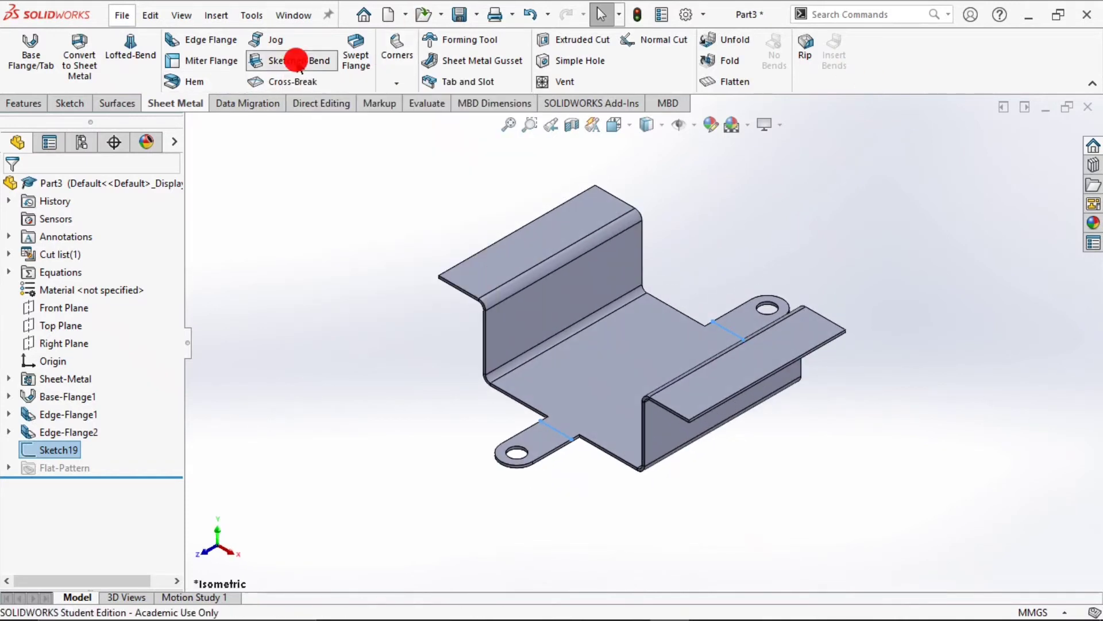
pyautogui.click(560, 349)
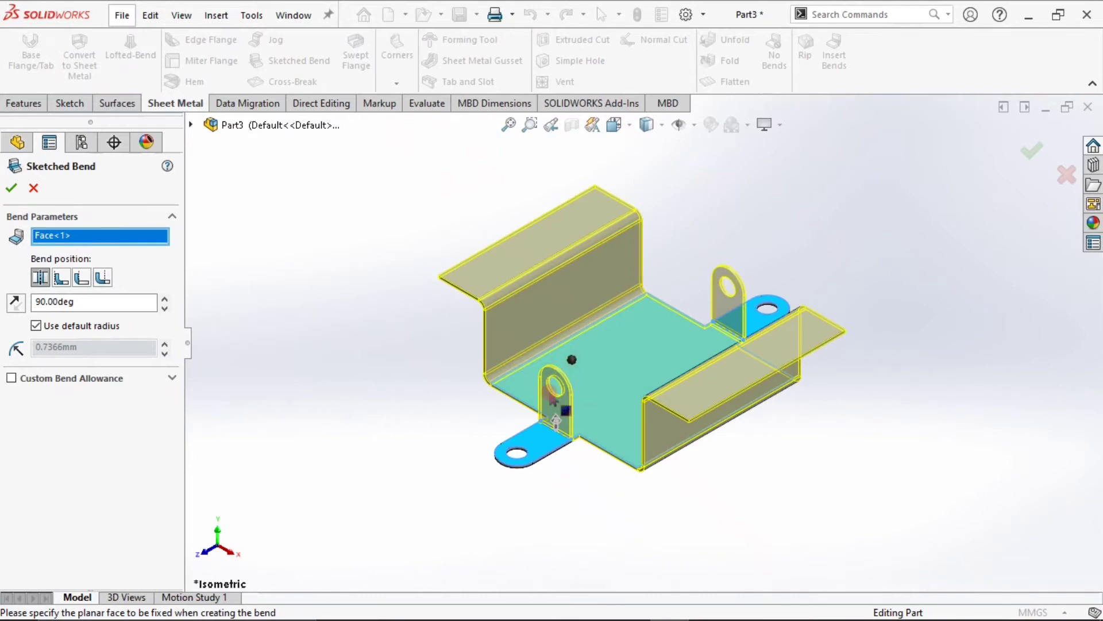
# Inspect the bend preview at both tabs and set the bend position to Bend Outside
pyautogui.scroll(-5, 572, 445)
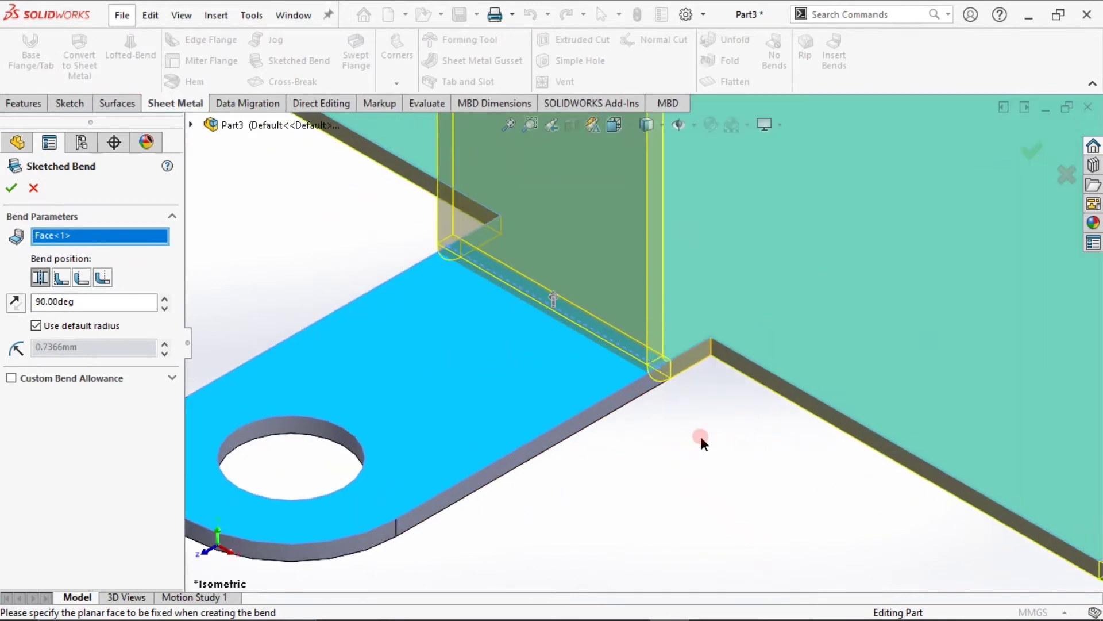
pyautogui.scroll(5, 701, 434)
pyautogui.scroll(-2, 836, 185)
pyautogui.scroll(-4, 747, 326)
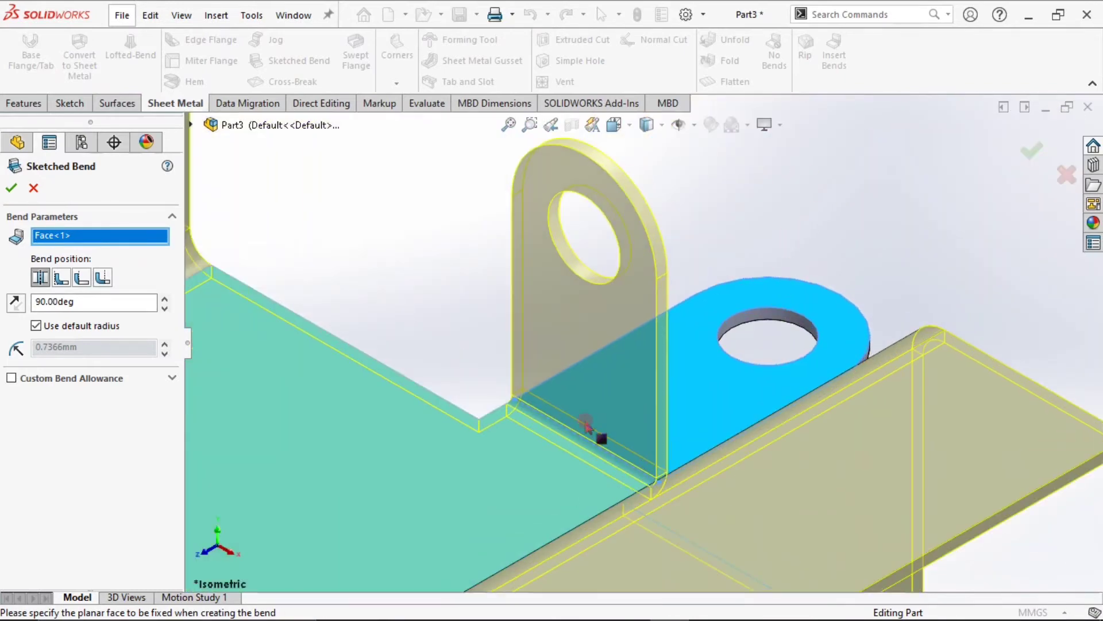
pyautogui.scroll(5, 584, 424)
pyautogui.moveTo(566, 426); pyautogui.dragTo(550, 361, button='middle')
pyautogui.scroll(-8, 577, 394)
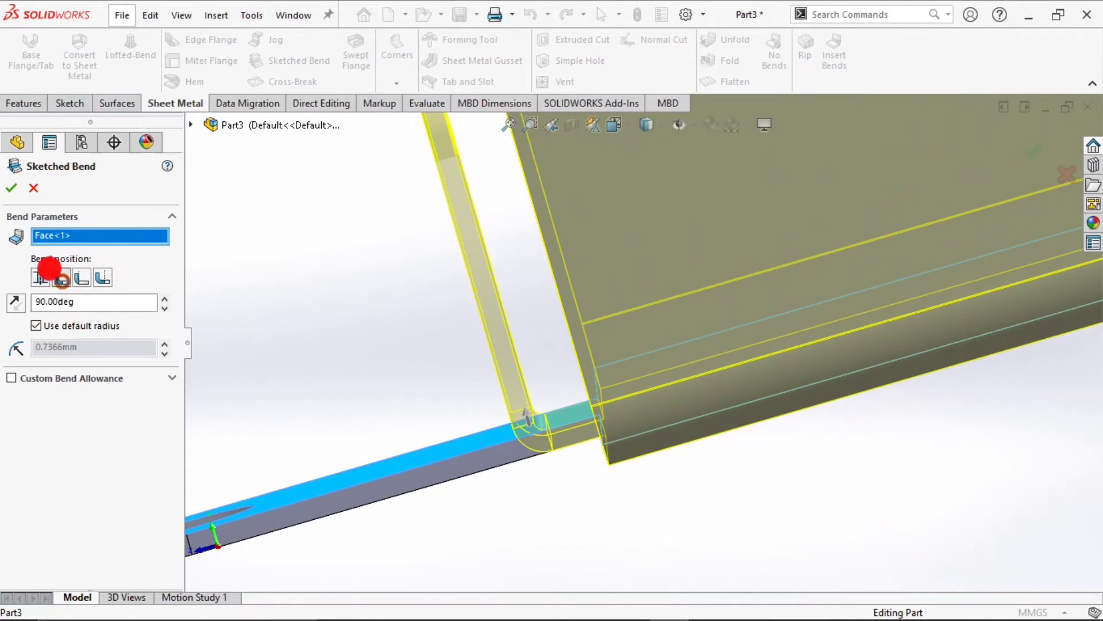
pyautogui.click(62, 278)
pyautogui.click(86, 277)
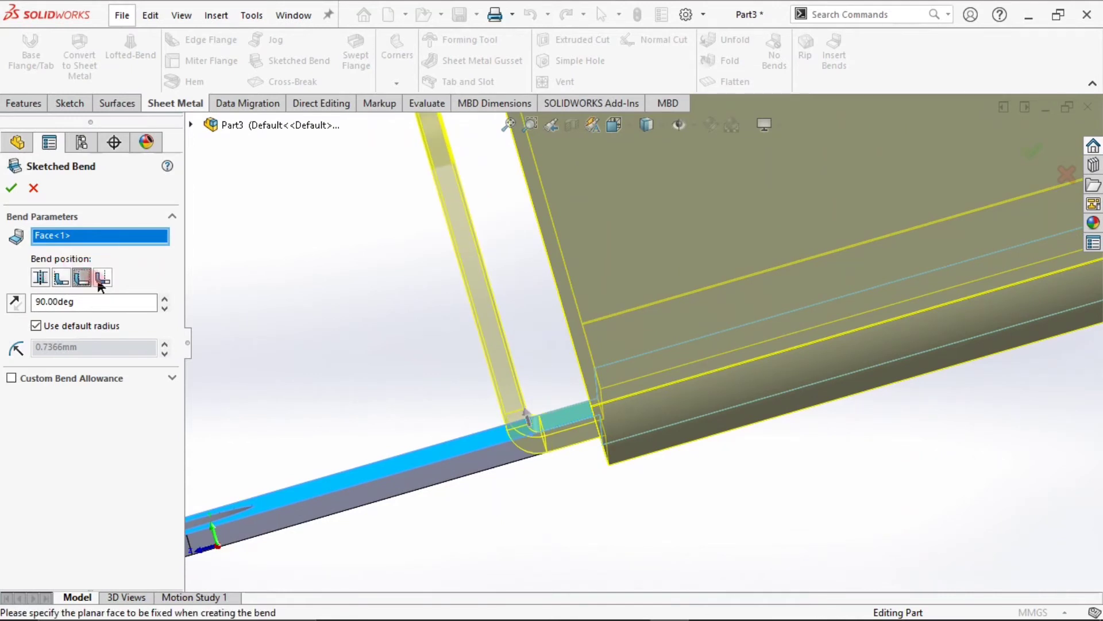
pyautogui.click(99, 279)
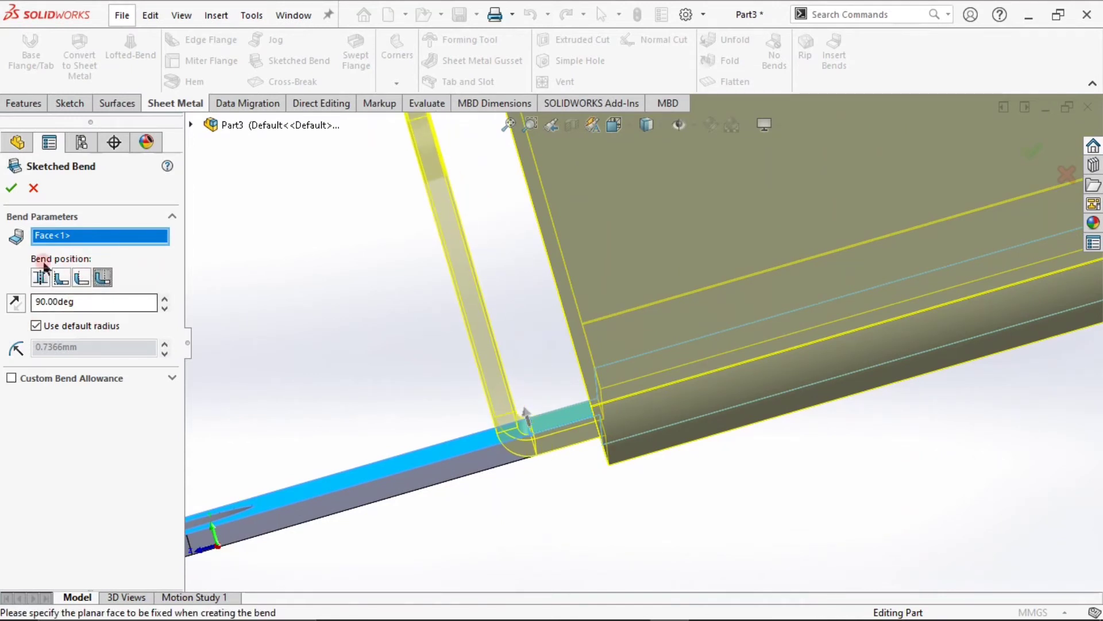
# Set the tabs' bend angle to 45 degrees and accept the sketched bend
pyautogui.doubleClick(79, 300)
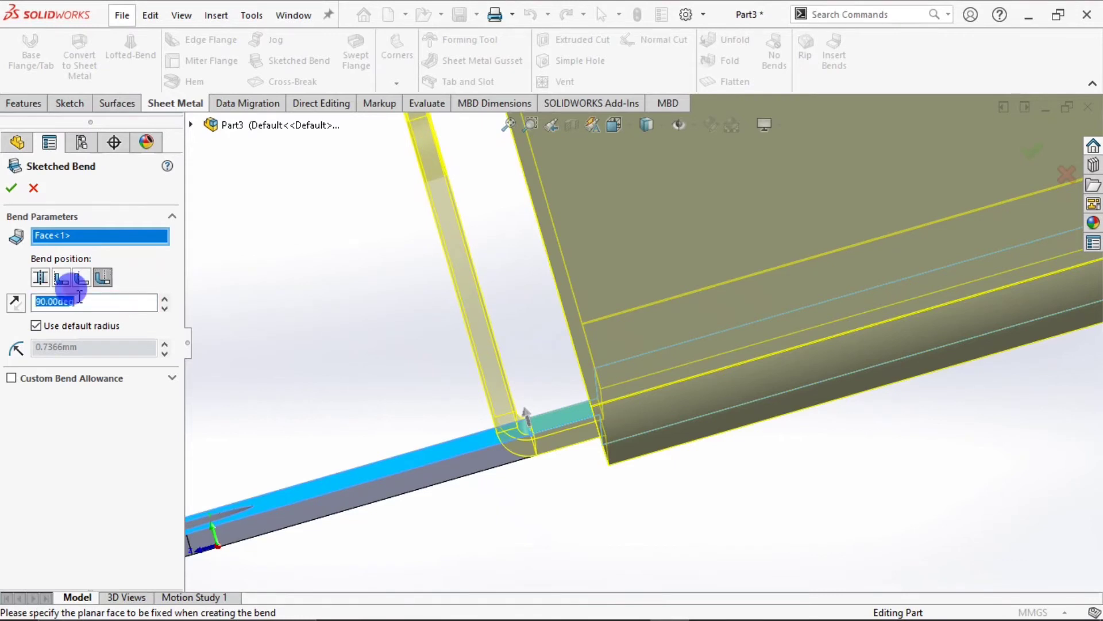
pyautogui.write('45')
pyautogui.press('Return')
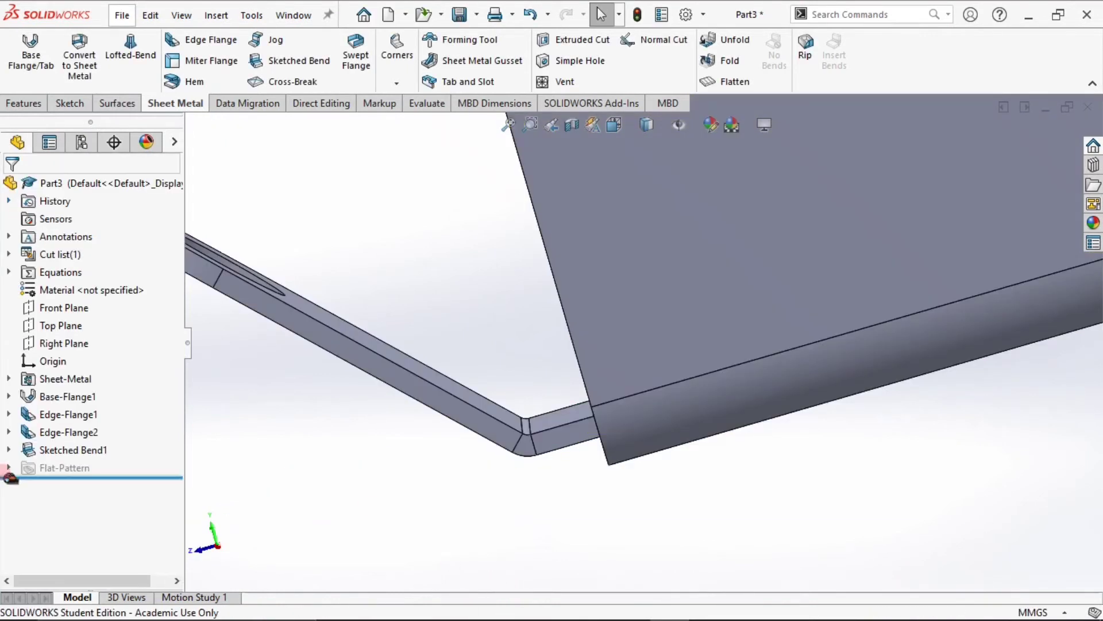
# Edit the tabs' sketched bend to use a custom 3 mm bend radius instead of the default radius
pyautogui.click(52, 451)
pyautogui.click(62, 419)
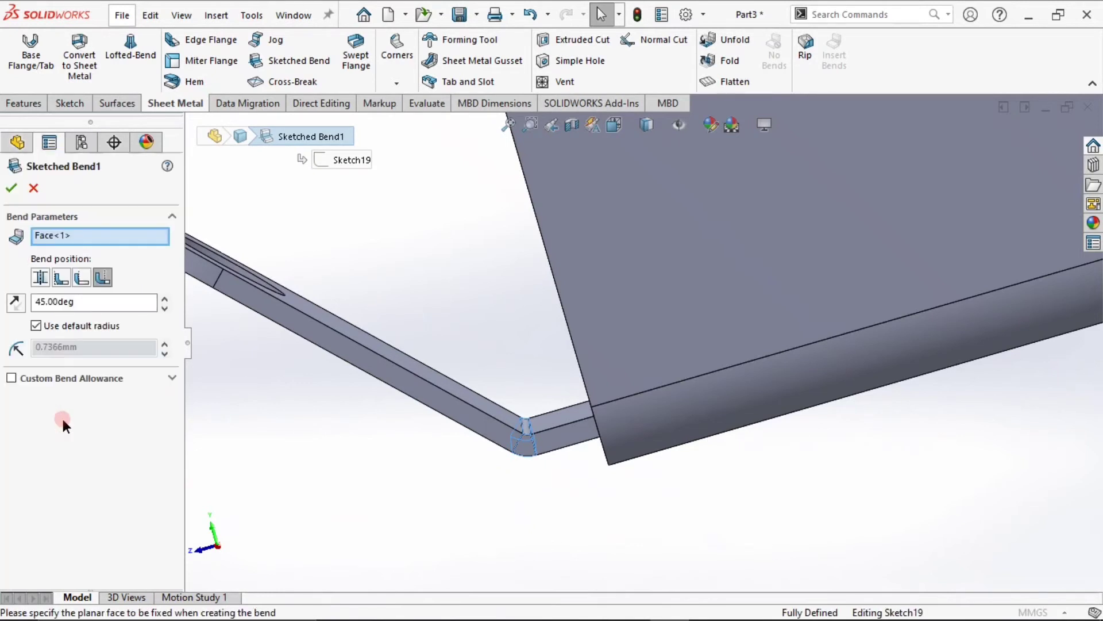
pyautogui.click(46, 325)
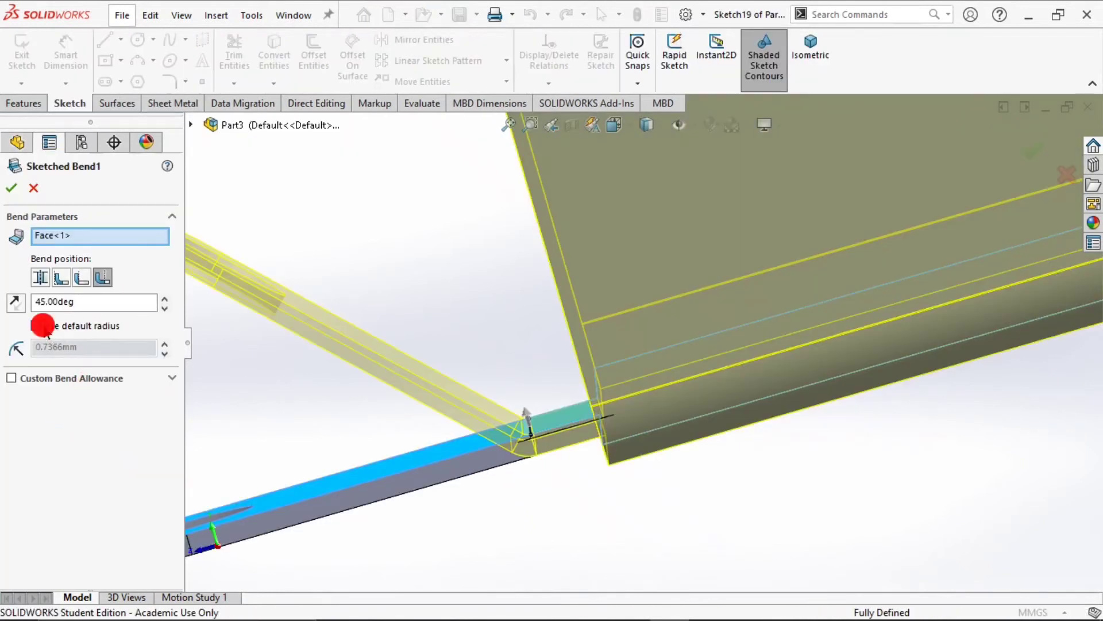
pyautogui.press('Return')
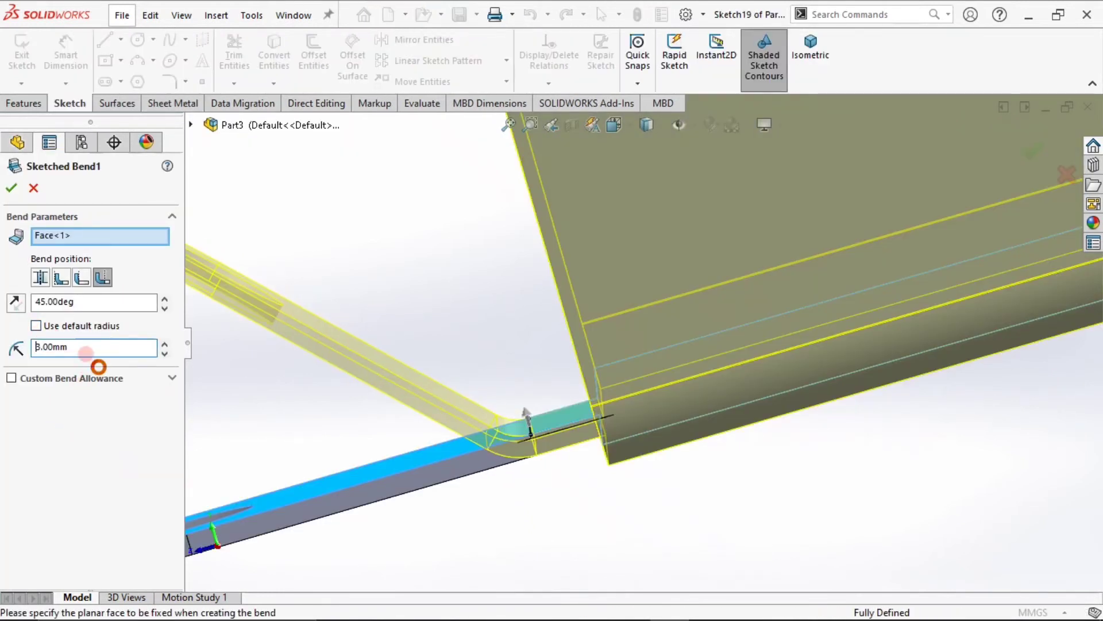
pyautogui.click(15, 183)
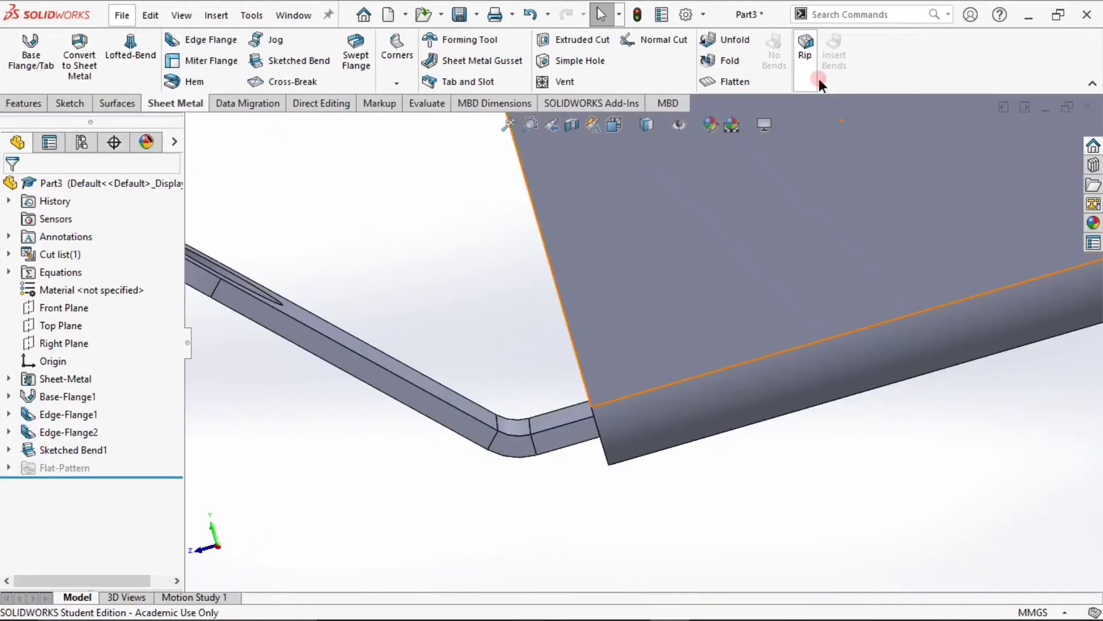
# Start a sketch on the top face of the right outward flange
pyautogui.scroll(5, 663, 510)
pyautogui.moveTo(663, 511); pyautogui.dragTo(707, 551, button='middle')
pyautogui.scroll(6, 727, 493)
pyautogui.scroll(-3, 728, 327)
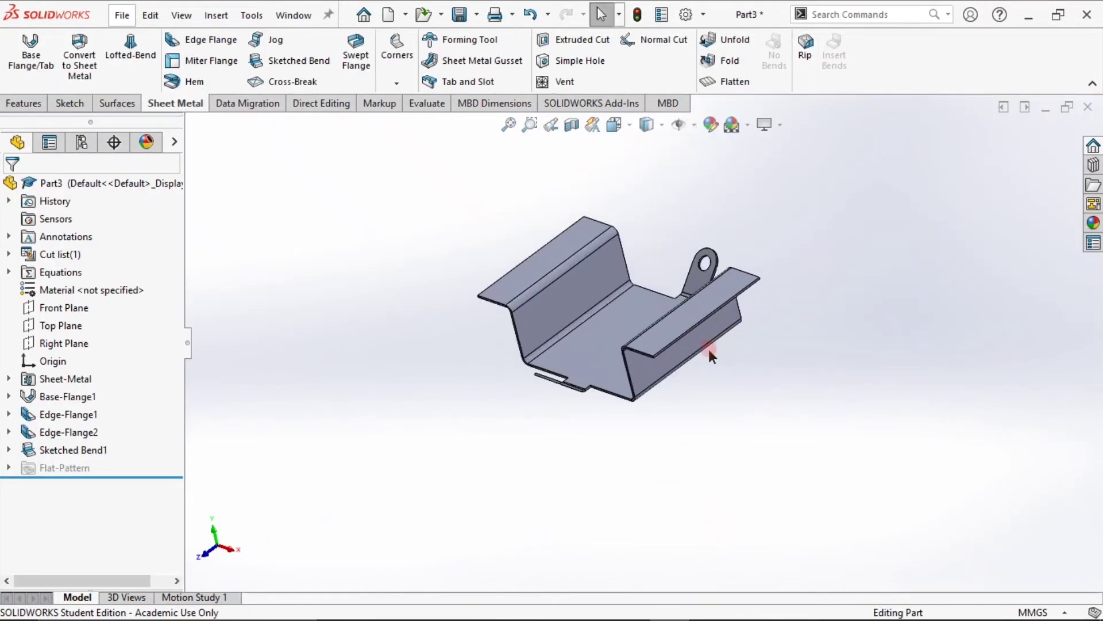
pyautogui.click(694, 310)
pyautogui.click(759, 258)
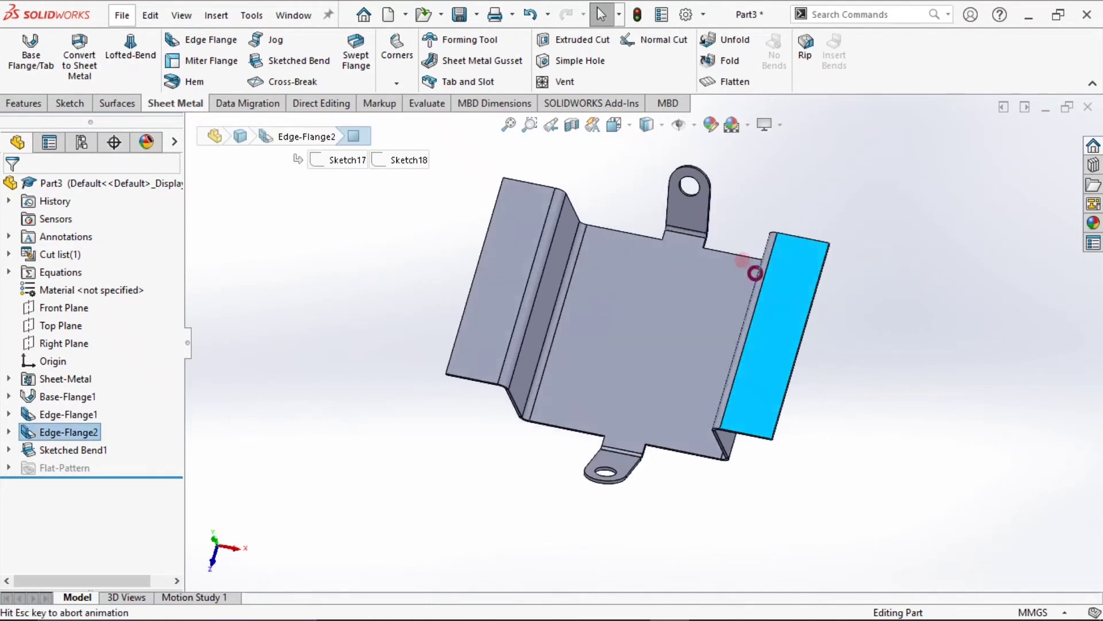
# Draw a 100 mm vertical centerline down the middle of the left outward flange, from its rear edge to its front edge
pyautogui.click(121, 39)
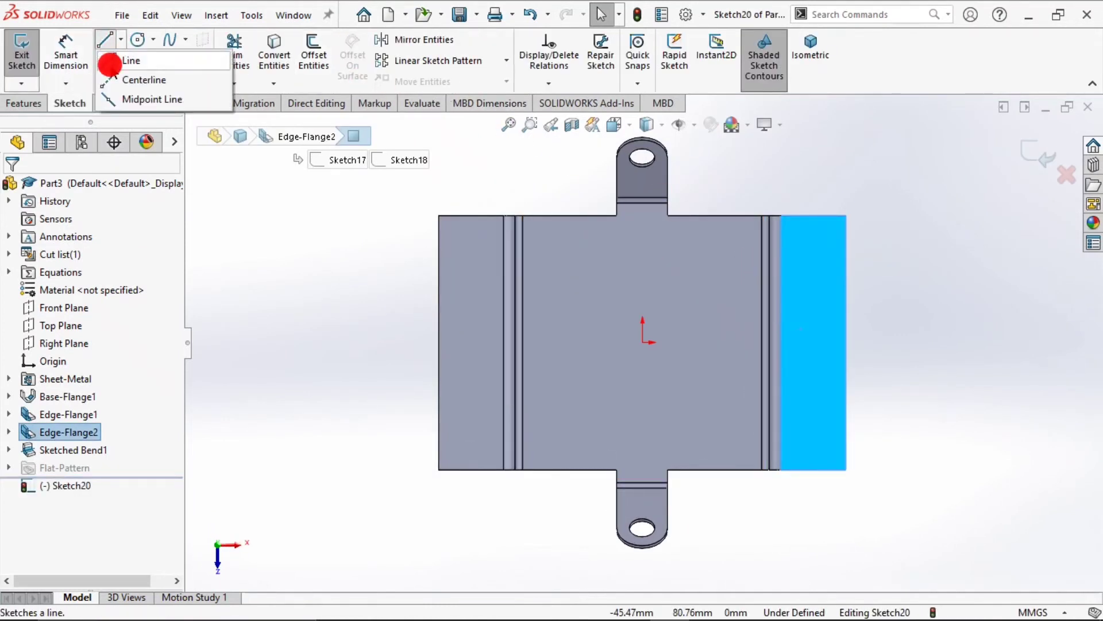
pyautogui.click(137, 80)
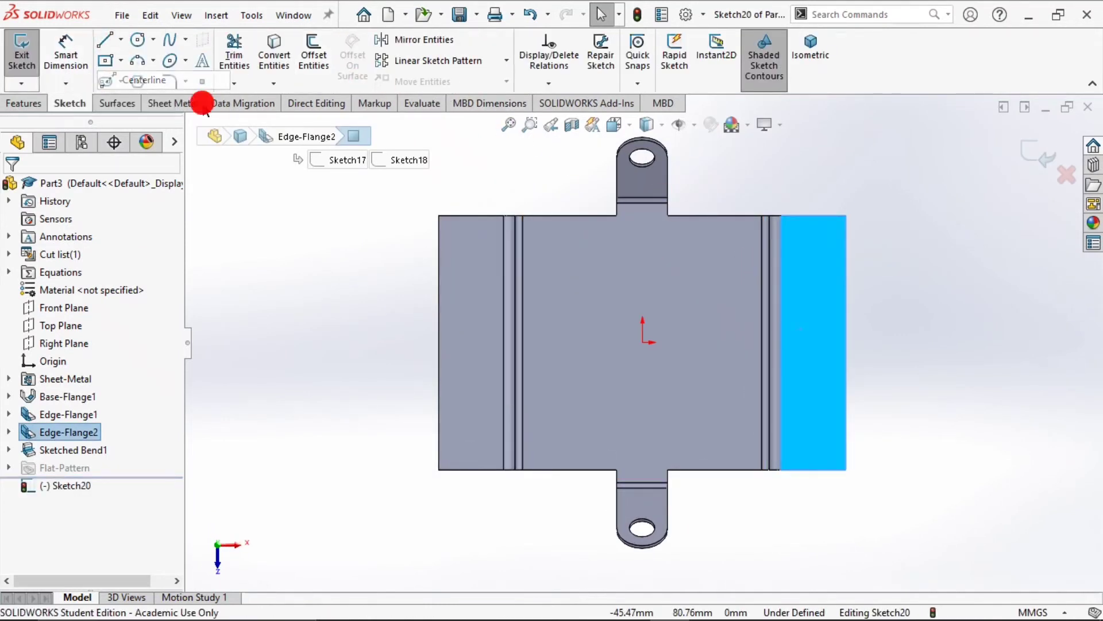
pyautogui.click(471, 216)
pyautogui.click(472, 469)
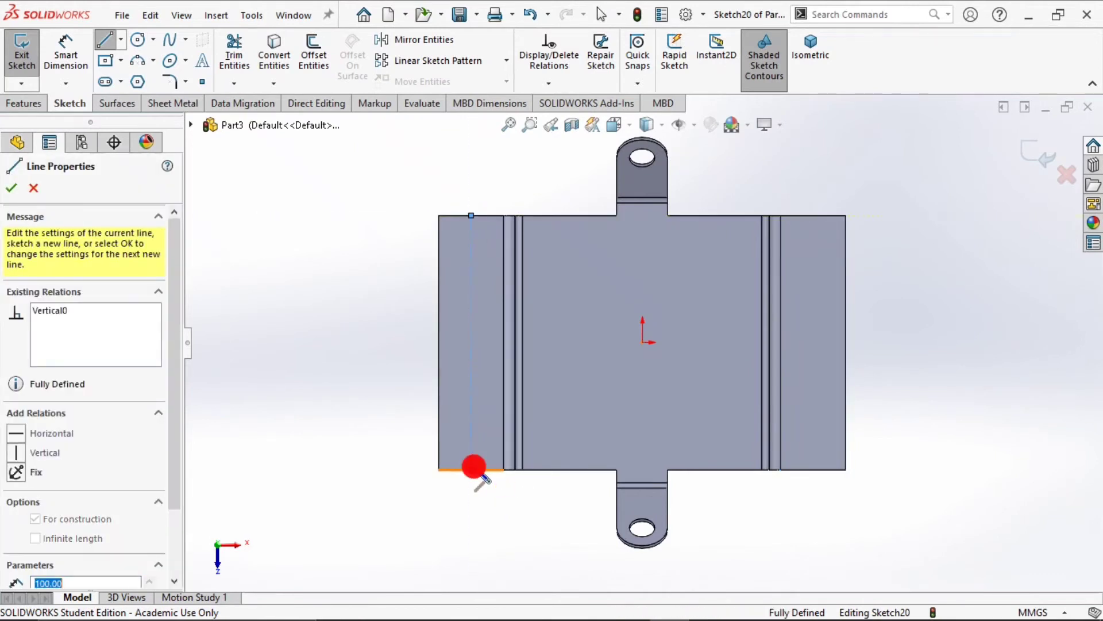
pyautogui.press('Escape')
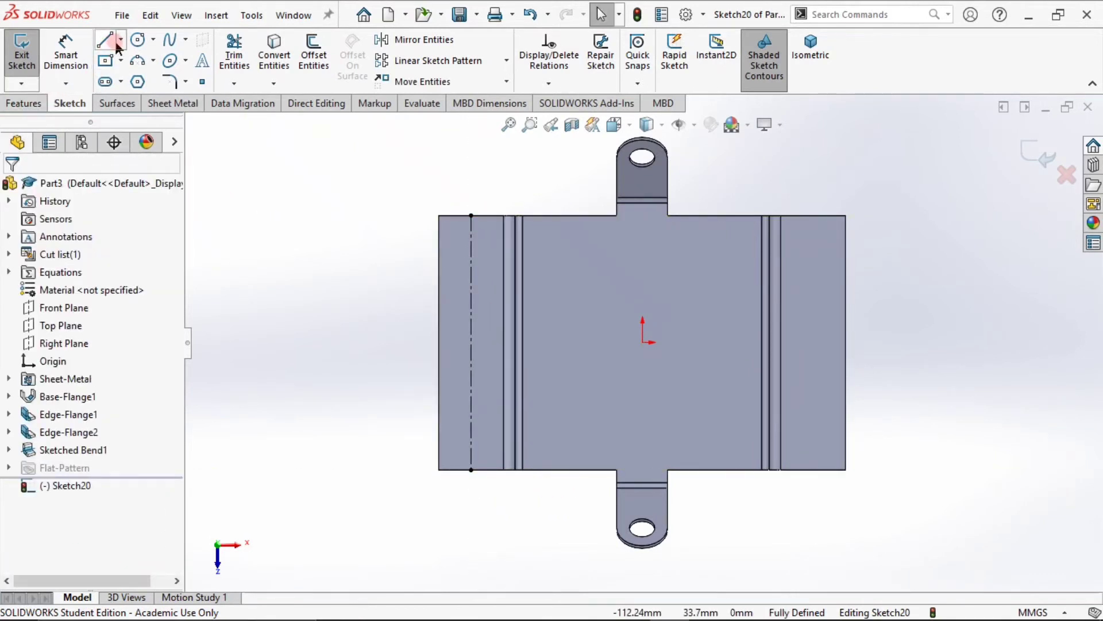
# Draw a short vertical centerline from the origin toward the rear tab
pyautogui.click(120, 40)
pyautogui.click(131, 79)
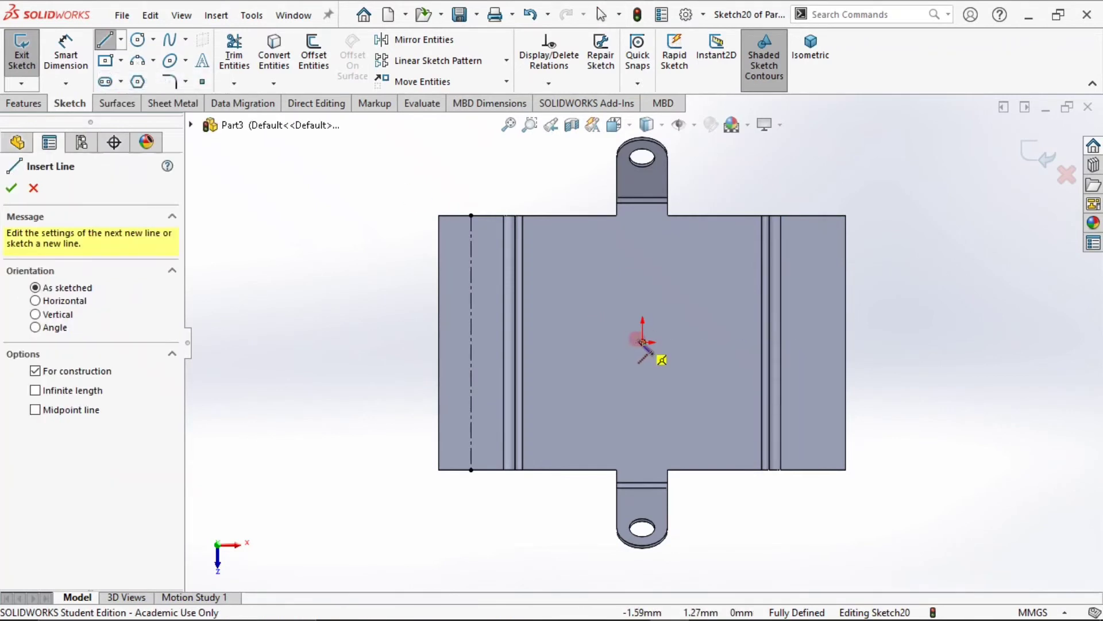
pyautogui.click(643, 342)
pyautogui.click(642, 267)
pyautogui.press('Escape')
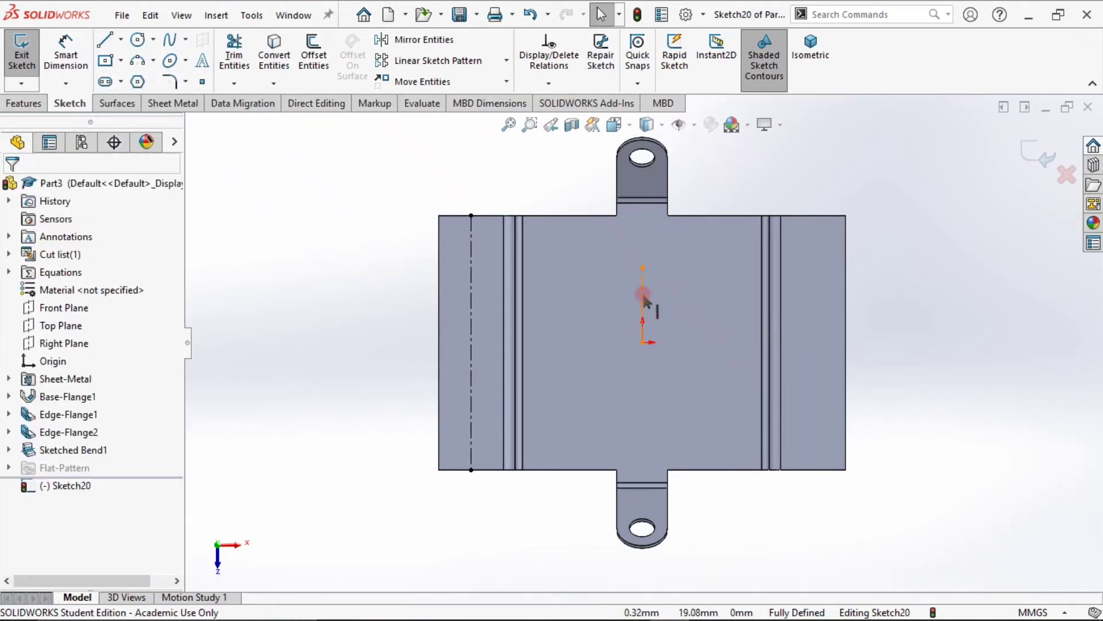
# Sketch three circles on the left flange's centerline, the upper about 8 mm in diameter and the middle one about 11 mm at the line's midpoint
pyautogui.click(138, 40)
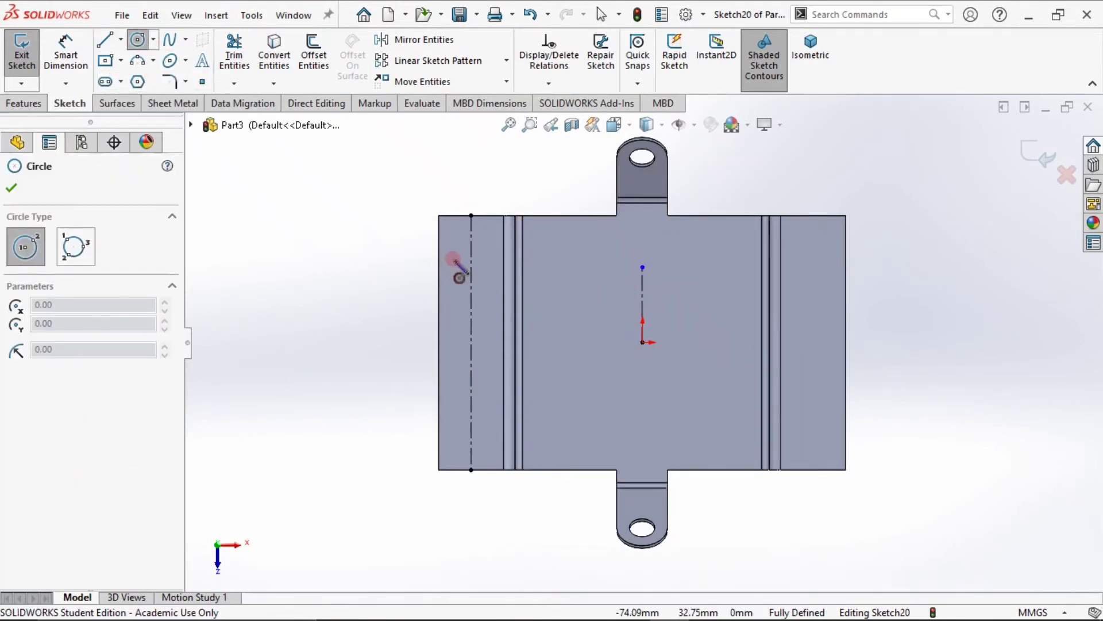
pyautogui.click(481, 260)
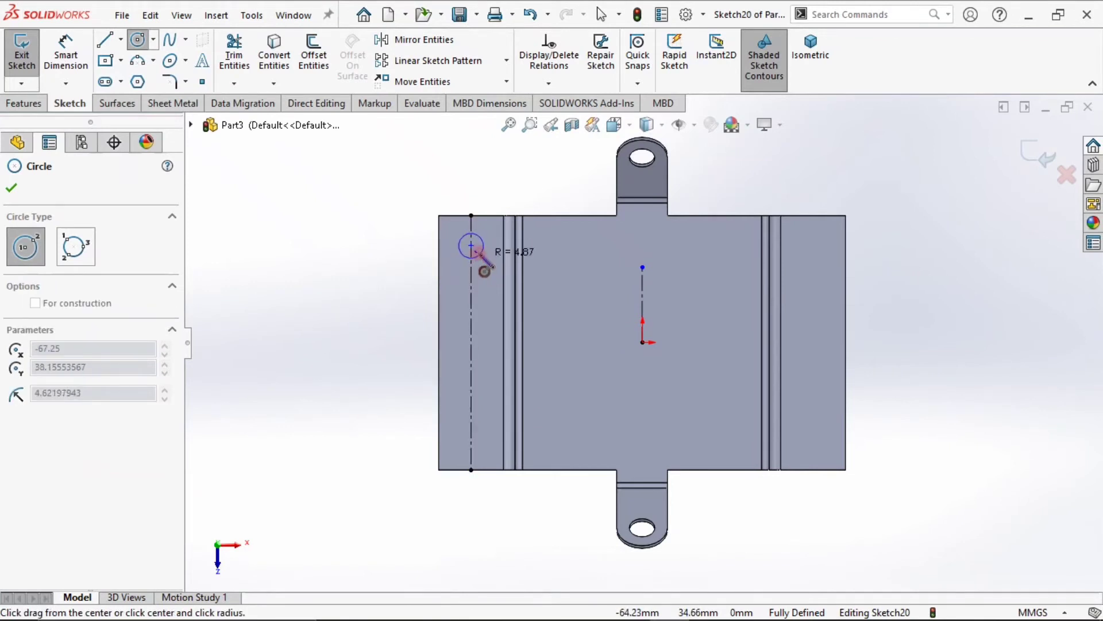
pyautogui.click(482, 256)
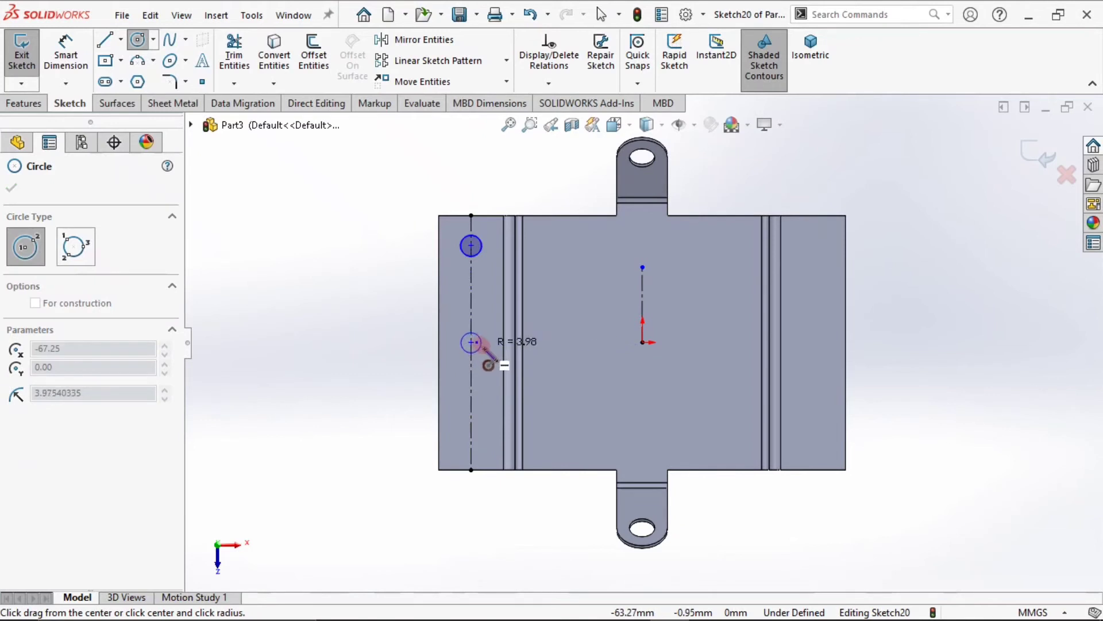
pyautogui.click(484, 343)
pyautogui.click(471, 437)
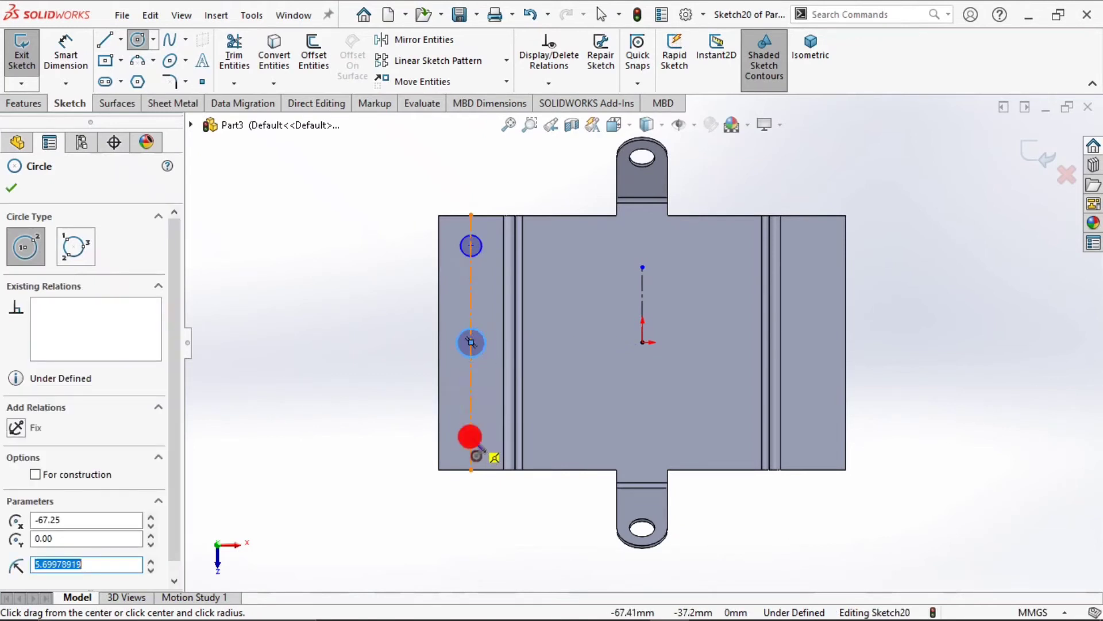
pyautogui.click(481, 436)
pyautogui.press('Escape')
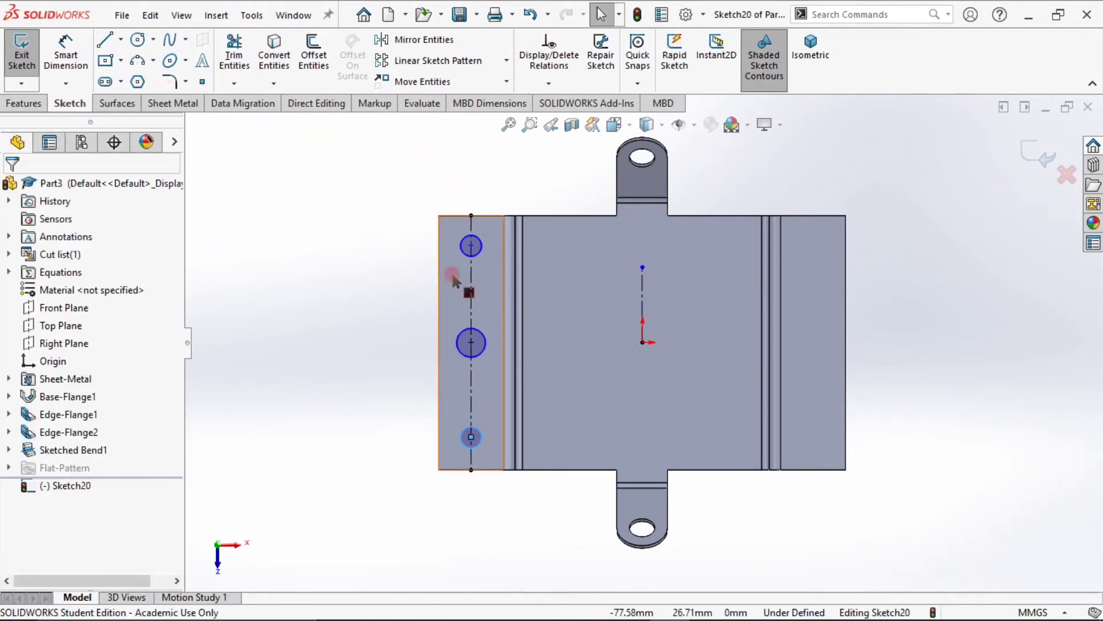
# Make the three circles on the left flange equal in size
pyautogui.click(479, 253)
pyautogui.keyDown('ctrl'); pyautogui.click(480, 333); pyautogui.keyUp('ctrl')
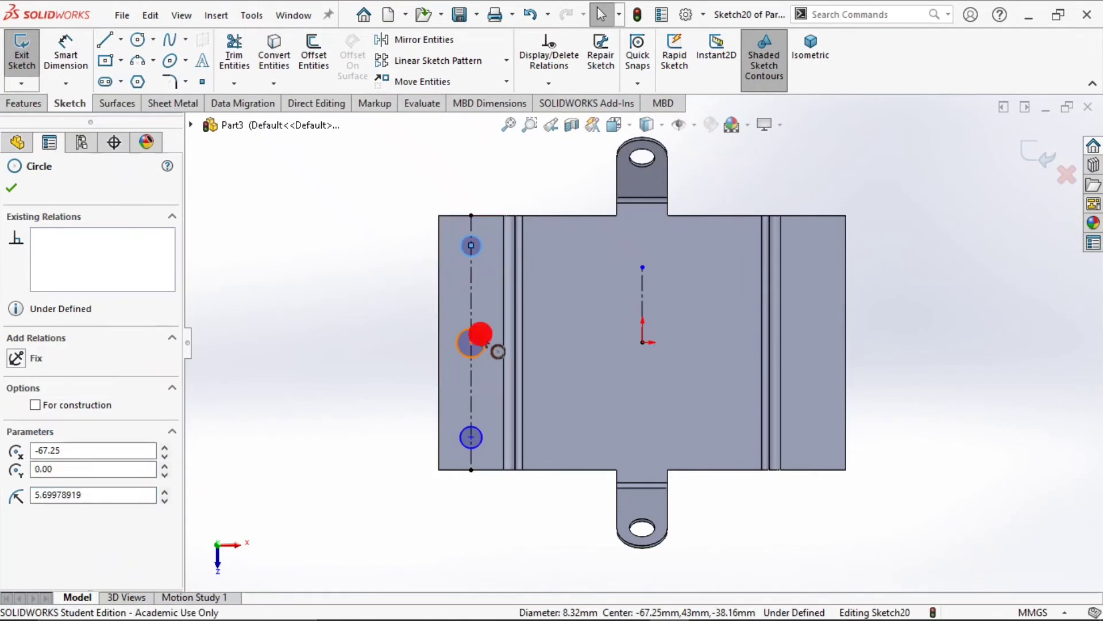
pyautogui.keyDown('ctrl'); pyautogui.click(475, 429); pyautogui.keyUp('ctrl')
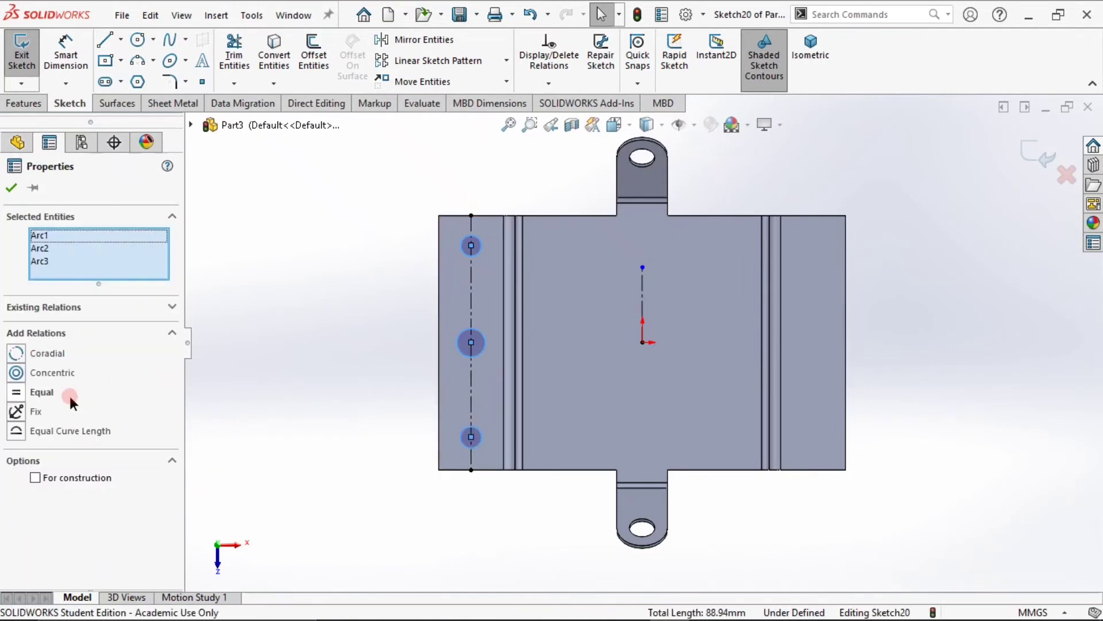
pyautogui.click(52, 391)
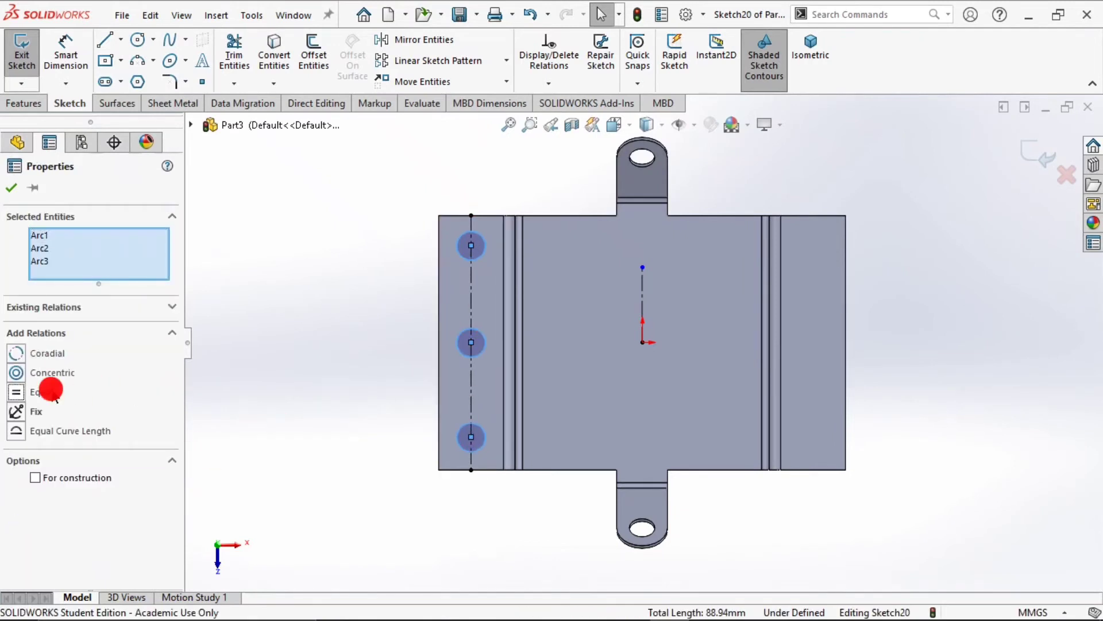
pyautogui.click(389, 323)
# Dimension the upper circle on the left flange to a 10 mm diameter
pyautogui.click(65, 54)
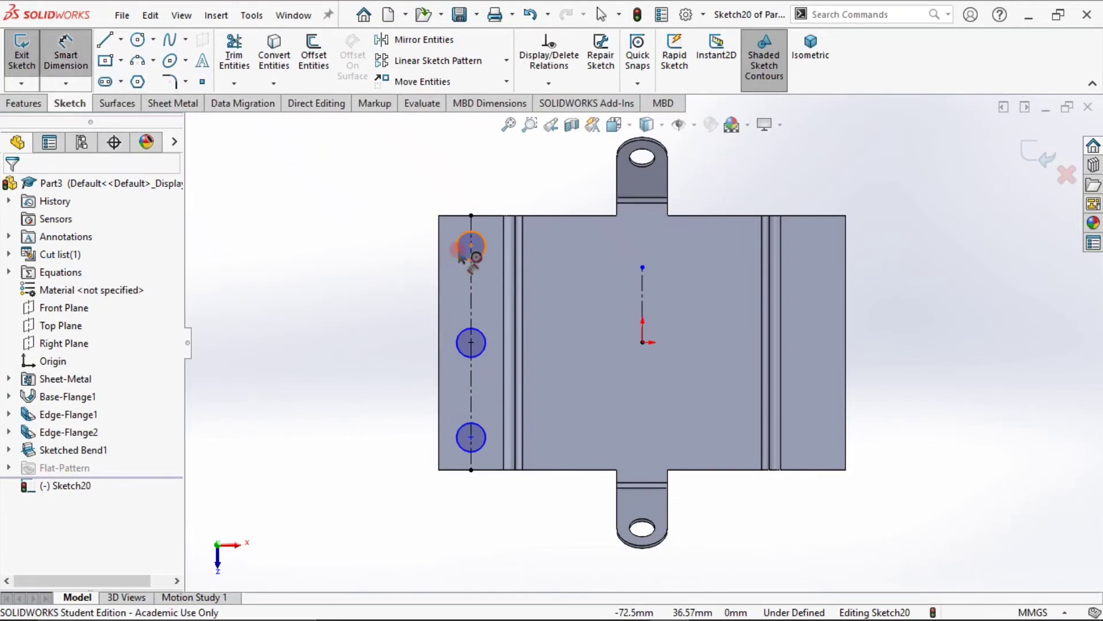
pyautogui.click(460, 238)
pyautogui.click(345, 183)
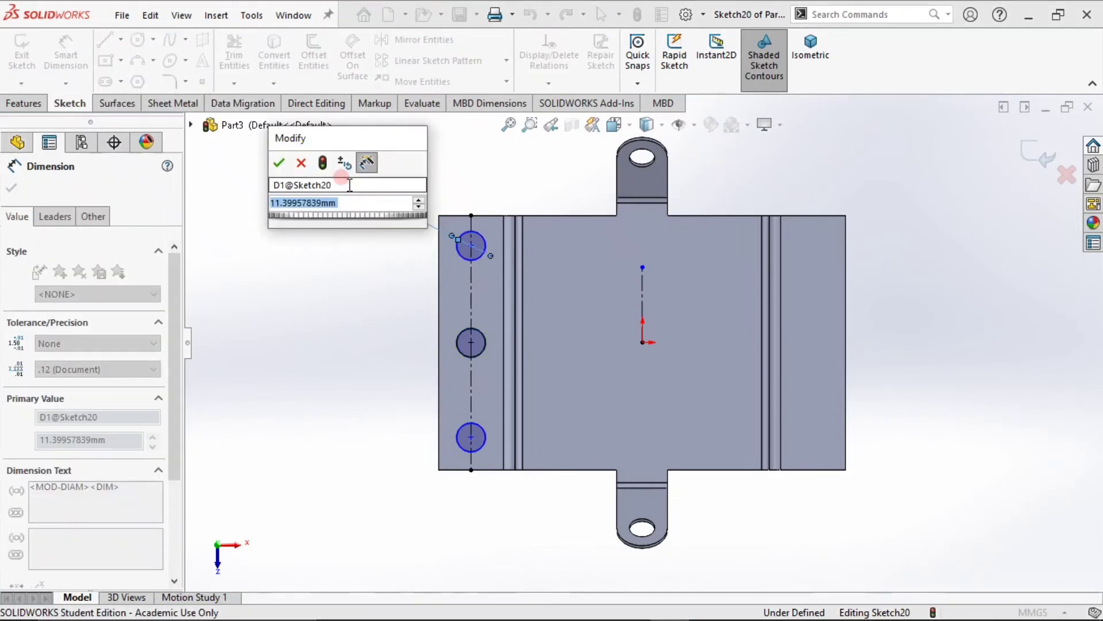
pyautogui.write('10')
pyautogui.press('Return')
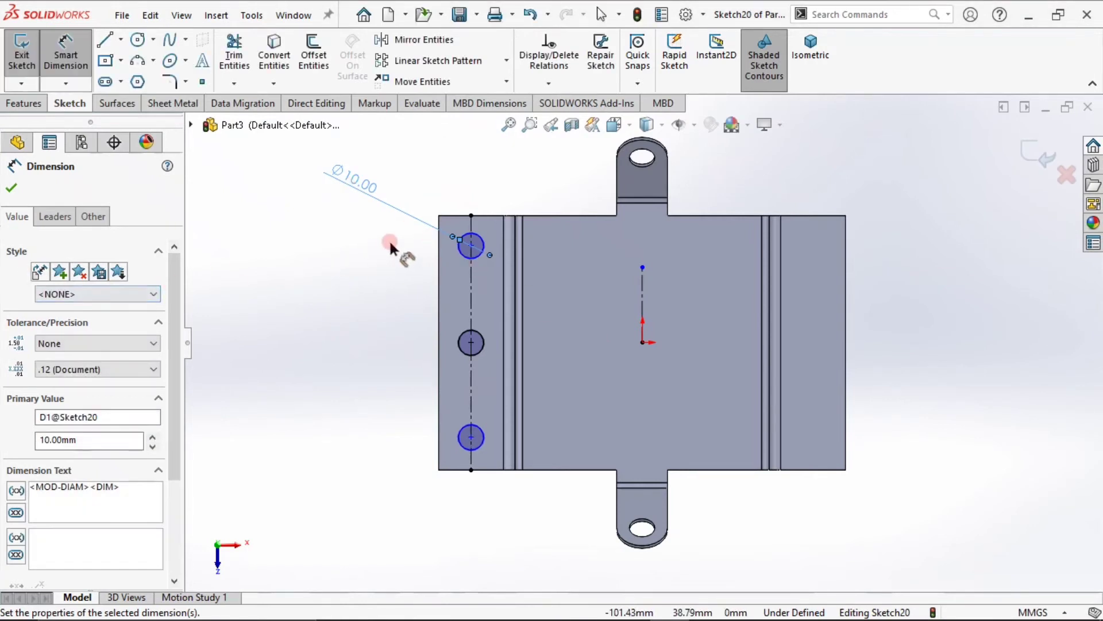
# Dimension the distance between the centres of the upper and middle circles as 38 mm
pyautogui.scroll(-5, 477, 236)
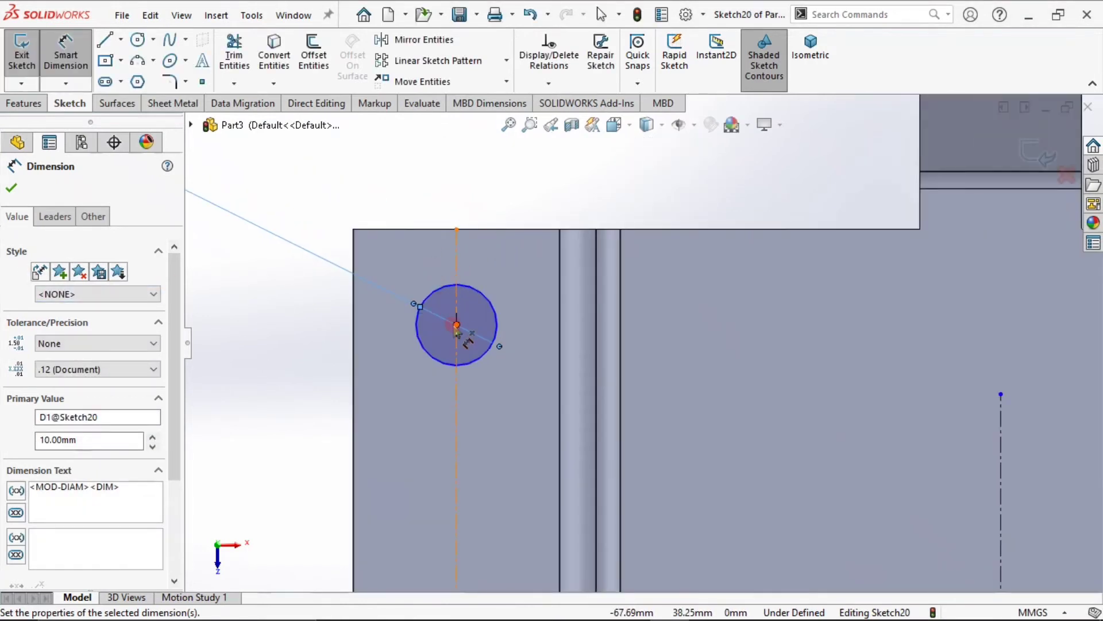
pyautogui.click(456, 325)
pyautogui.scroll(5, 534, 457)
pyautogui.click(584, 432)
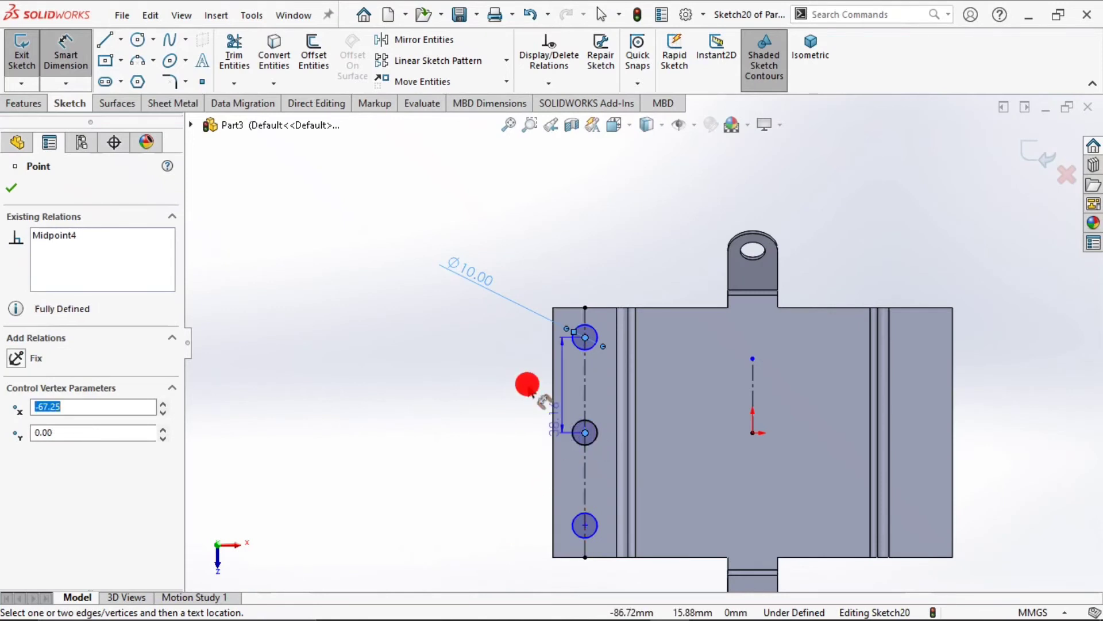
pyautogui.click(485, 386)
pyautogui.write('3')
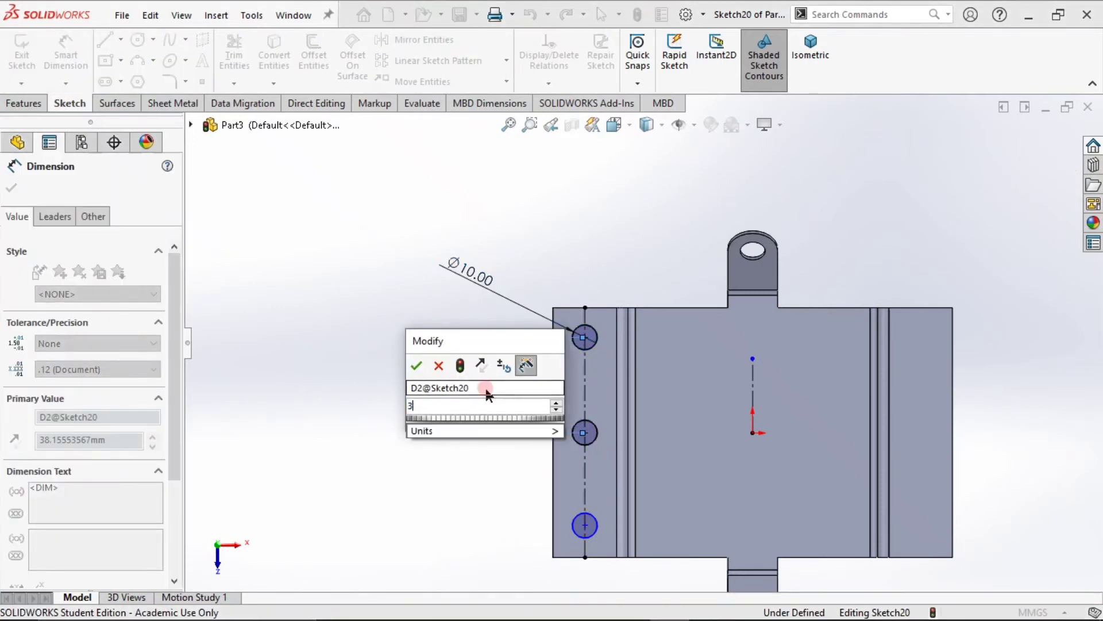
pyautogui.write('8')
pyautogui.press('Return')
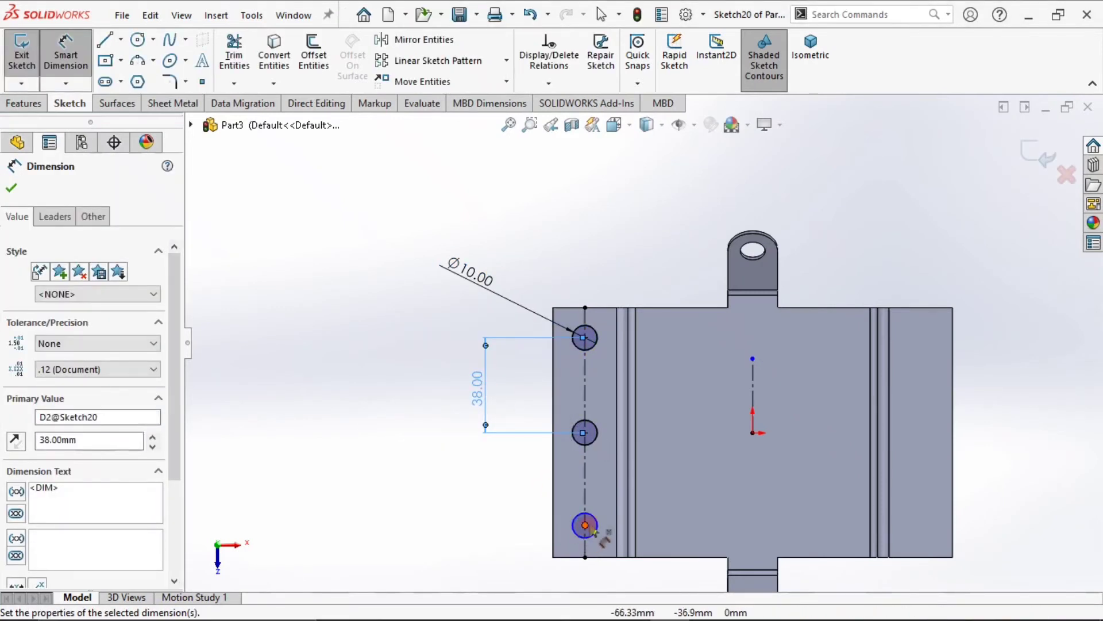
# Dimension the distance between the centres of the middle and lower circles as 38 mm
pyautogui.click(585, 432)
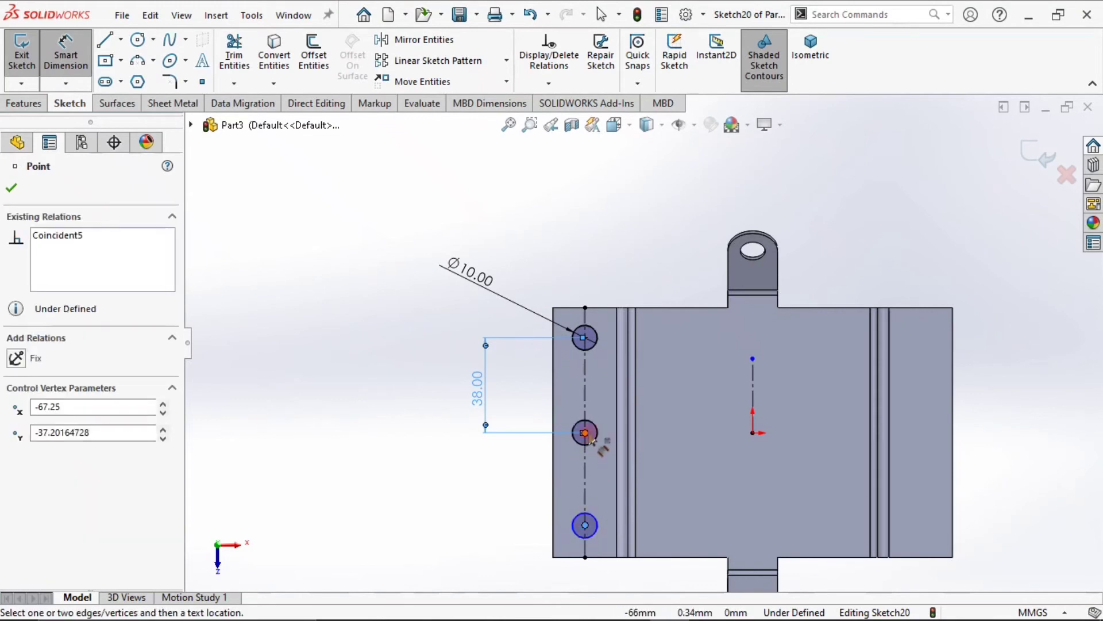
pyautogui.click(589, 435)
pyautogui.click(498, 469)
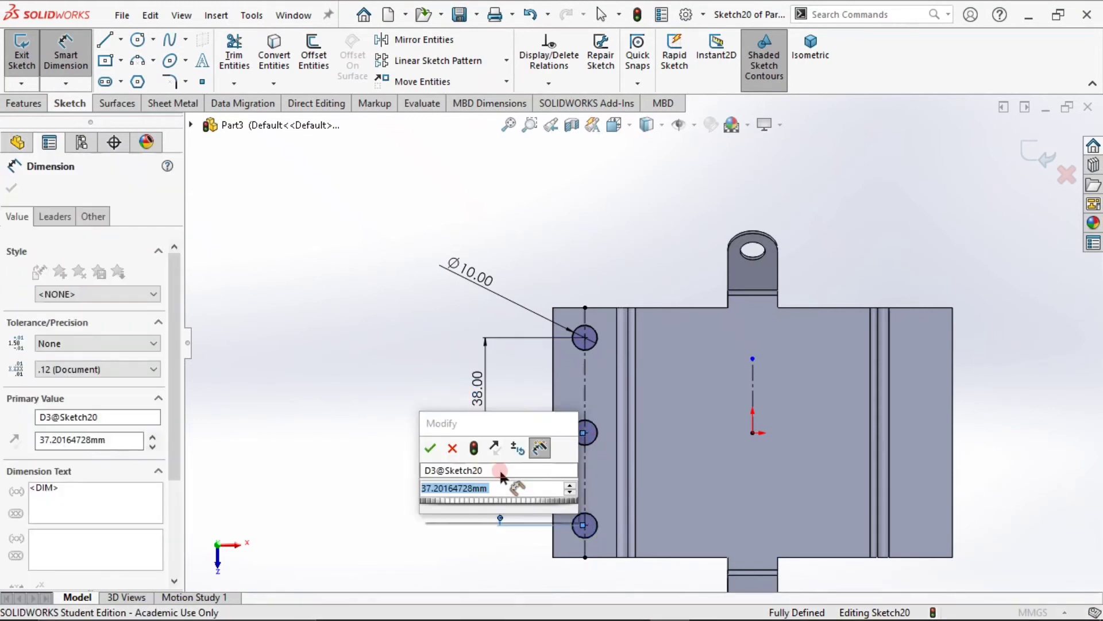
pyautogui.write('38')
pyautogui.press('Return')
pyautogui.press('Escape')
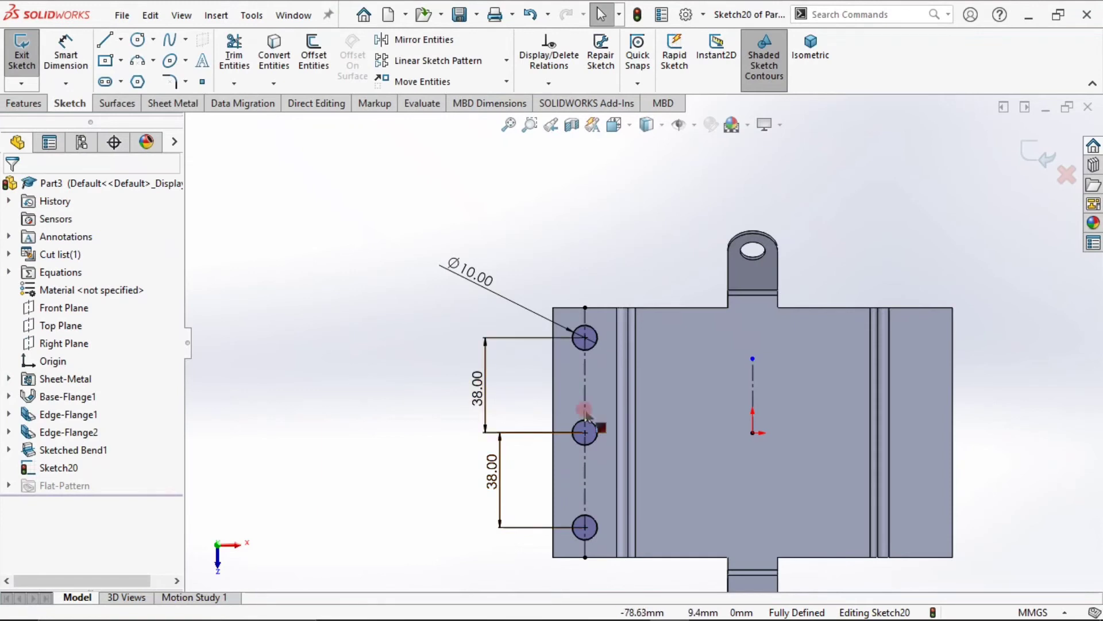
# Mirror the three flange circles about the vertical centerline at the origin onto the opposite flange
pyautogui.click(592, 424)
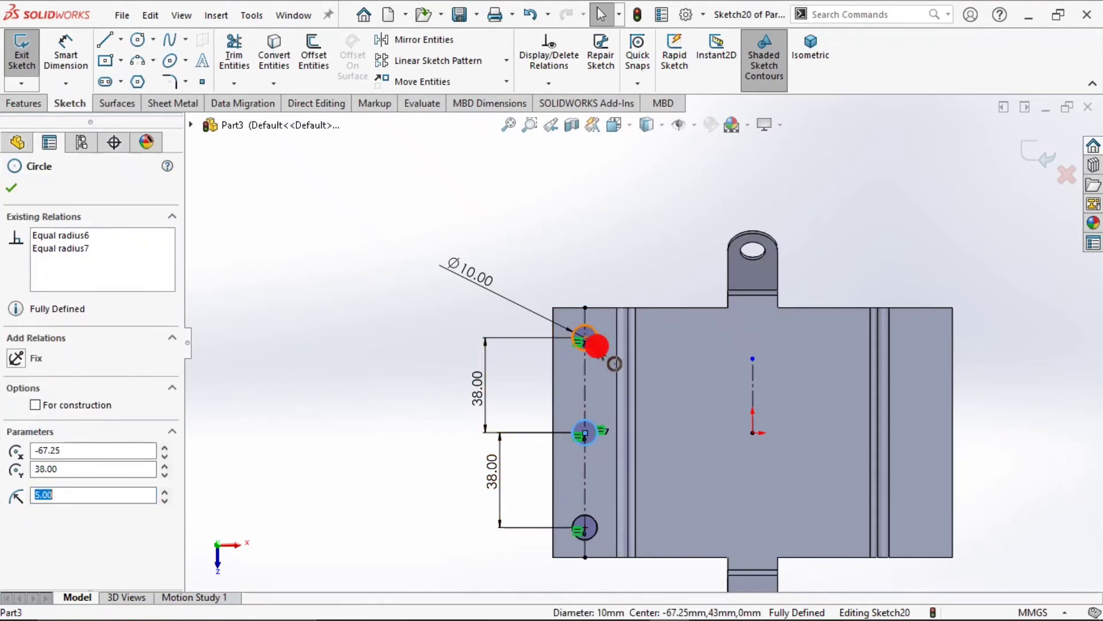
pyautogui.keyDown('ctrl'); pyautogui.click(594, 345); pyautogui.keyUp('ctrl')
pyautogui.keyDown('ctrl'); pyautogui.click(588, 526); pyautogui.keyUp('ctrl')
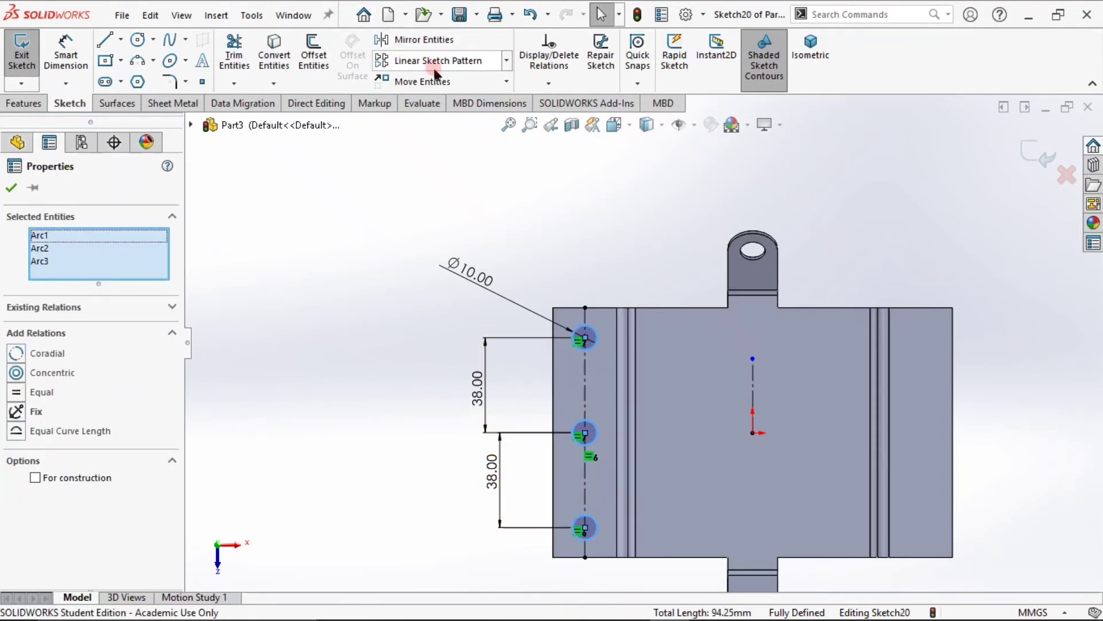
pyautogui.click(439, 40)
pyautogui.click(123, 405)
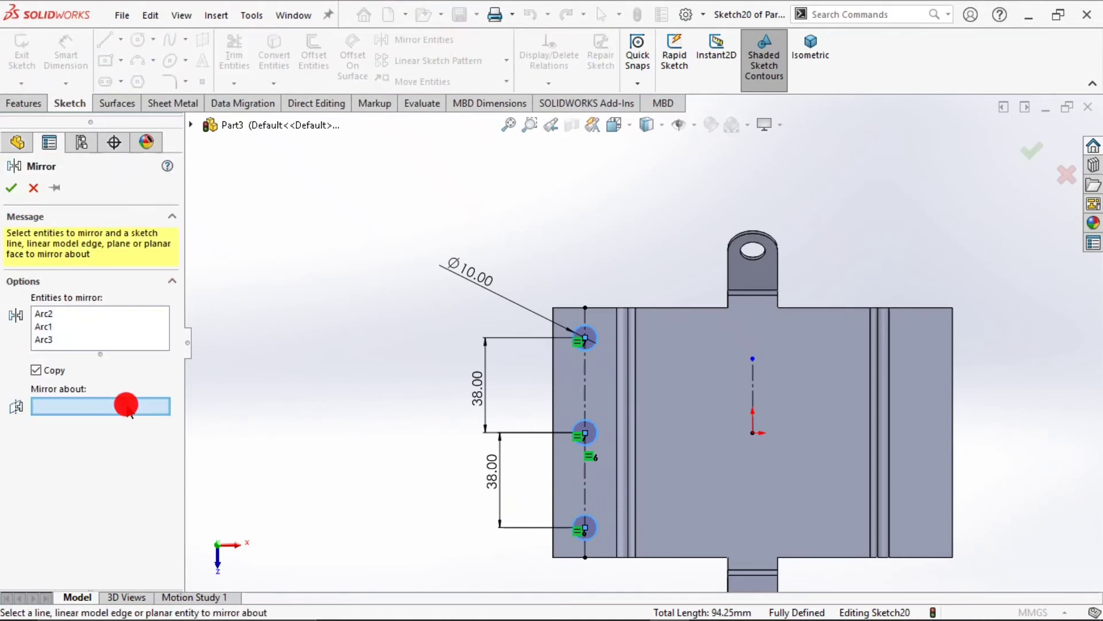
pyautogui.click(751, 383)
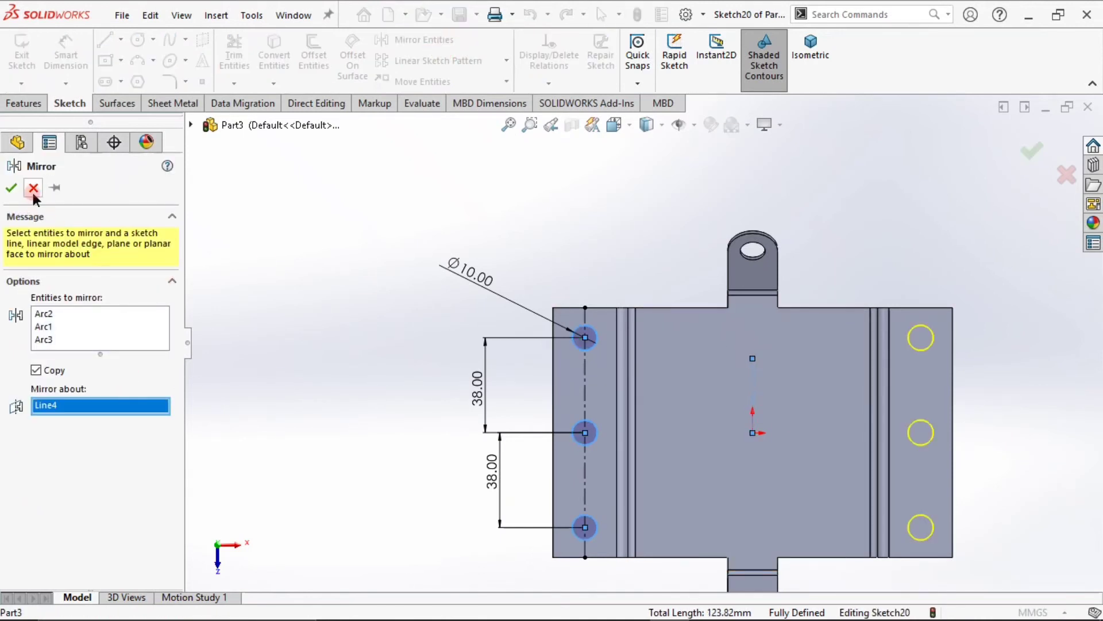
pyautogui.click(10, 187)
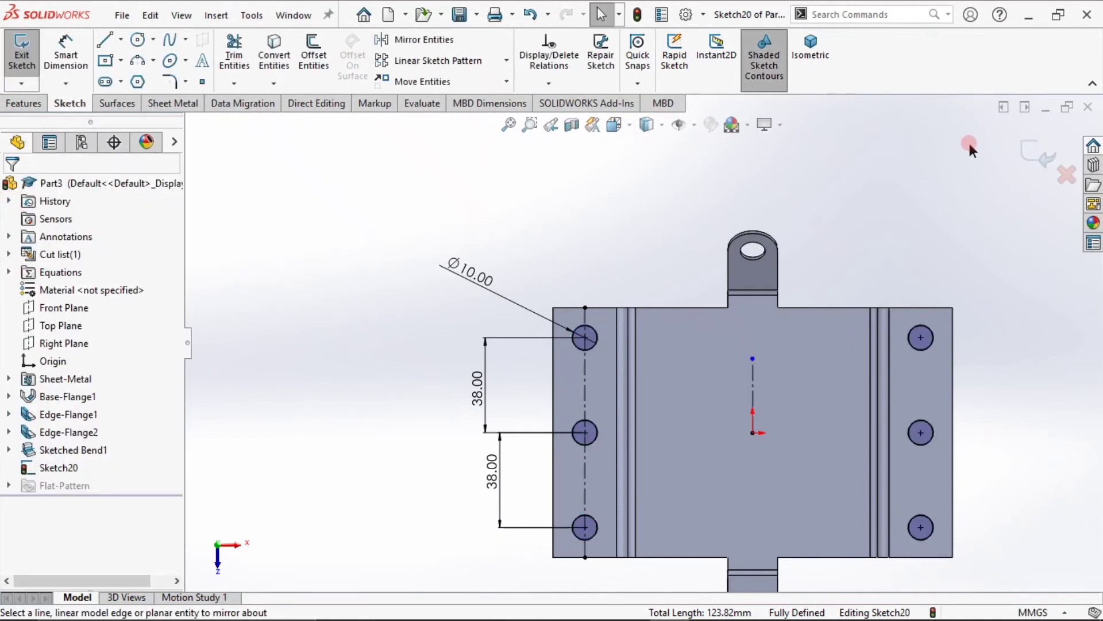
# Dismiss the warning dialog and exit the sketch of the flange holes
pyautogui.click(1022, 157)
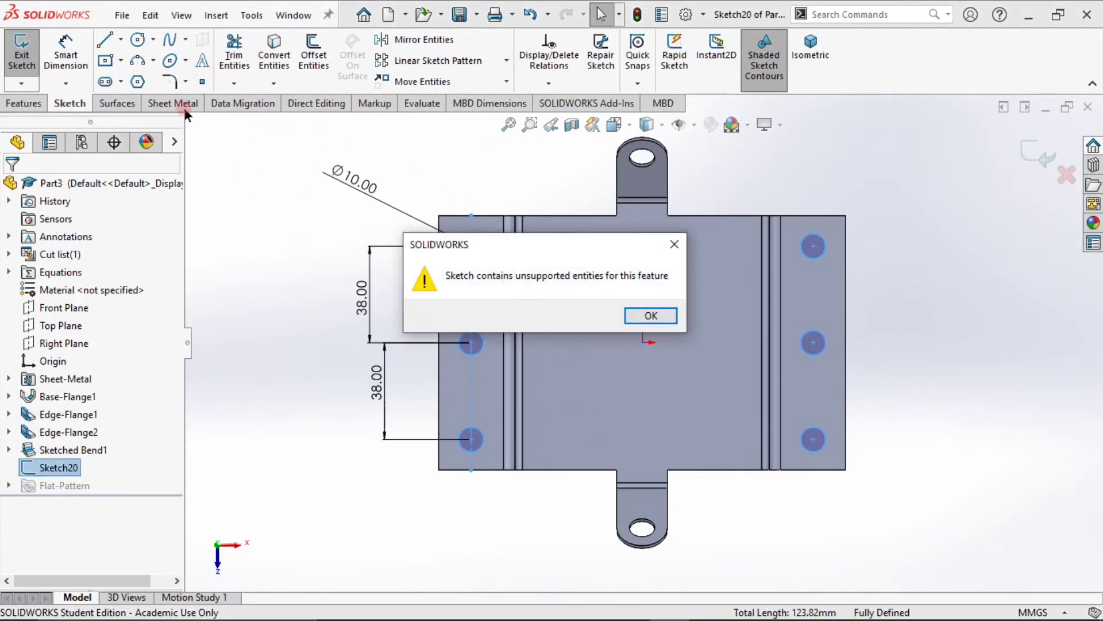
pyautogui.click(646, 317)
pyautogui.click(651, 314)
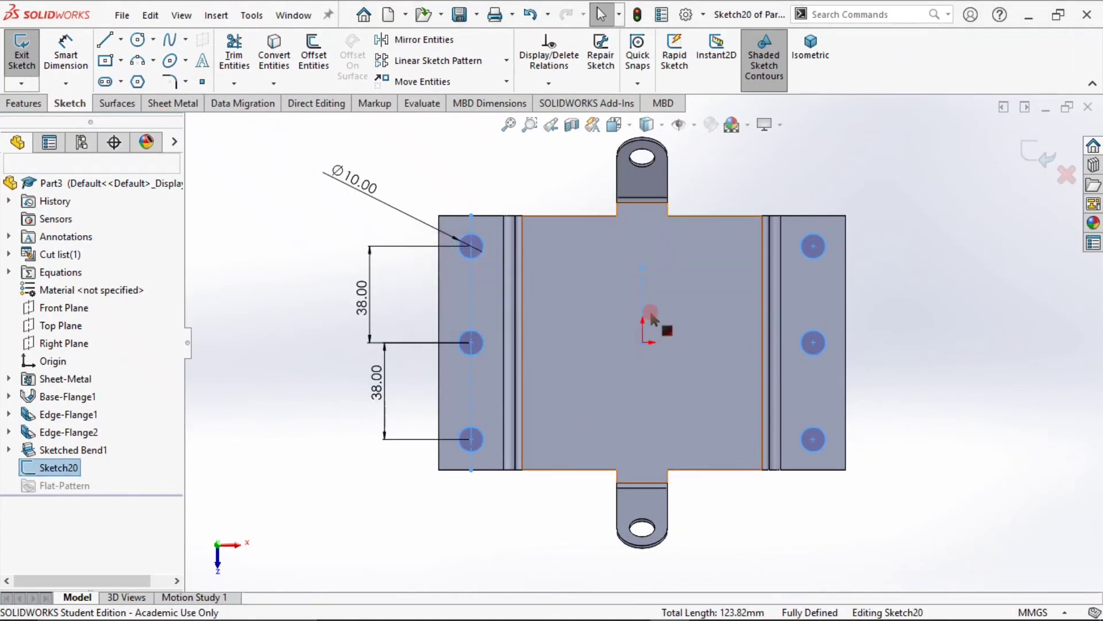
pyautogui.click(1024, 151)
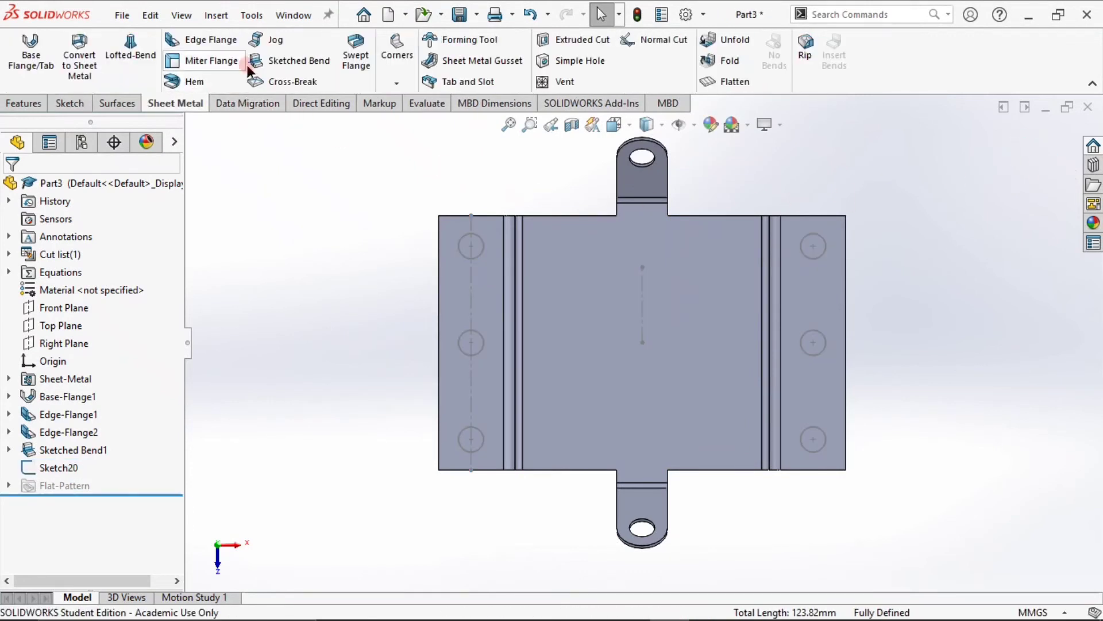
# Cut the six sketched flange circles with an Extruded Cut set to Through All, checking the preview in the isometric view
pyautogui.click(592, 39)
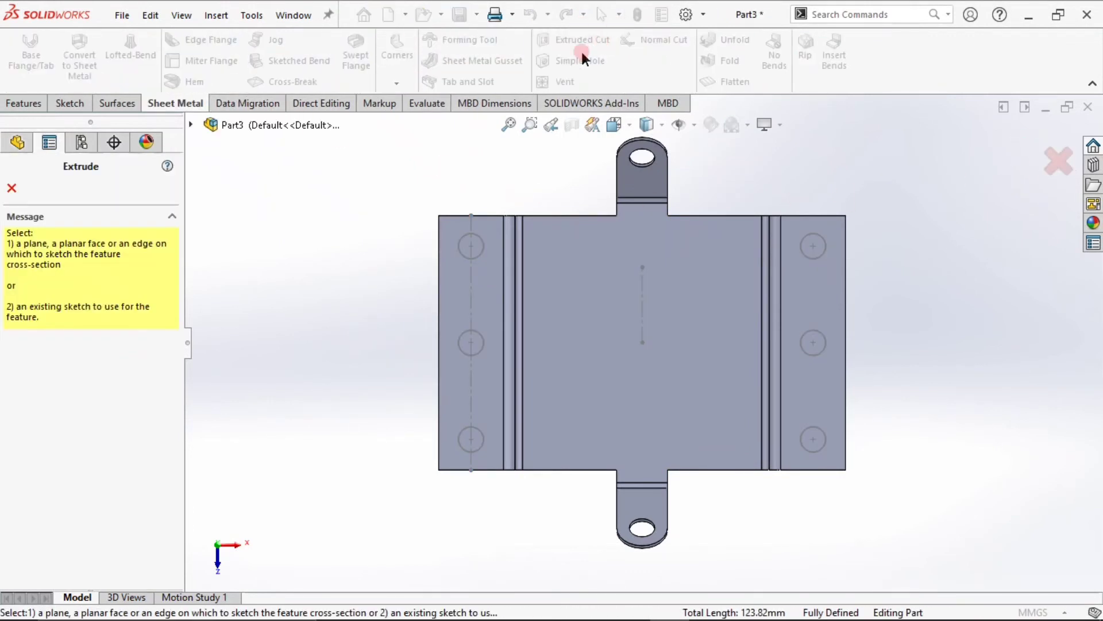
pyautogui.click(191, 122)
pyautogui.click(254, 410)
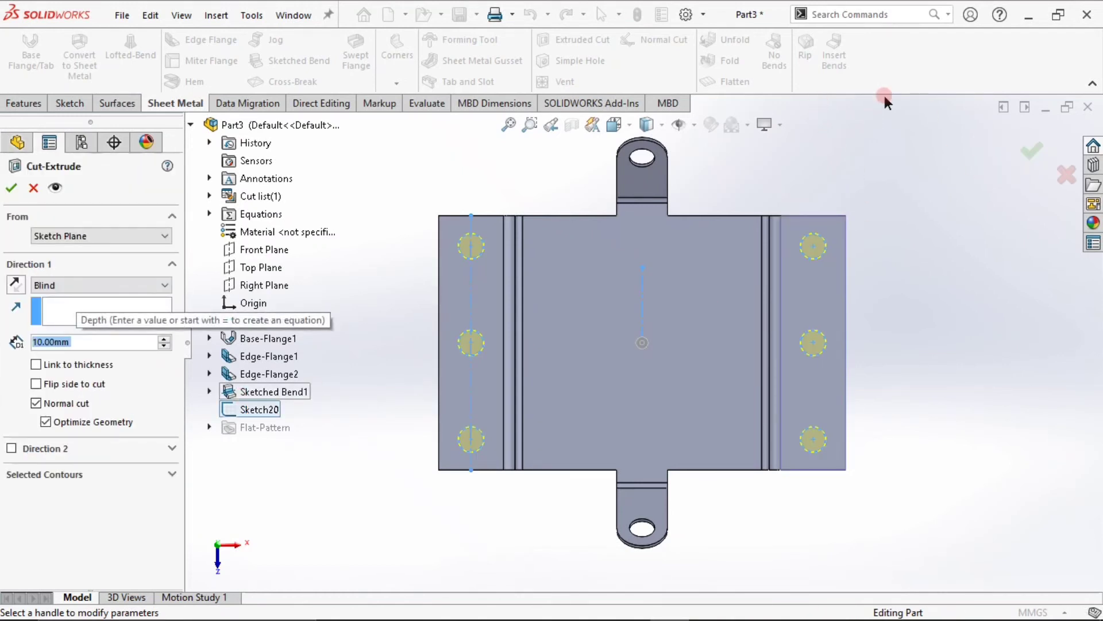
pyautogui.click(896, 12)
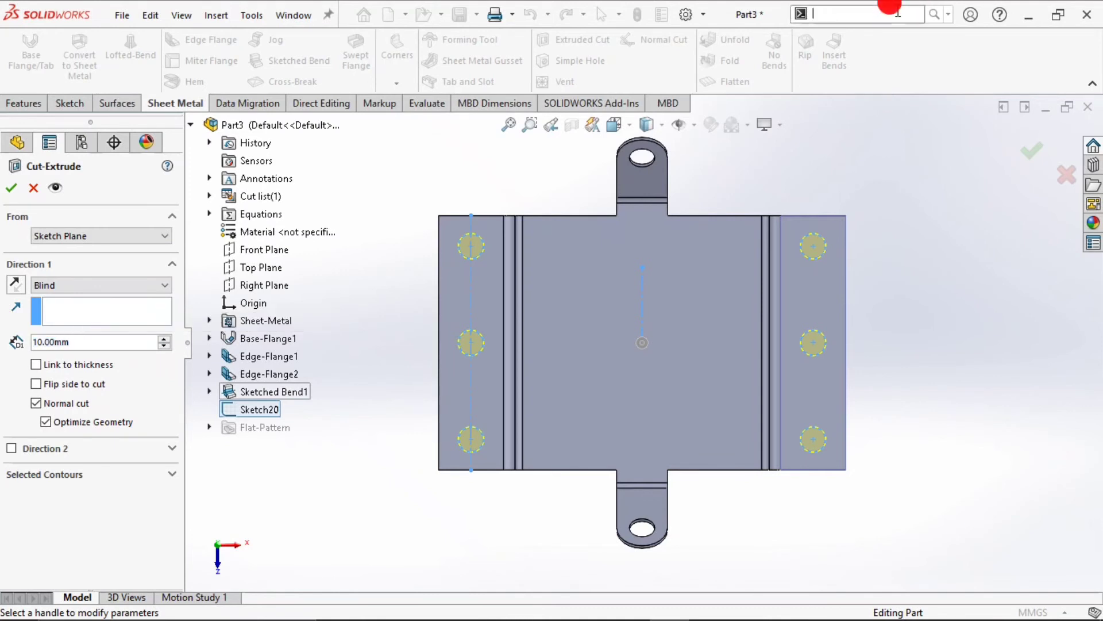
pyautogui.write('iso')
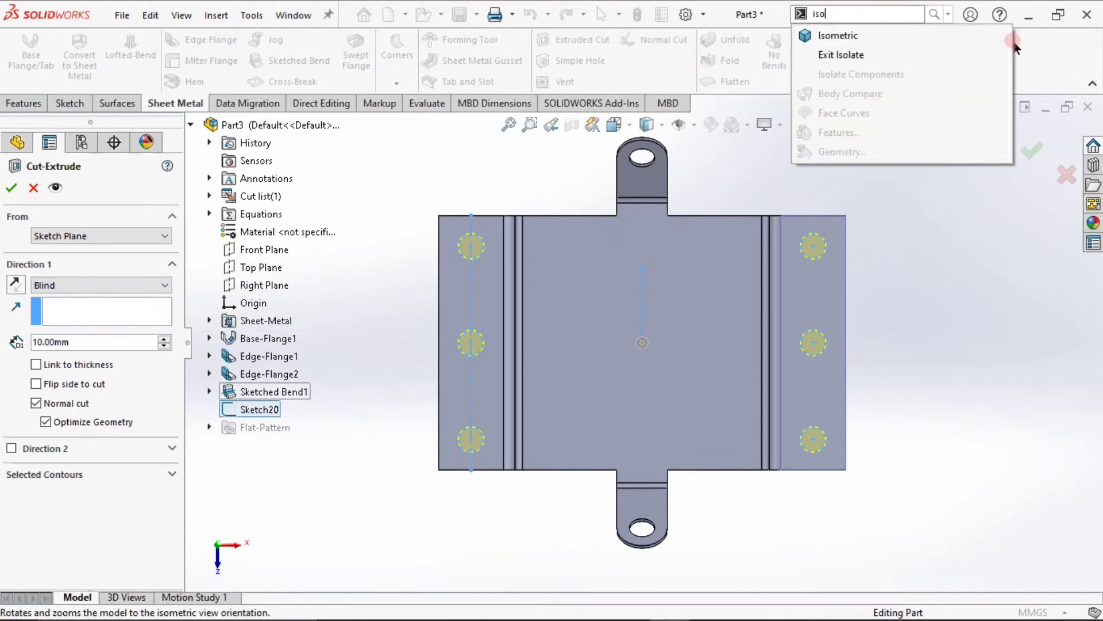
pyautogui.click(998, 35)
pyautogui.click(869, 59)
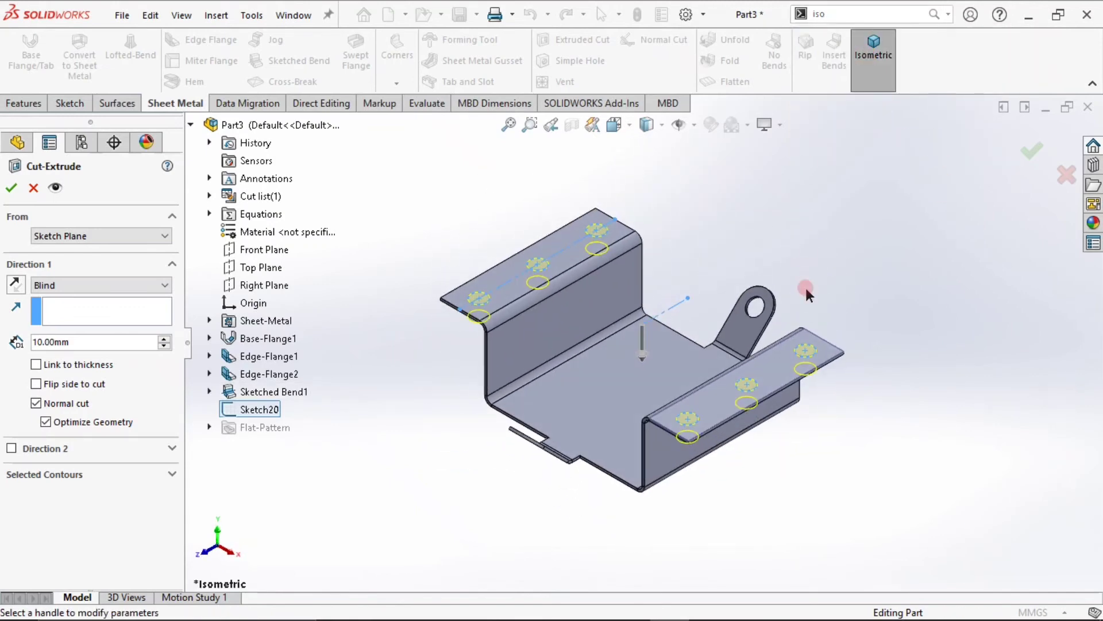
pyautogui.scroll(-5, 661, 417)
pyautogui.scroll(5, 659, 412)
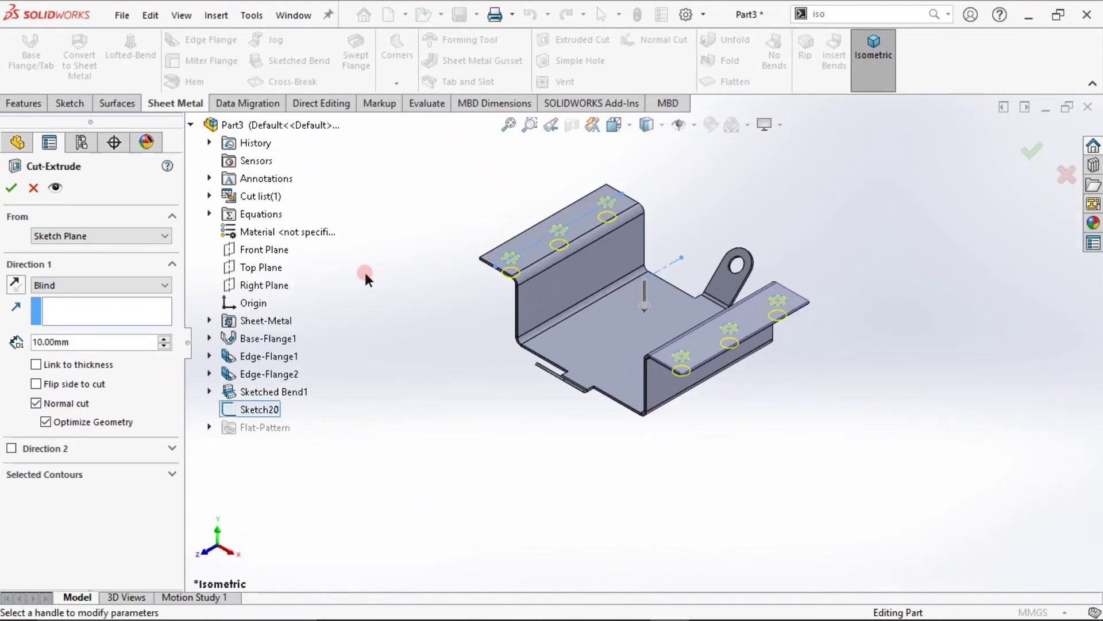
pyautogui.click(106, 287)
pyautogui.click(103, 311)
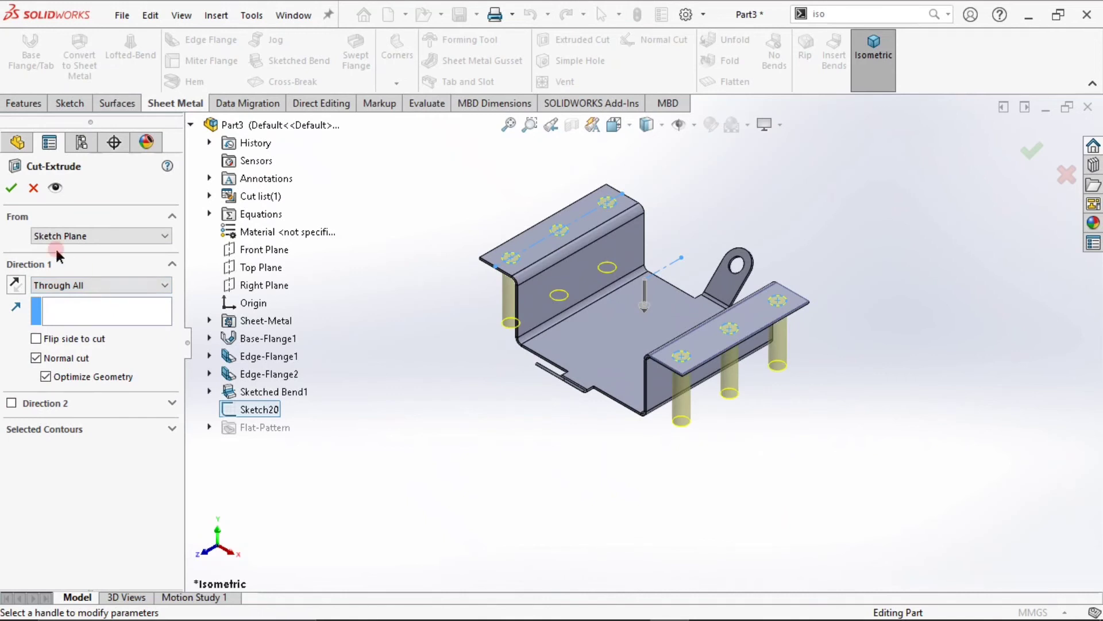
pyautogui.click(8, 183)
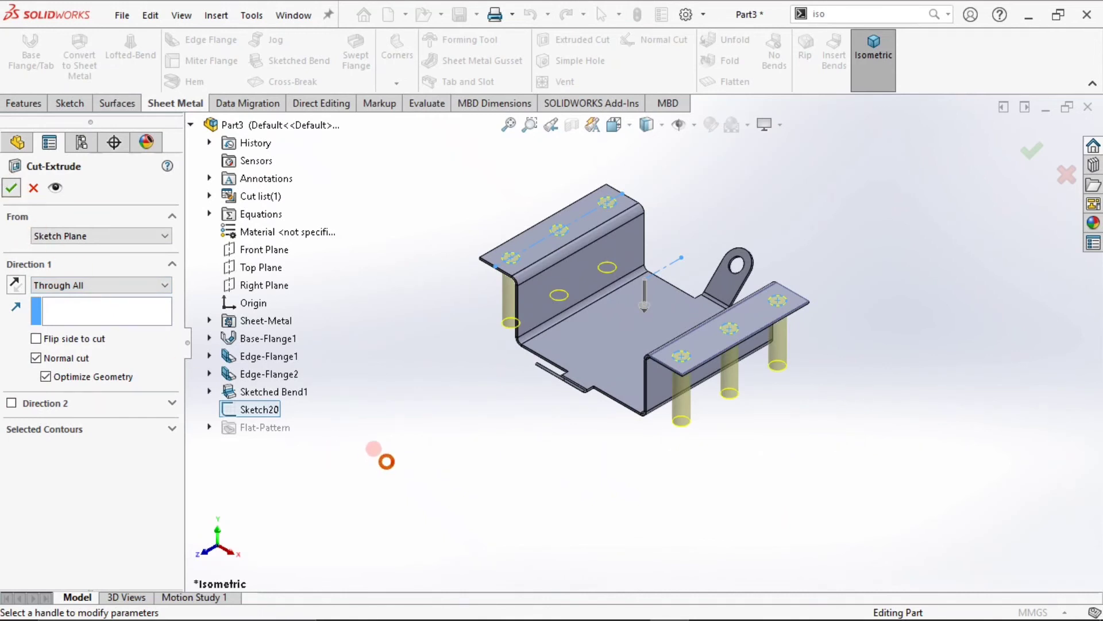
# Flatten the sheet metal part to examine its flat pattern, and return it to the folded state
pyautogui.scroll(3, 591, 335)
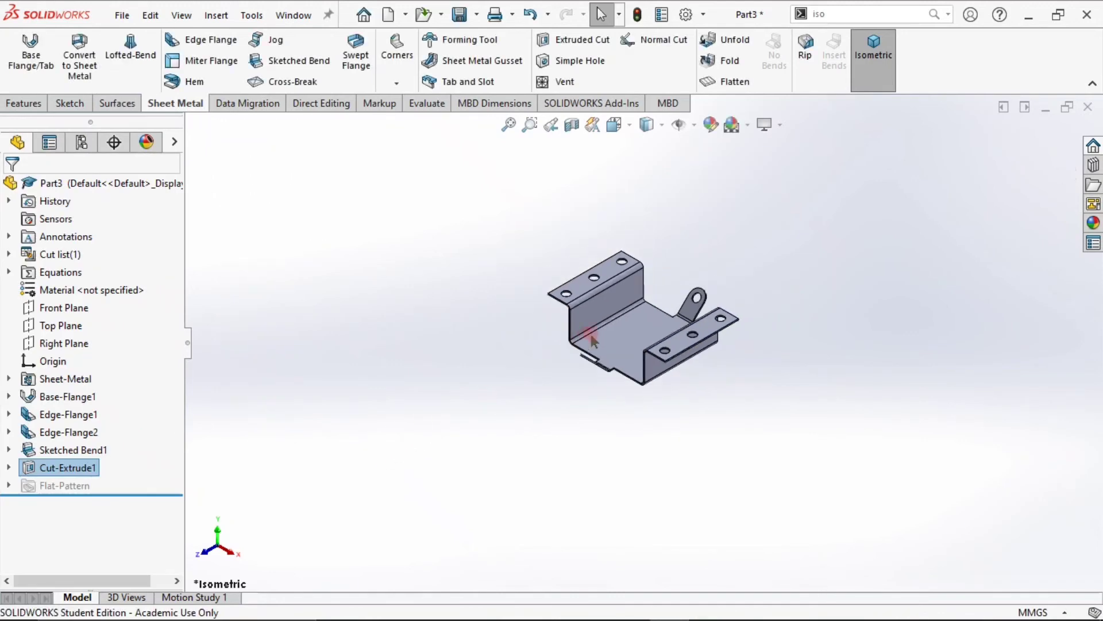
pyautogui.moveTo(591, 333)
pyautogui.mouseDown(button='middle')
pyautogui.moveTo(712, 457)
pyautogui.moveTo(780, 300)
pyautogui.moveTo(711, 276)
pyautogui.moveTo(463, 266)
pyautogui.moveTo(628, 246)
pyautogui.moveTo(792, 364)
pyautogui.moveTo(730, 440)
pyautogui.mouseUp(button='middle')
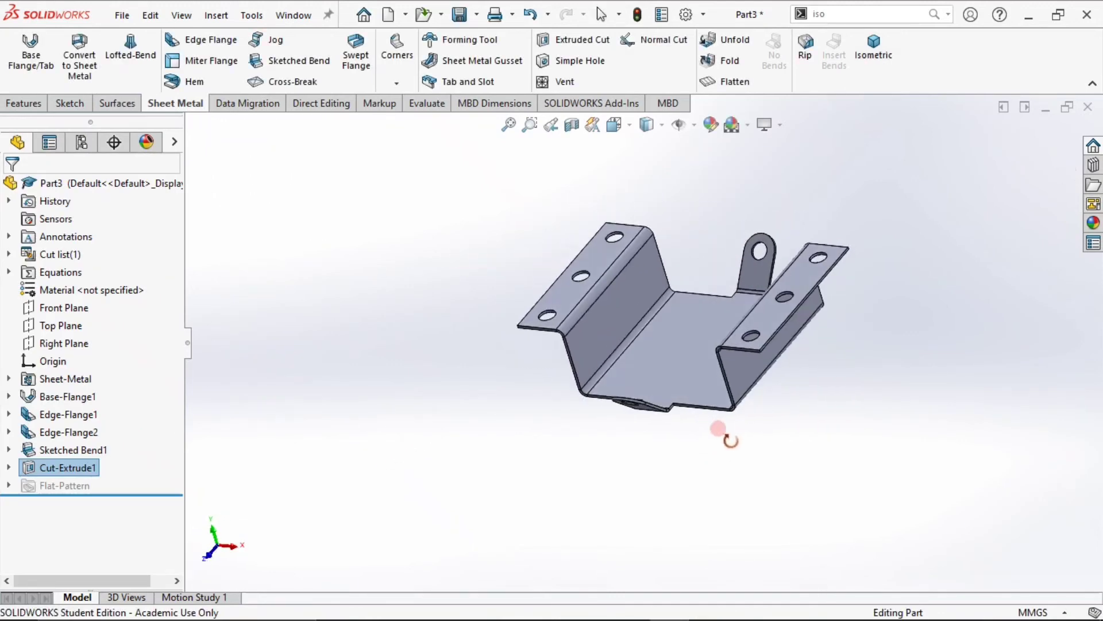
pyautogui.click(869, 61)
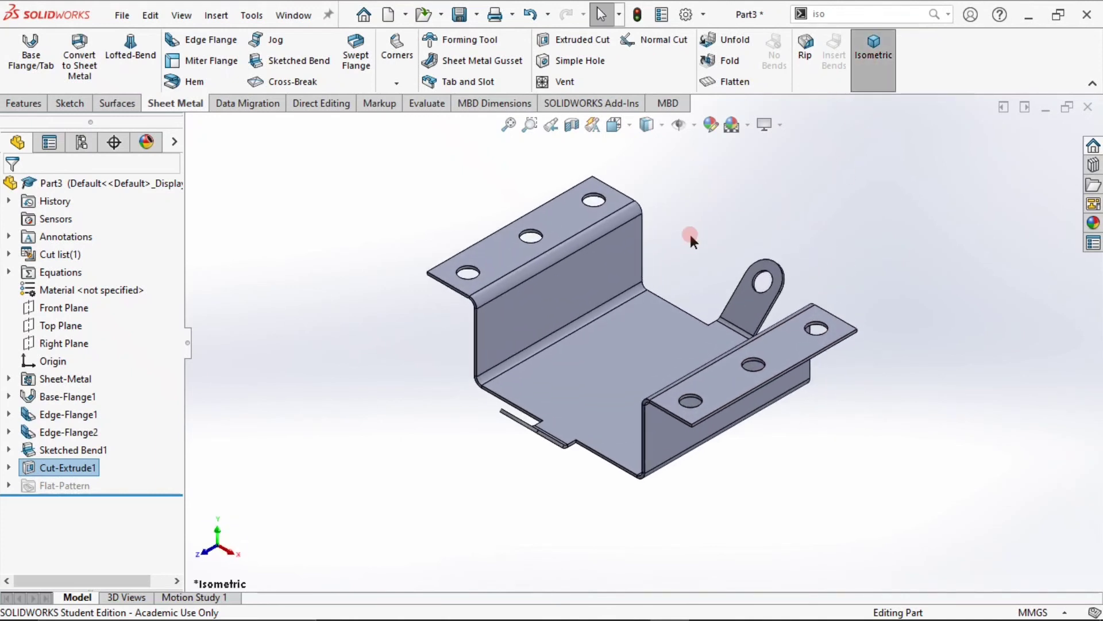
pyautogui.moveTo(280, 619)
pyautogui.click(734, 83)
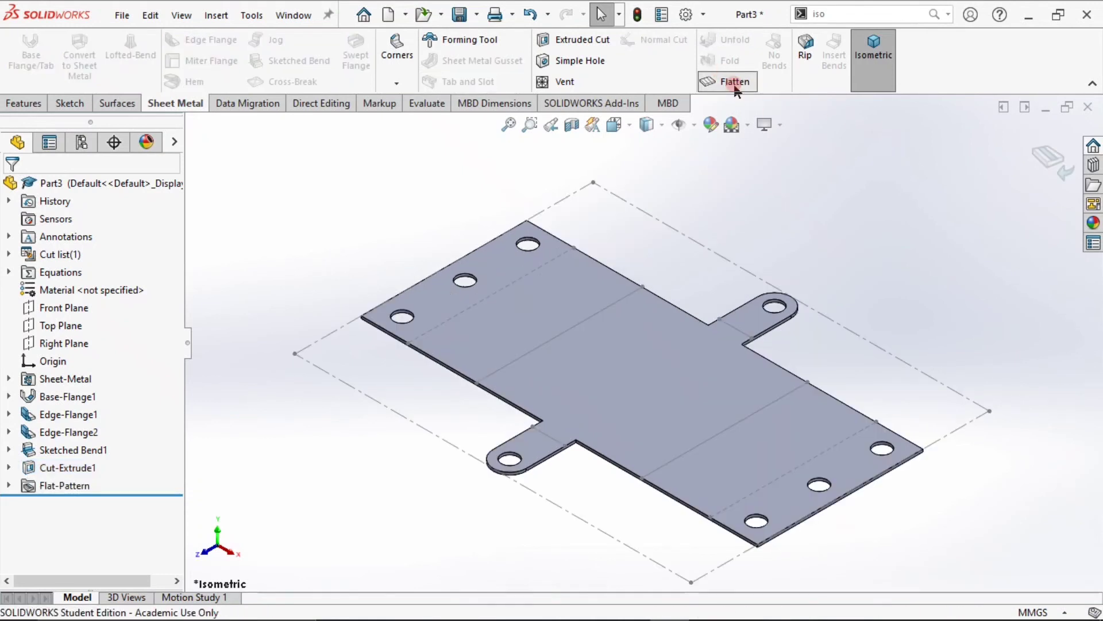
pyautogui.click(1032, 156)
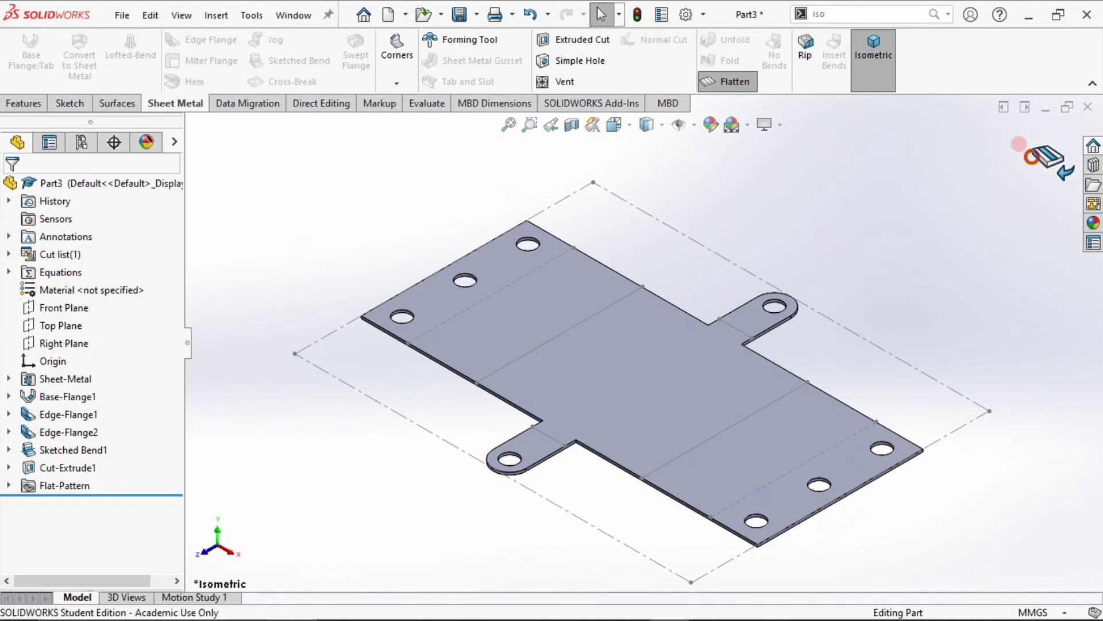
pyautogui.moveTo(908, 242)
pyautogui.mouseDown(button='middle')
pyautogui.moveTo(889, 251)
pyautogui.moveTo(912, 256)
pyautogui.mouseUp(button='middle')
# Apply the polished gold metal appearance to the whole part
pyautogui.click(1092, 225)
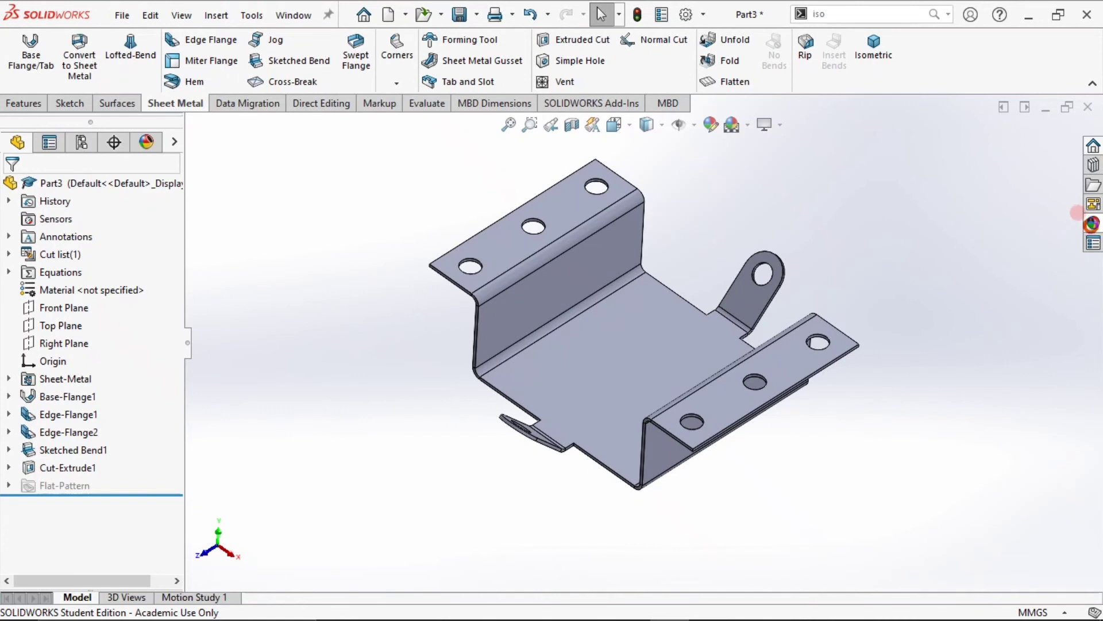
pyautogui.click(1091, 224)
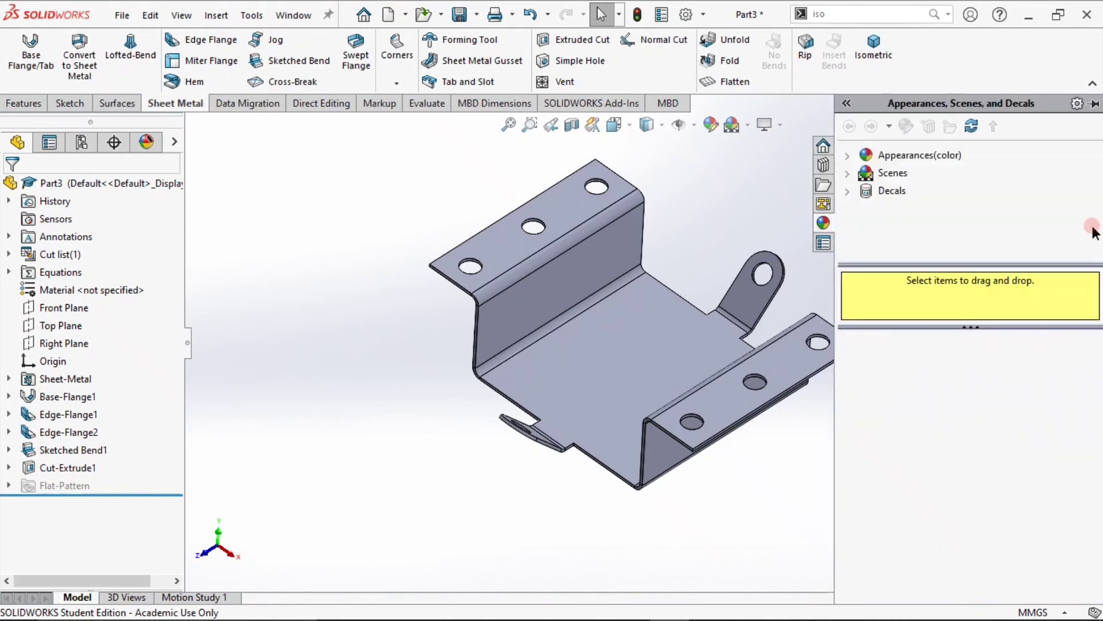
pyautogui.click(849, 155)
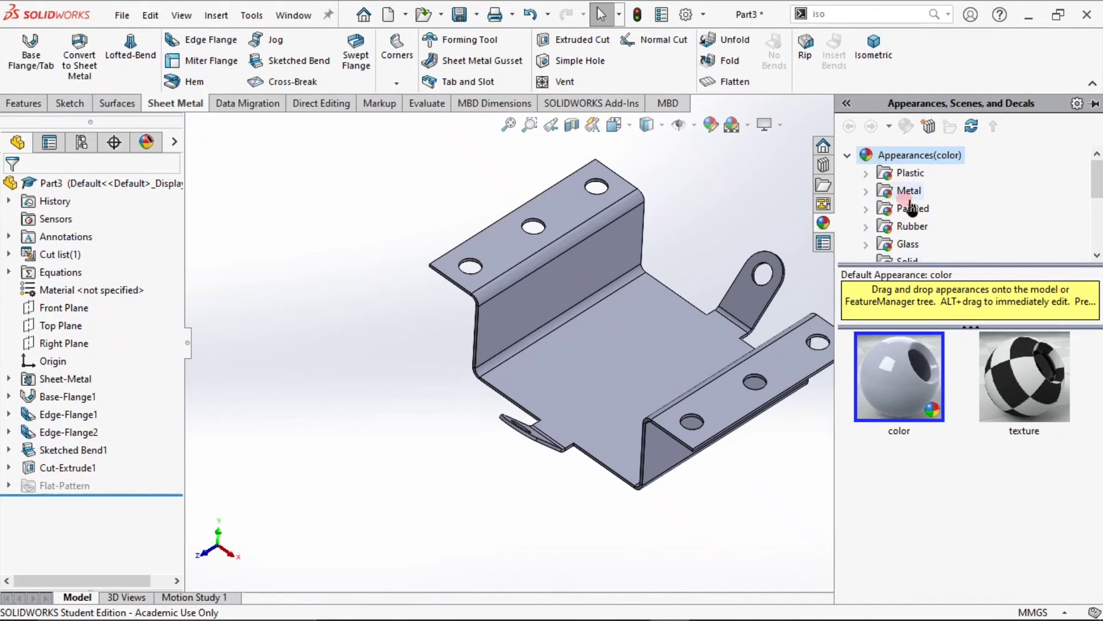
pyautogui.click(906, 194)
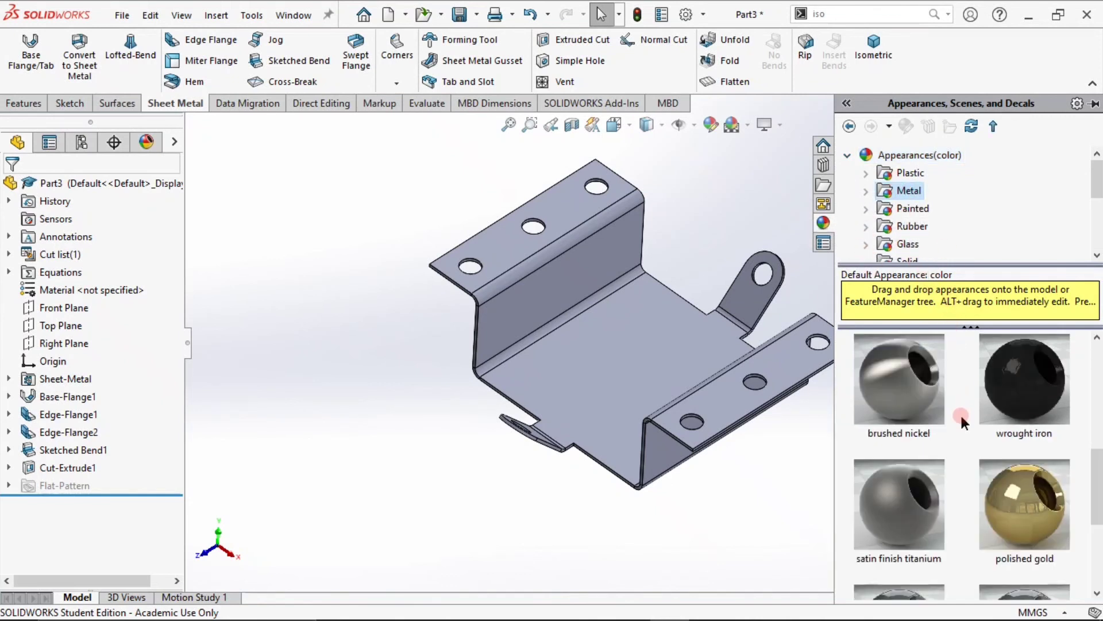
pyautogui.moveTo(1028, 507); pyautogui.dragTo(670, 344)
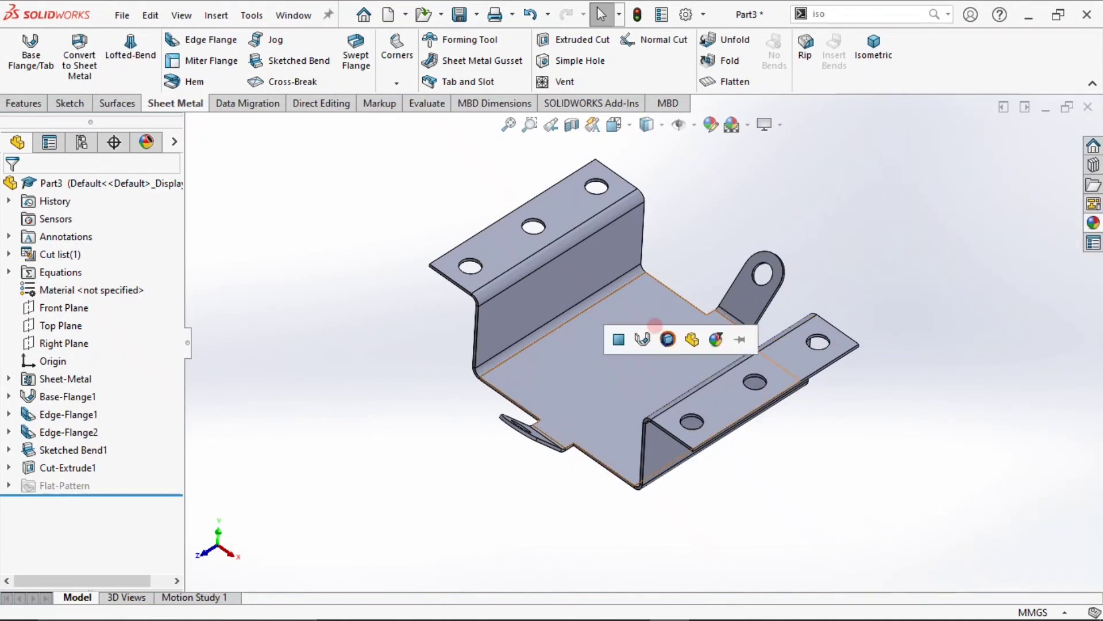
pyautogui.click(699, 346)
pyautogui.click(839, 319)
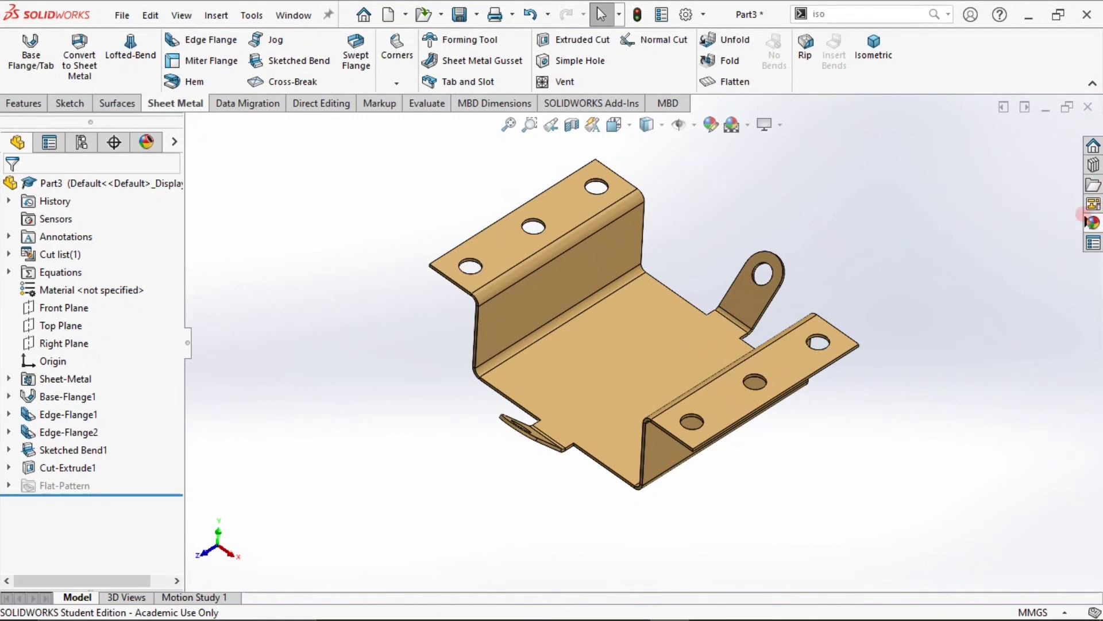
# Apply the wrought iron metal appearance to the base flange feature and show the part in isometric view
pyautogui.click(1092, 223)
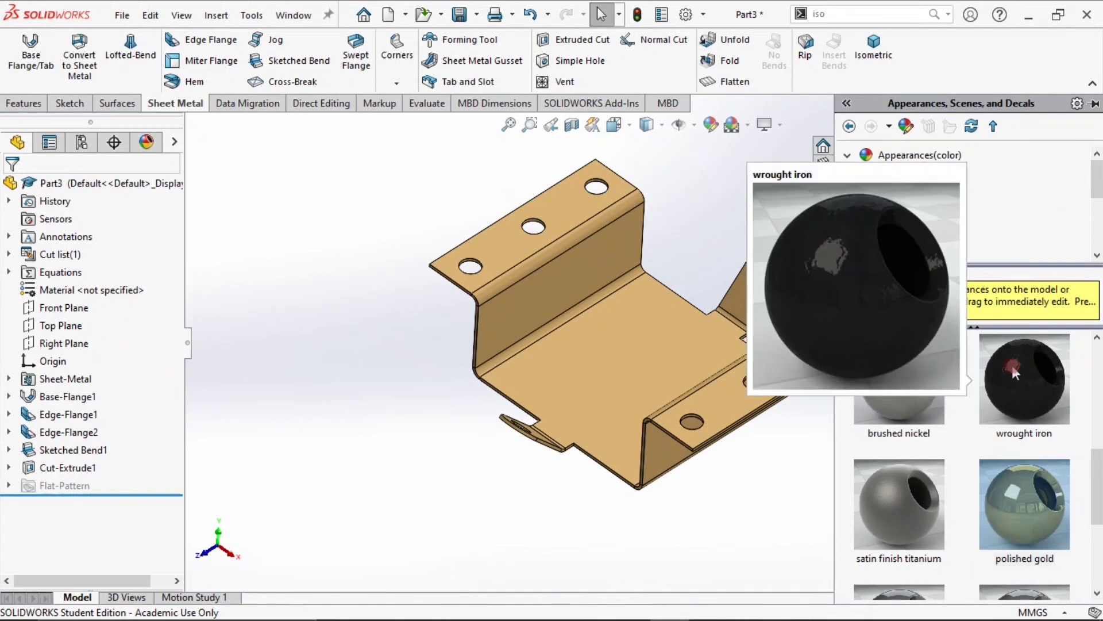
pyautogui.moveTo(1039, 371); pyautogui.dragTo(755, 295)
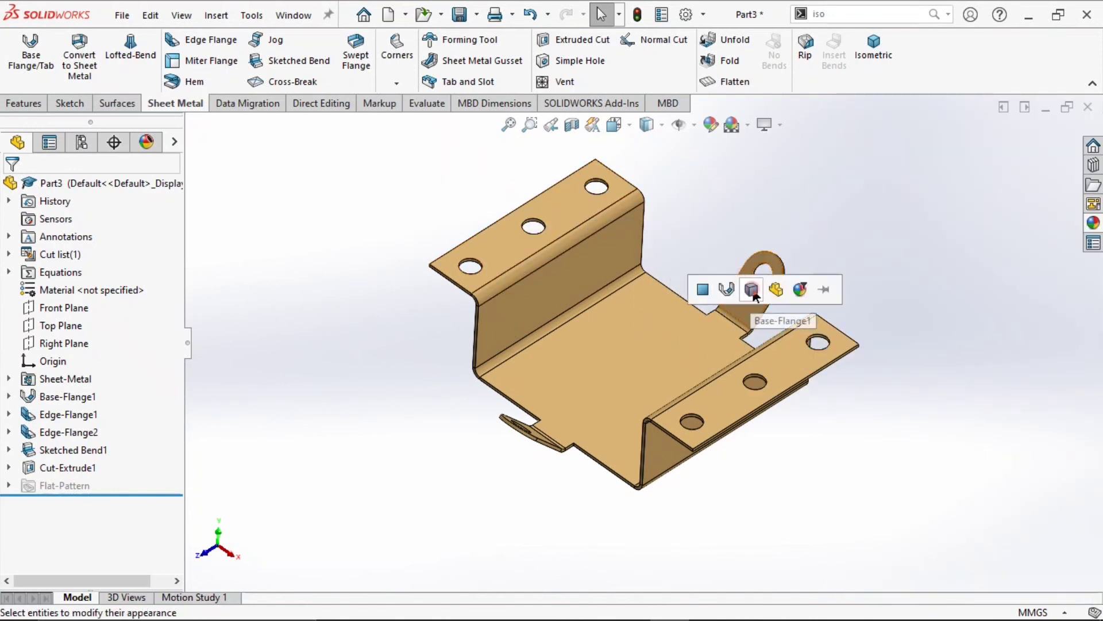
pyautogui.click(726, 289)
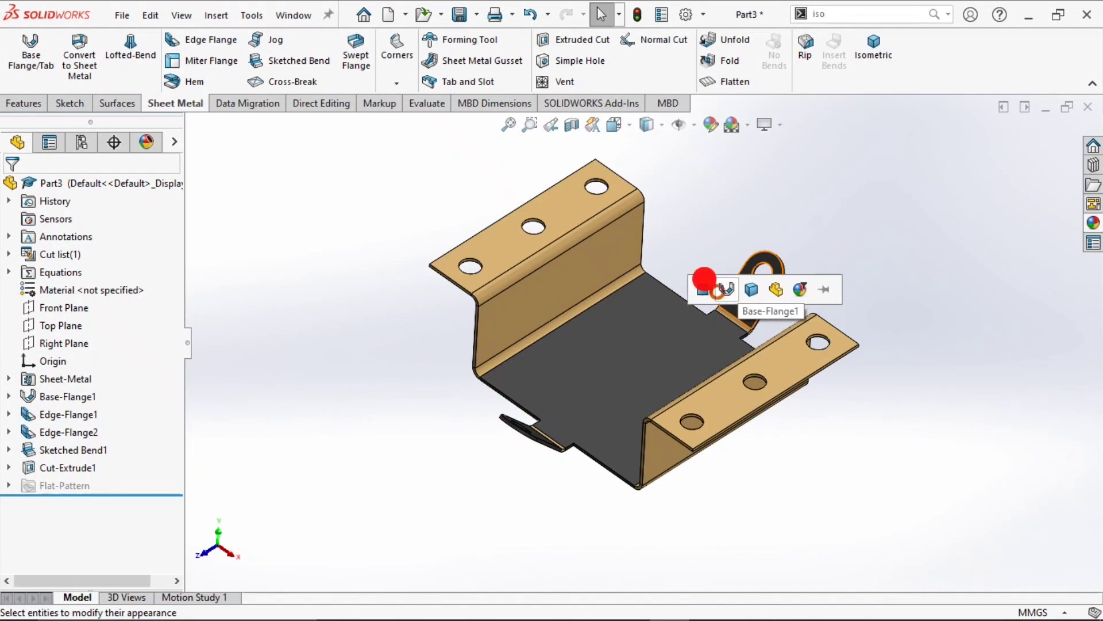
pyautogui.click(862, 58)
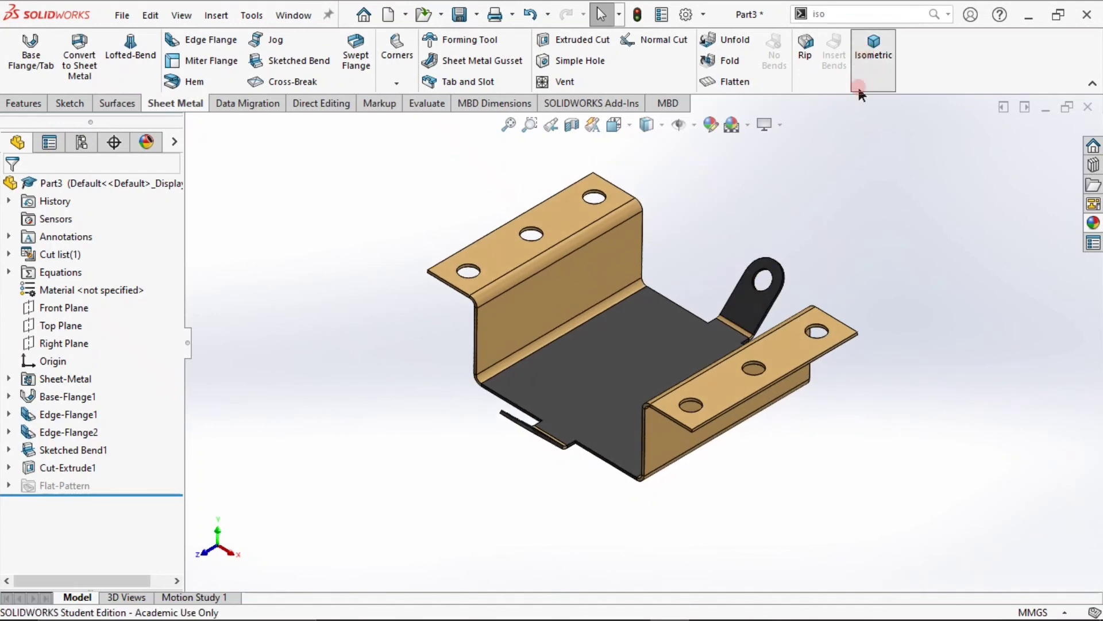
pyautogui.moveTo(874, 271); pyautogui.dragTo(878, 218, button='middle')
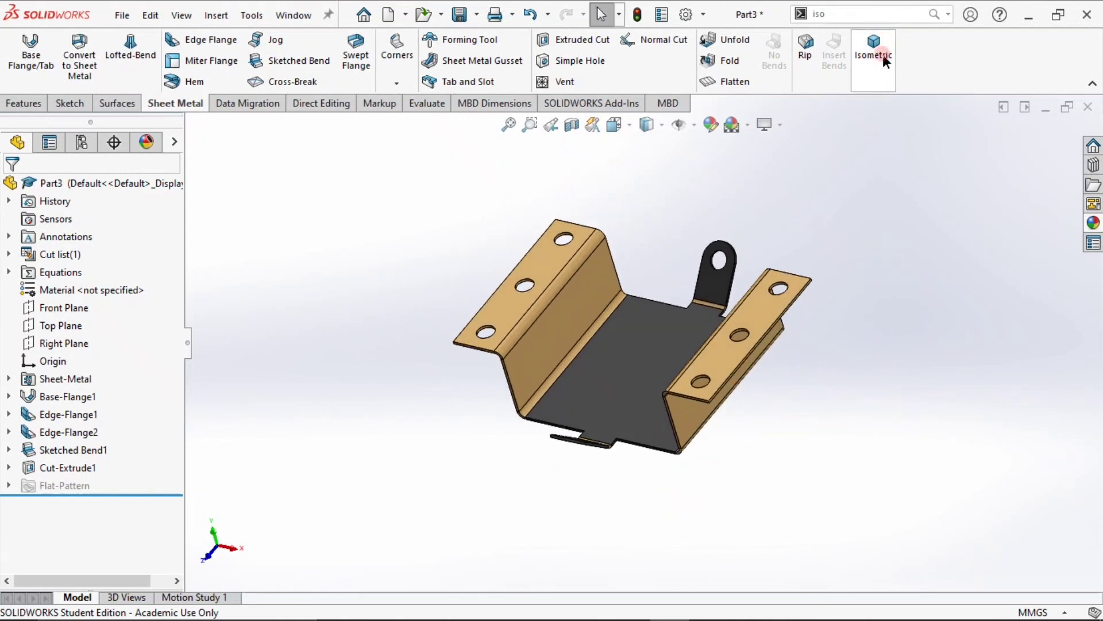
pyautogui.click(883, 57)
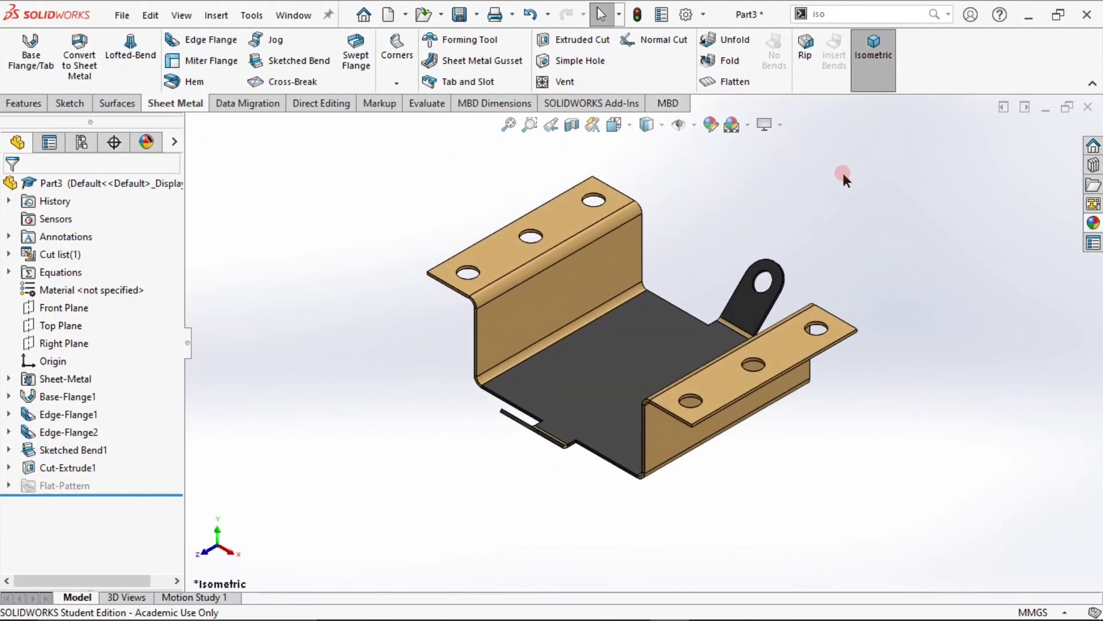